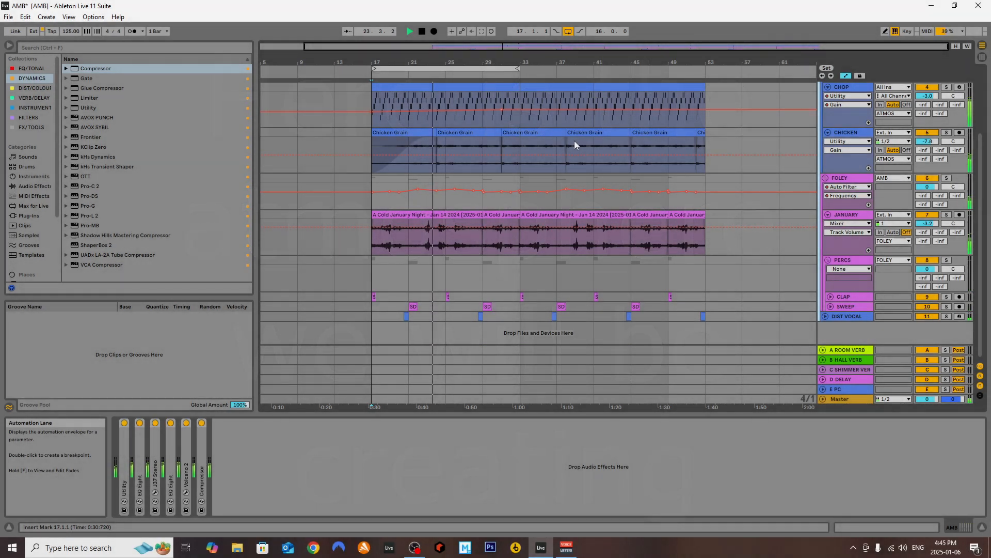
# Fold the ATMOS group and the AMB group that contains it
pyautogui.scroll(3, 574, 141)
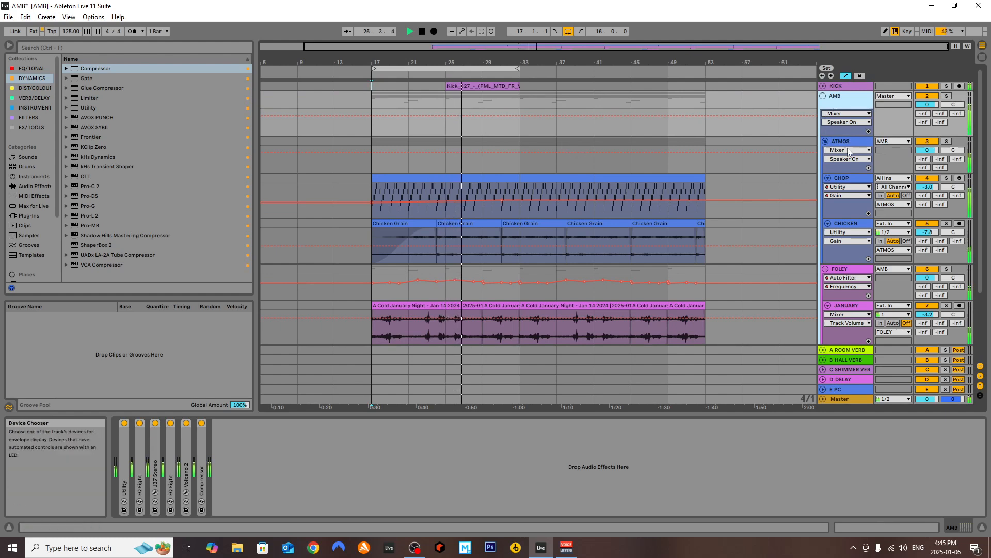
pyautogui.click(825, 143)
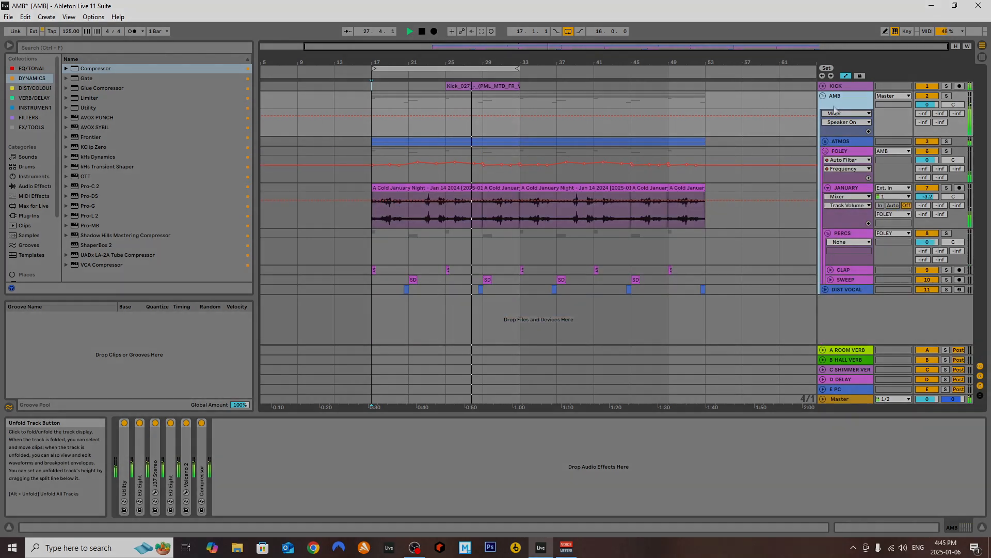
pyautogui.click(823, 97)
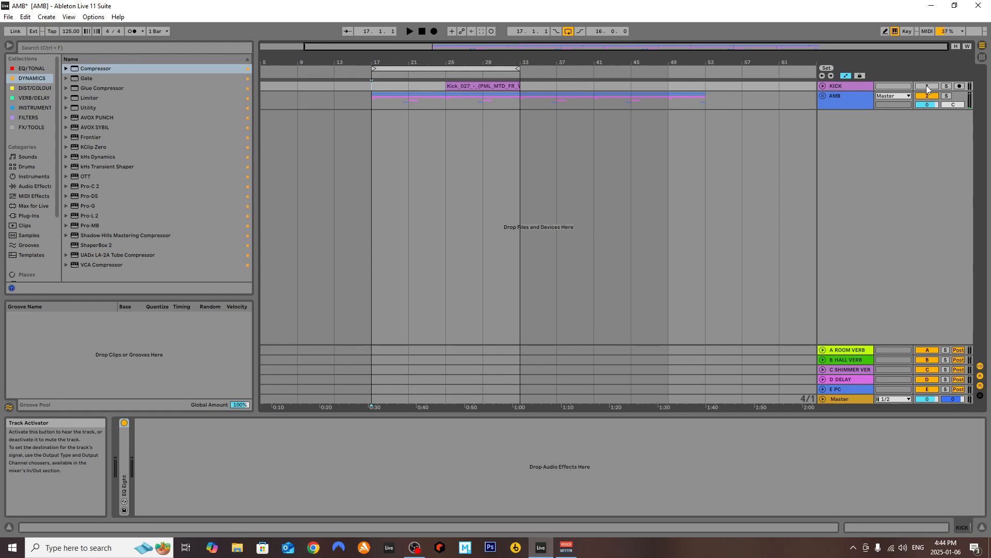
# Activate the KICK track and unfold the AMB group
pyautogui.click(928, 86)
pyautogui.click(867, 100)
pyautogui.click(823, 96)
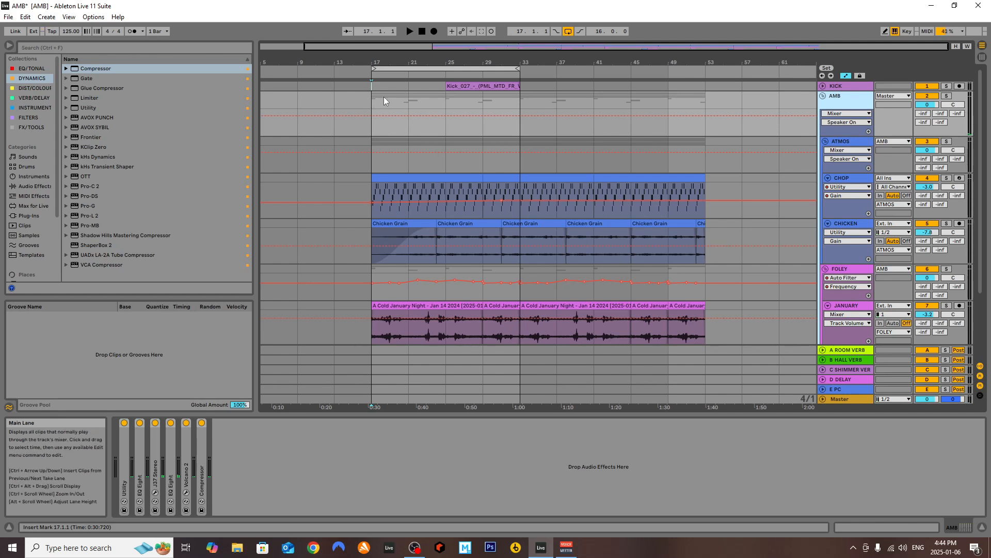
# Play the arrangement from bar 17 and look through the tracks of the AMB group
pyautogui.press('space')
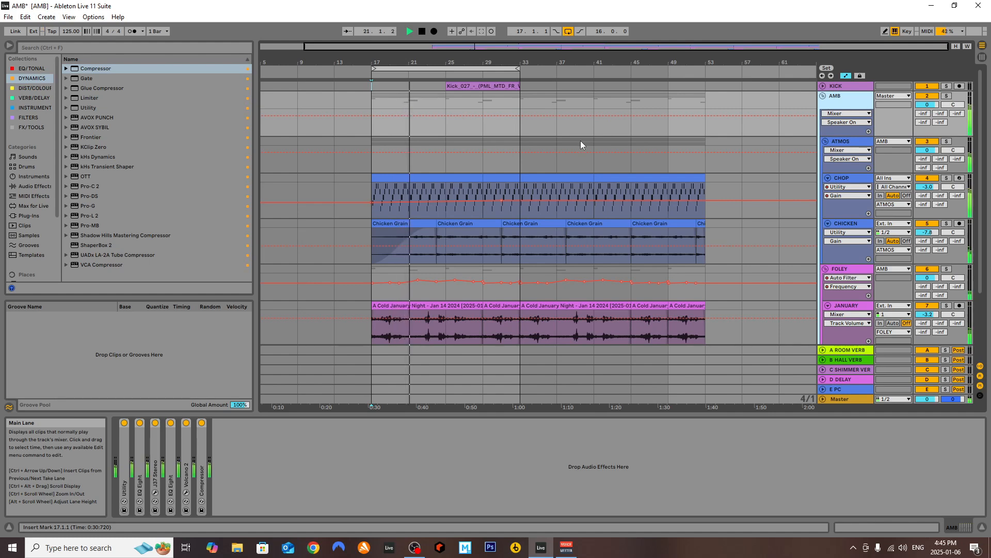
pyautogui.scroll(-5, 580, 145)
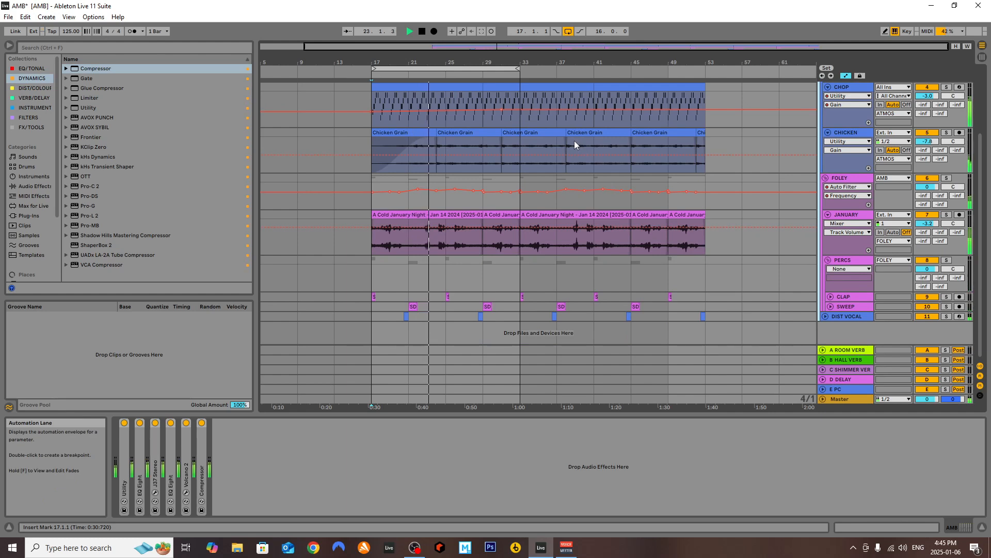
pyautogui.scroll(3, 574, 141)
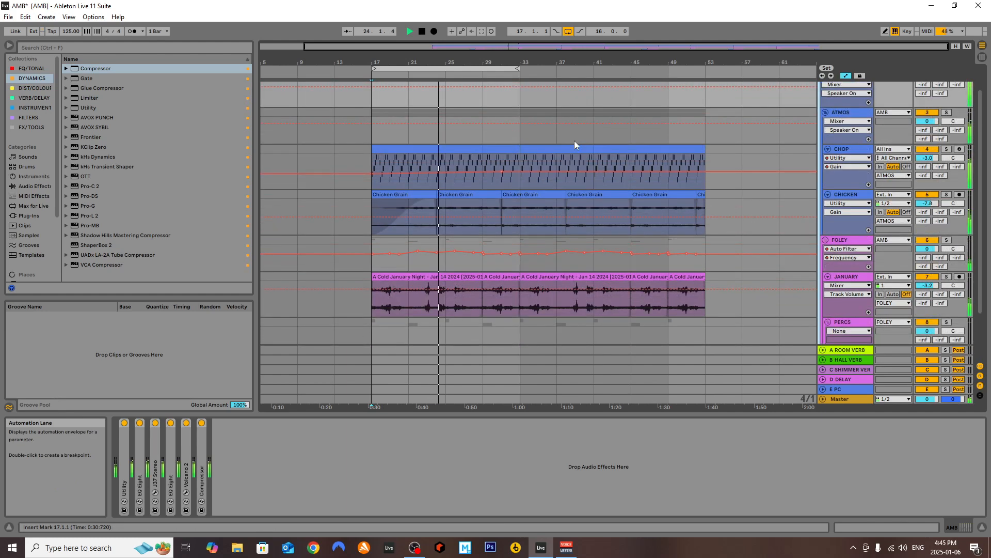
pyautogui.scroll(2, 574, 141)
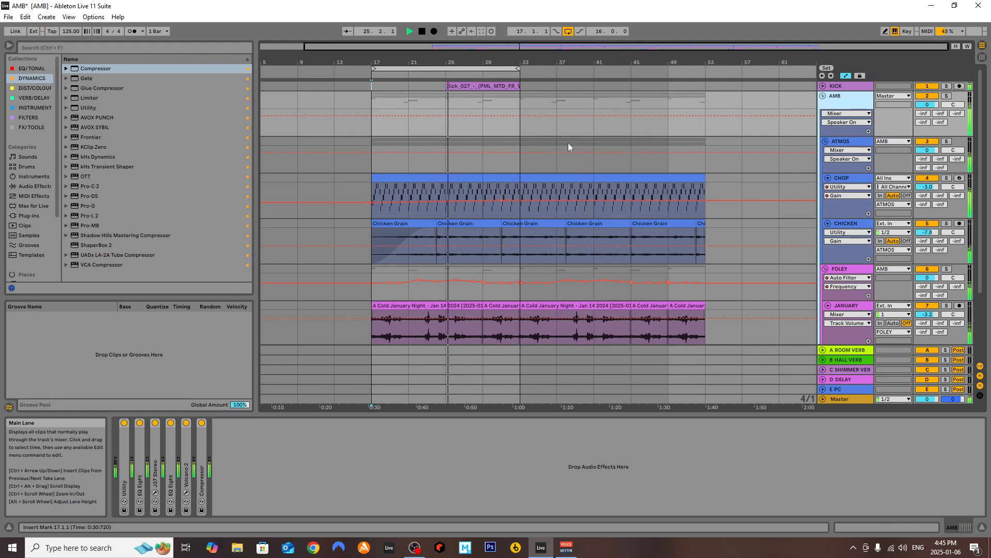
# Fold the ATMOS and AMB groups again and stop playback
pyautogui.click(825, 142)
pyautogui.click(823, 96)
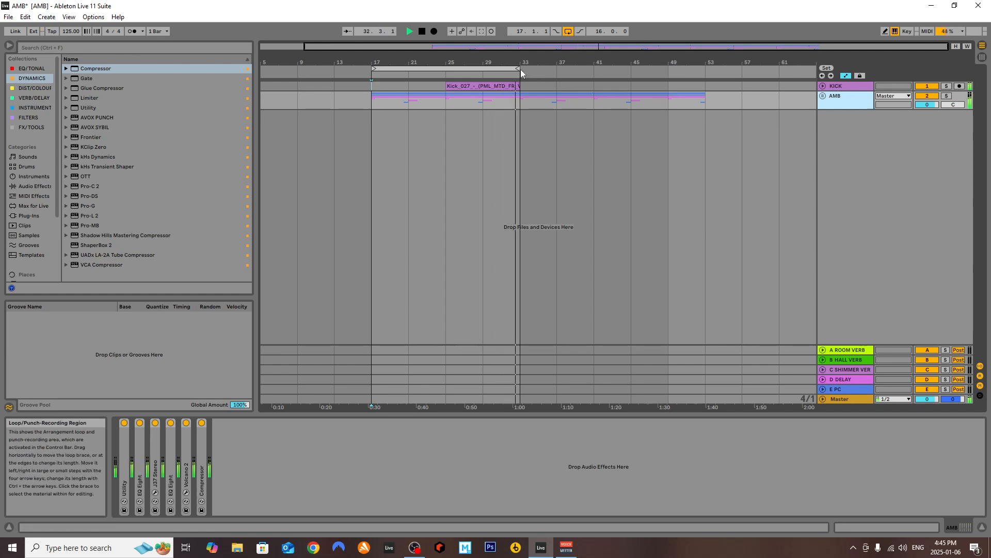
pyautogui.press('space')
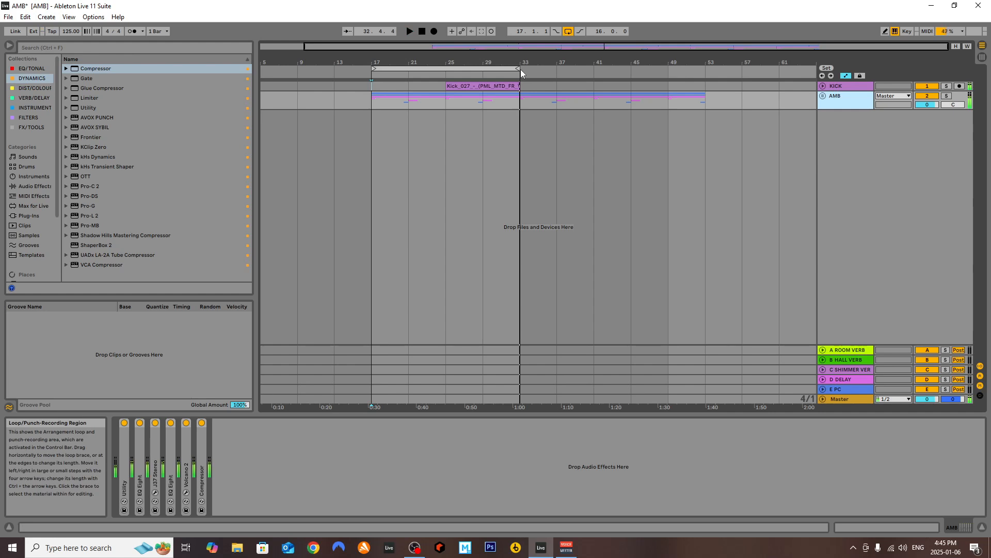
# Unfold the AMB group and fold the FOLEY subgroup inside it, leaving AMB selected
pyautogui.click(823, 96)
pyautogui.click(833, 151)
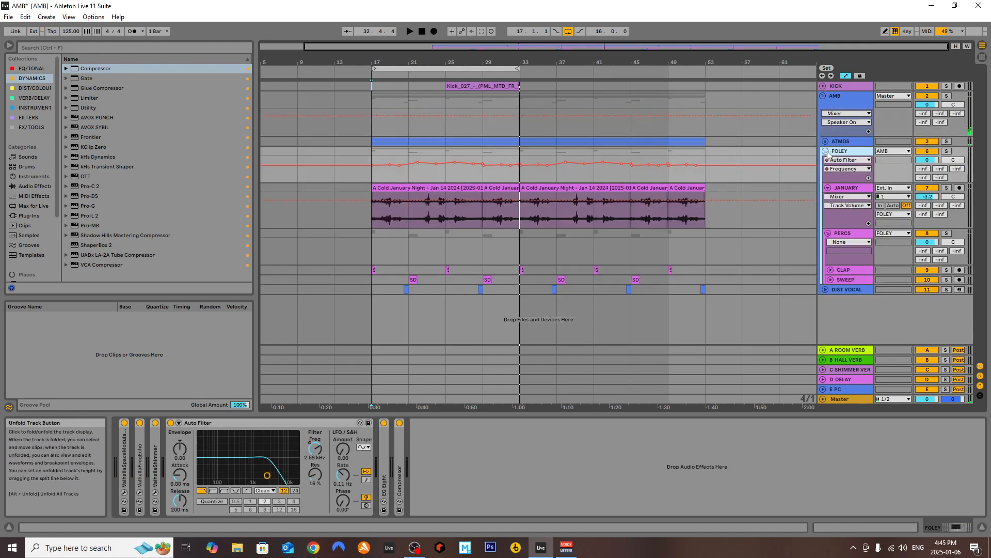
pyautogui.click(826, 151)
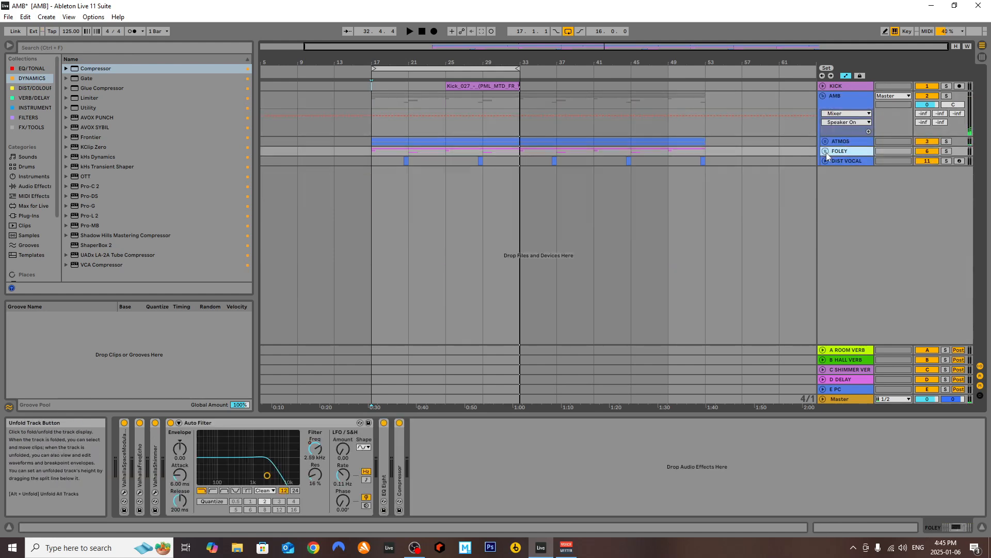
pyautogui.click(837, 96)
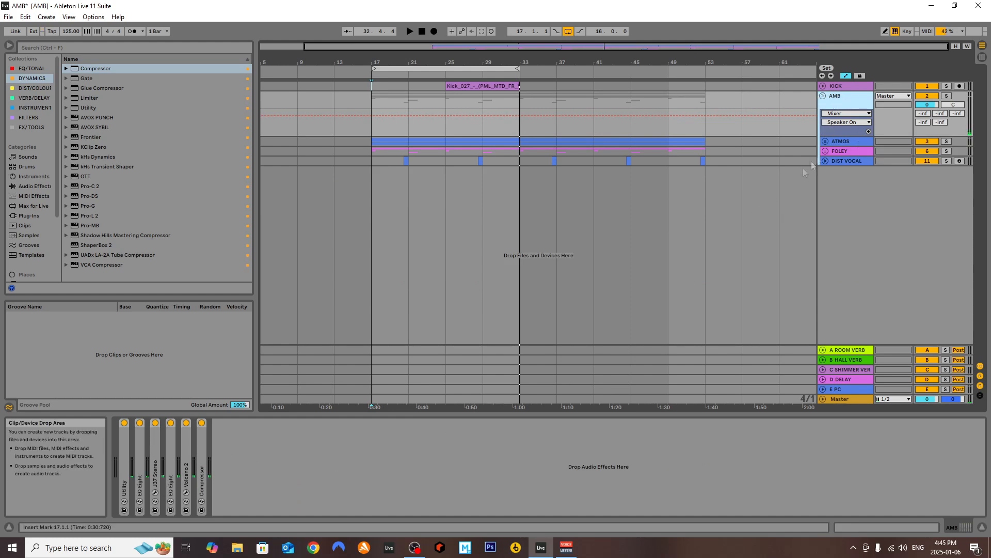
# Unfold the ATMOS group and expand the Connected Pad sampler on the CHOP track
pyautogui.click(825, 141)
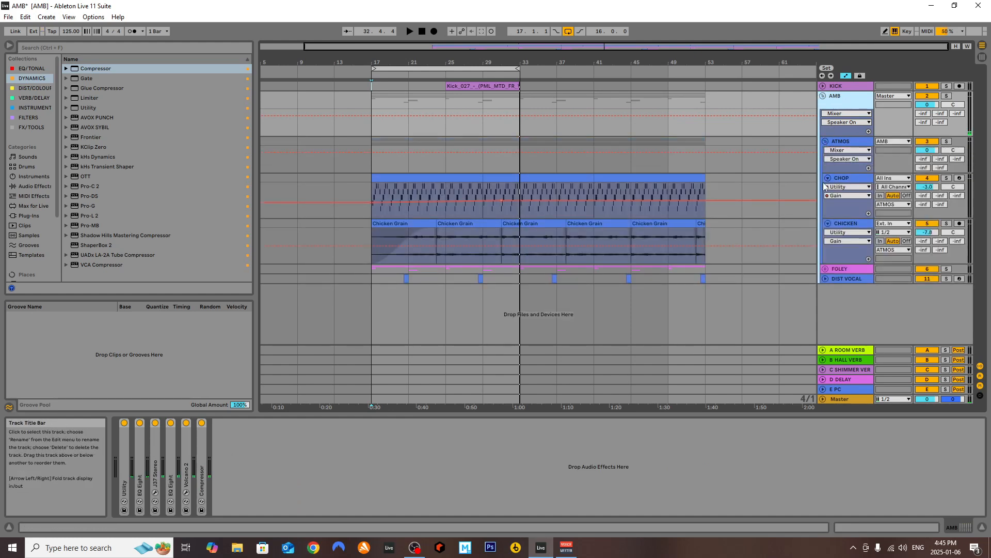
pyautogui.click(853, 177)
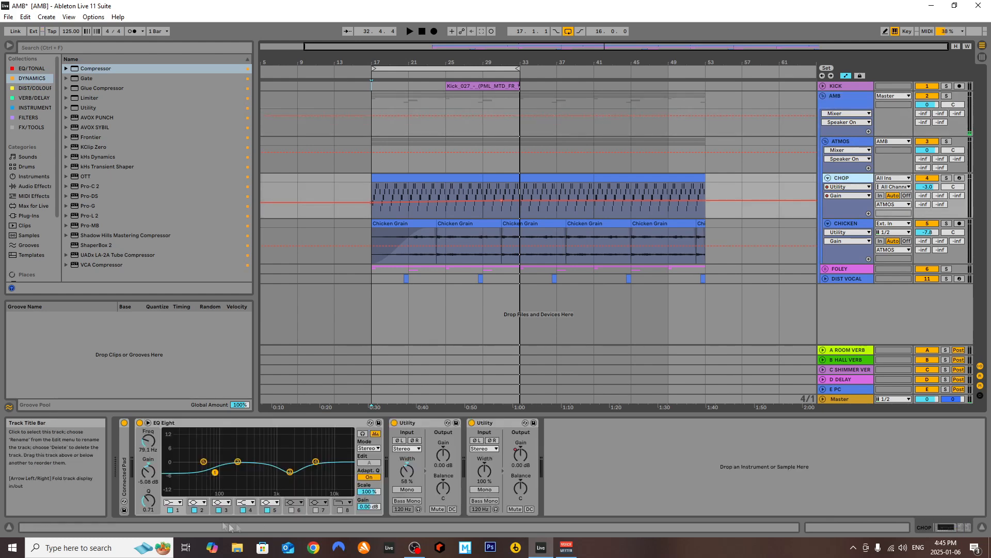
pyautogui.doubleClick(126, 464)
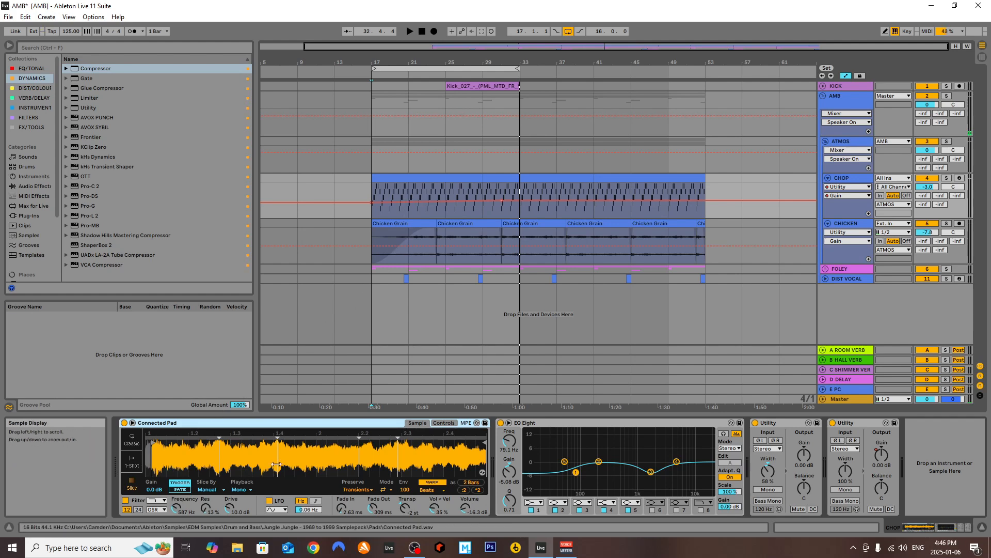
# Examine the MIDI notes of the first CHOP clip and return to the CHOP track's device chain
pyautogui.doubleClick(436, 179)
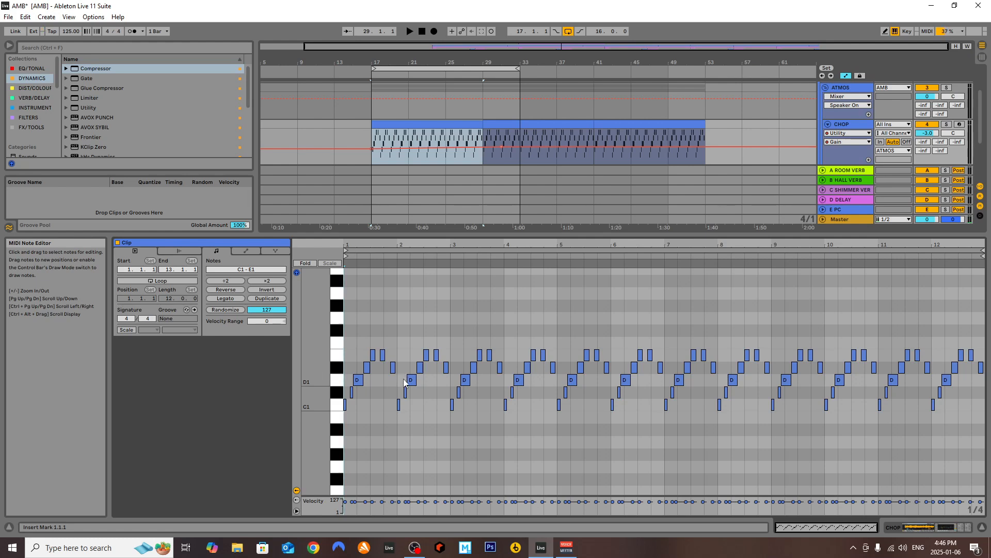
pyautogui.click(981, 529)
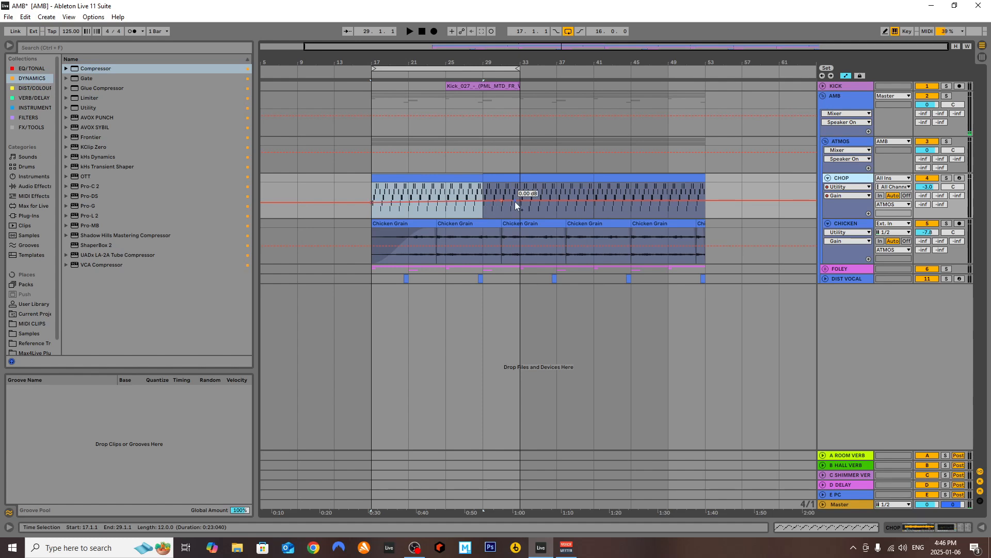
pyautogui.doubleClick(841, 177)
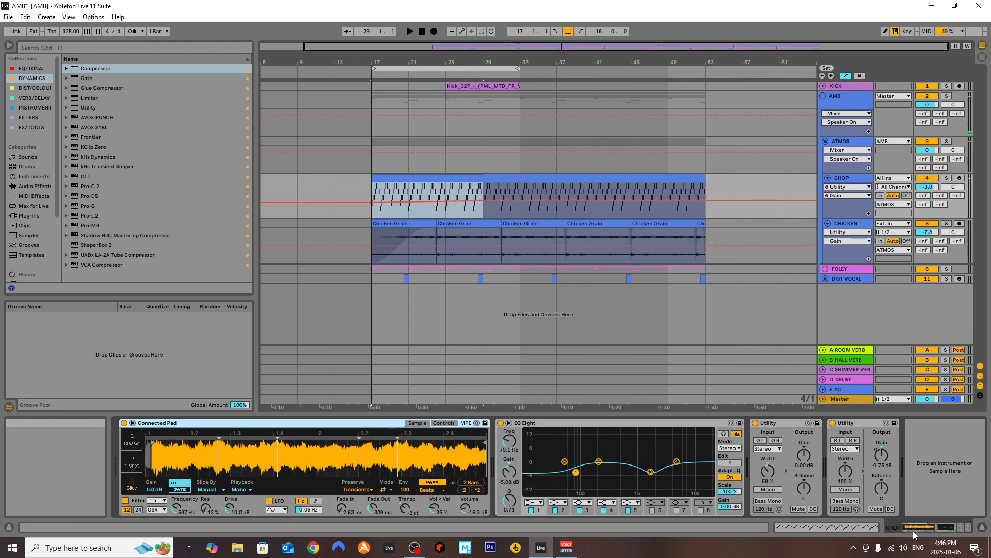
# Show the gain automation of the last Utility on the CHOP track and place the insert marker at bar 29
pyautogui.rightClick(882, 457)
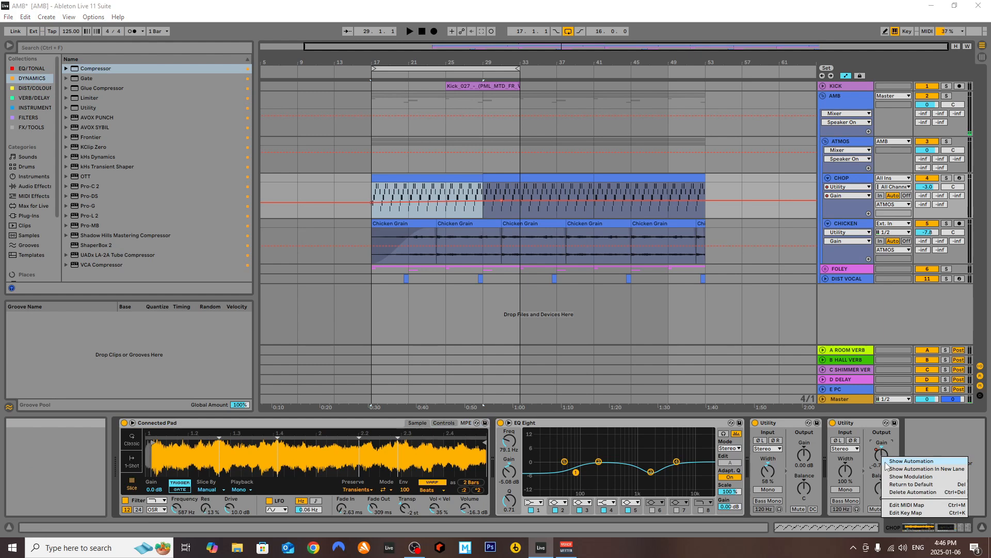
pyautogui.click(898, 461)
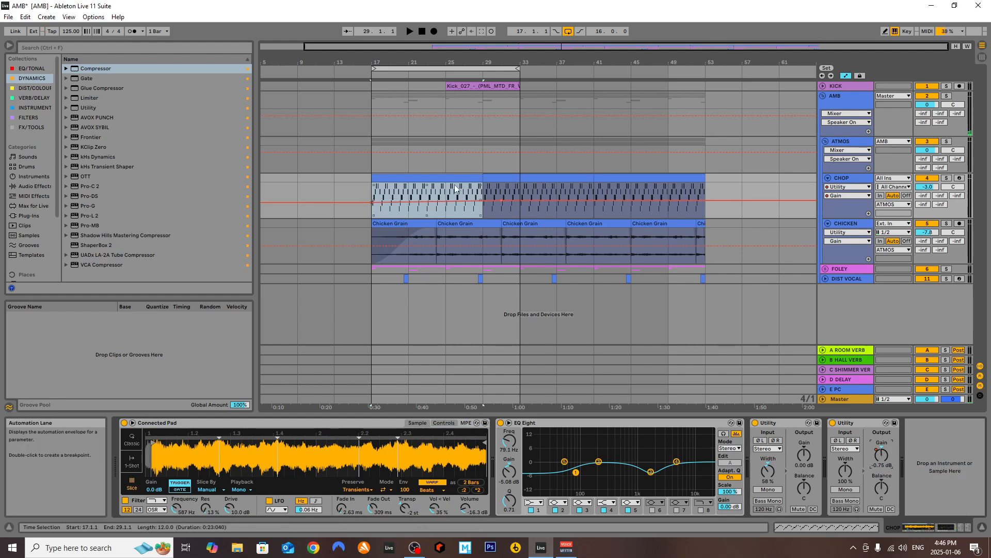
pyautogui.click(483, 190)
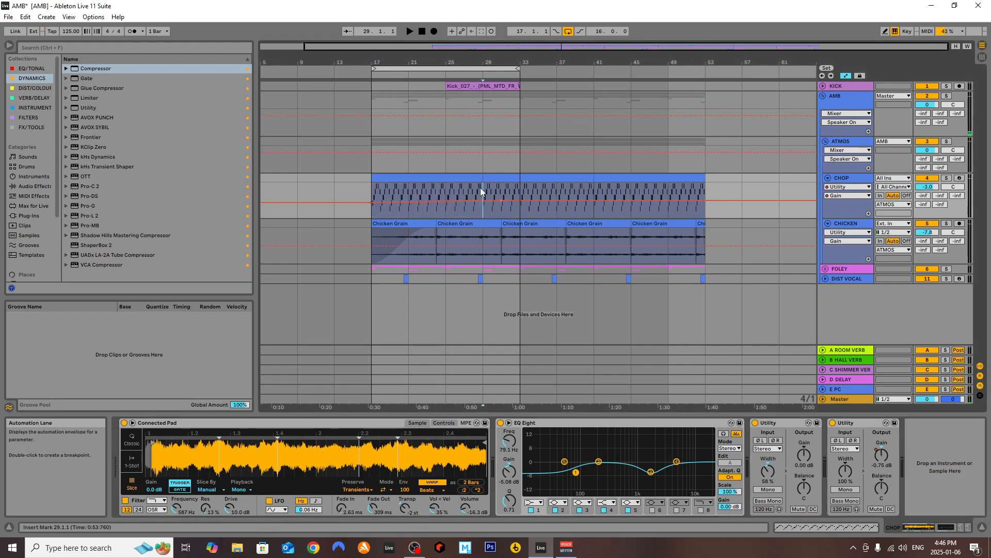
# Solo the CHOP track and audition it from bar 17
pyautogui.click(946, 178)
pyautogui.click(370, 190)
pyautogui.press('space')
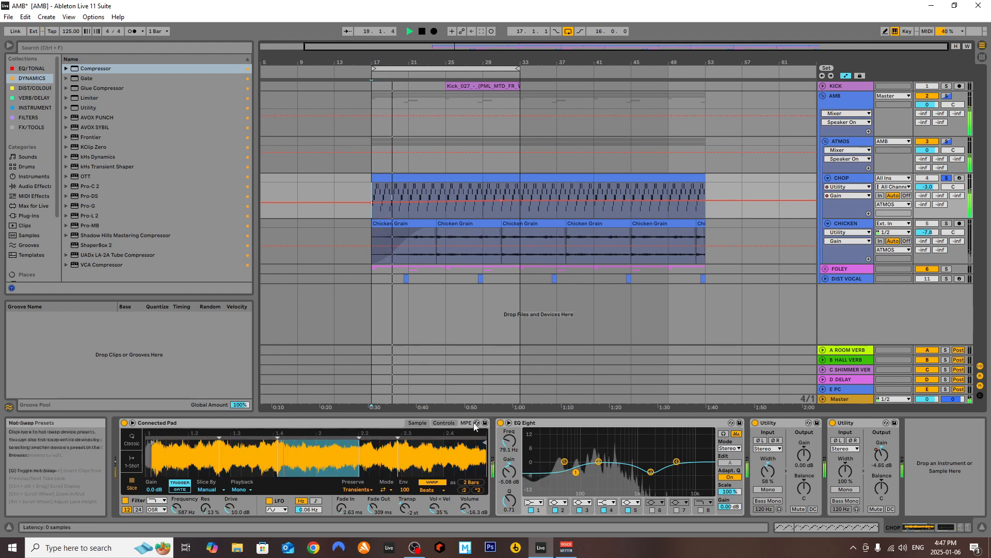
pyautogui.press('space')
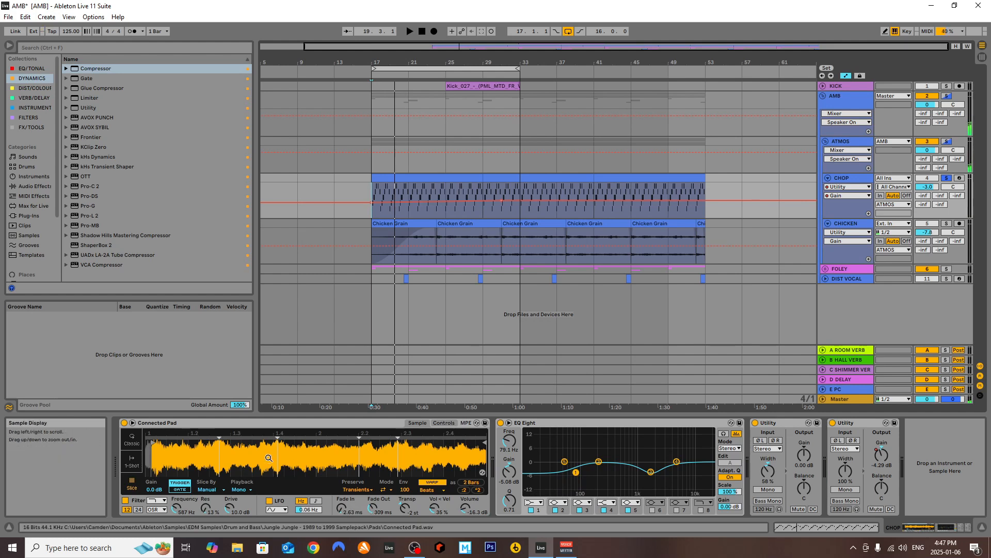
# Try setting Connected Pad's global transpose to 0 st and play the CHOP track
pyautogui.moveTo(178, 507); pyautogui.dragTo(182, 508)
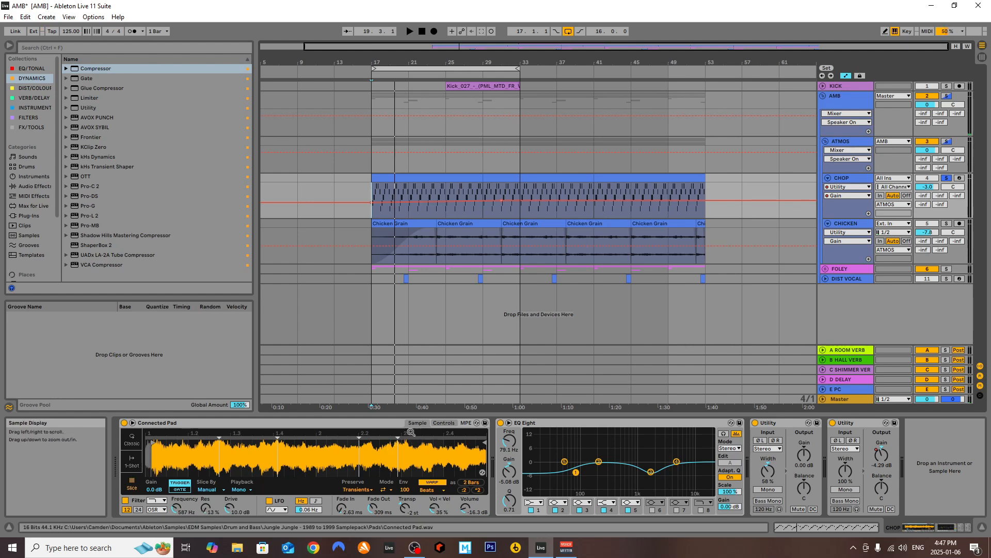
pyautogui.click(443, 423)
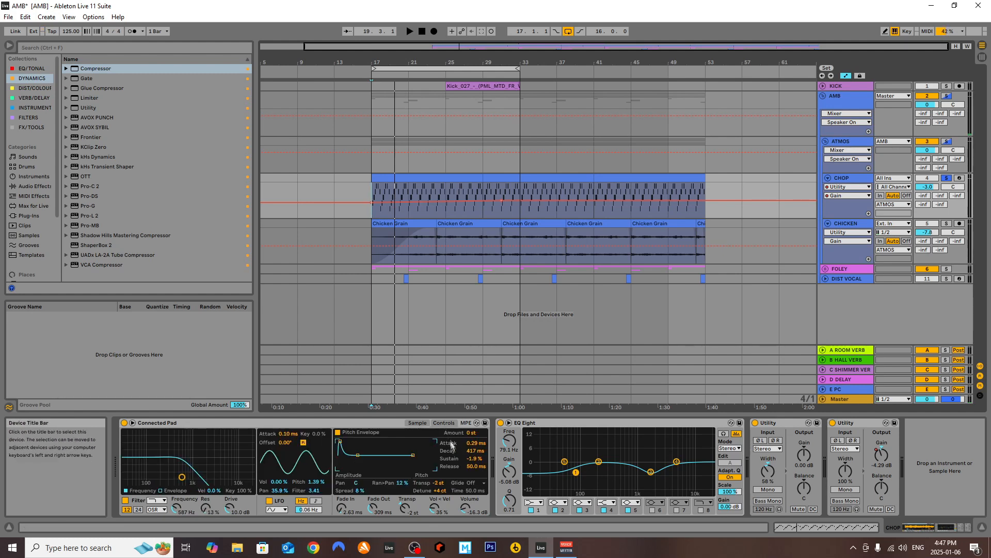
pyautogui.doubleClick(438, 483)
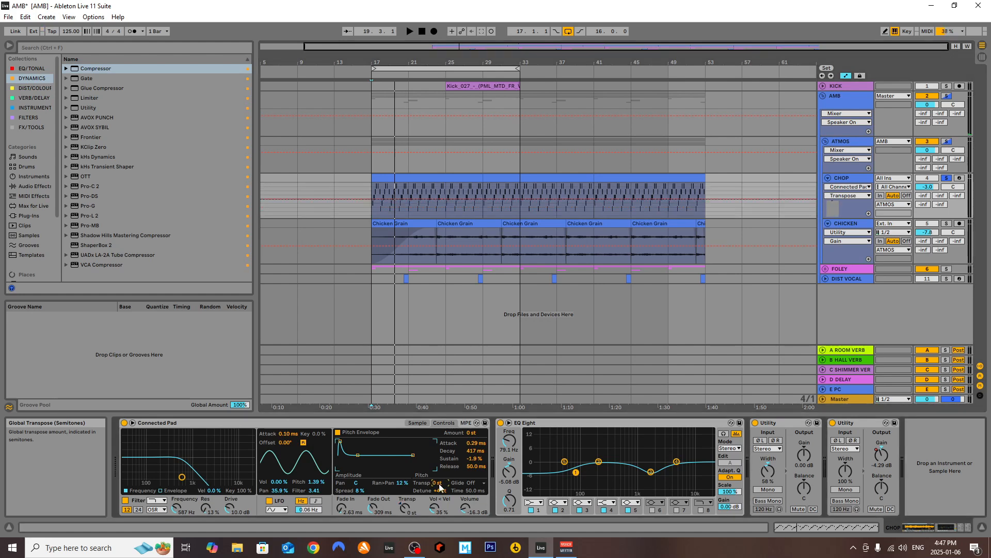
pyautogui.press('space')
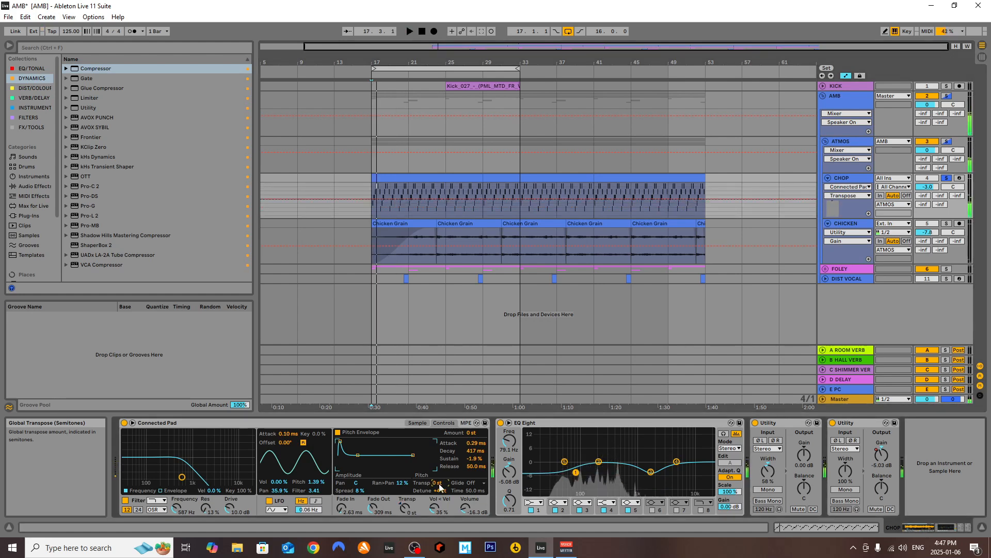
# Undo the transpose change and audition the CHOP track briefly
pyautogui.hotkey('ctrl', 'z')
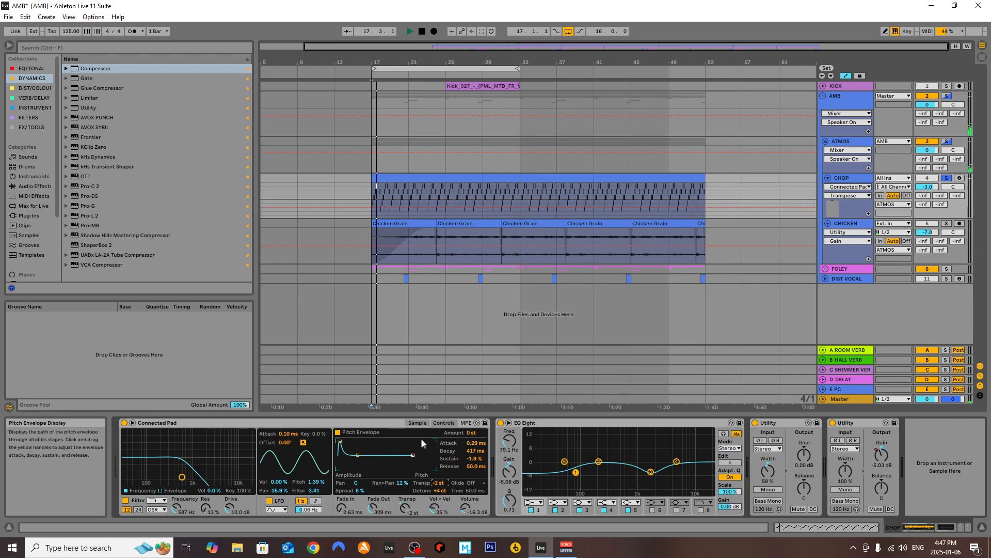
pyautogui.press('space')
pyautogui.press('space')
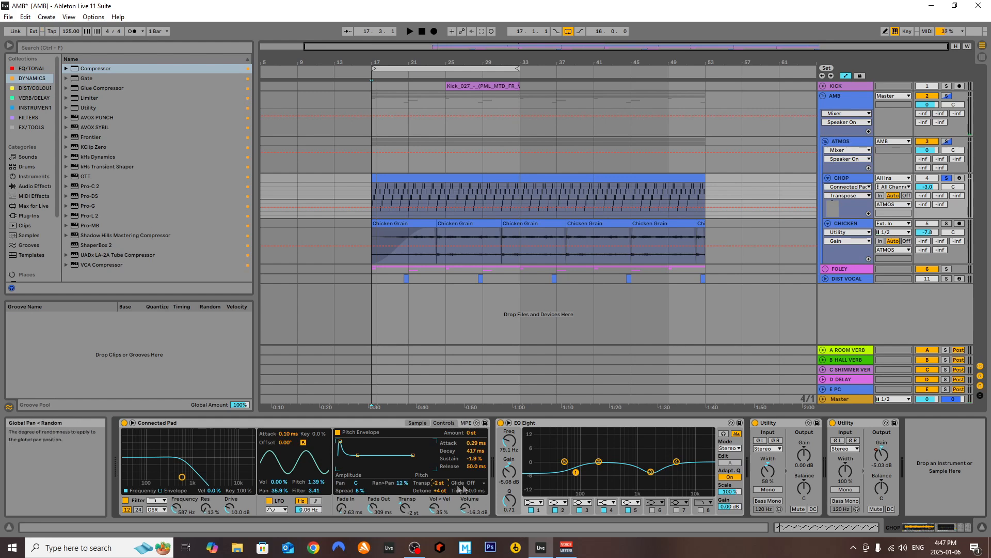
# Collapse Connected Pad, EQ Eight and both Utility devices on the CHOP track and select the CHICKEN track
pyautogui.doubleClick(160, 421)
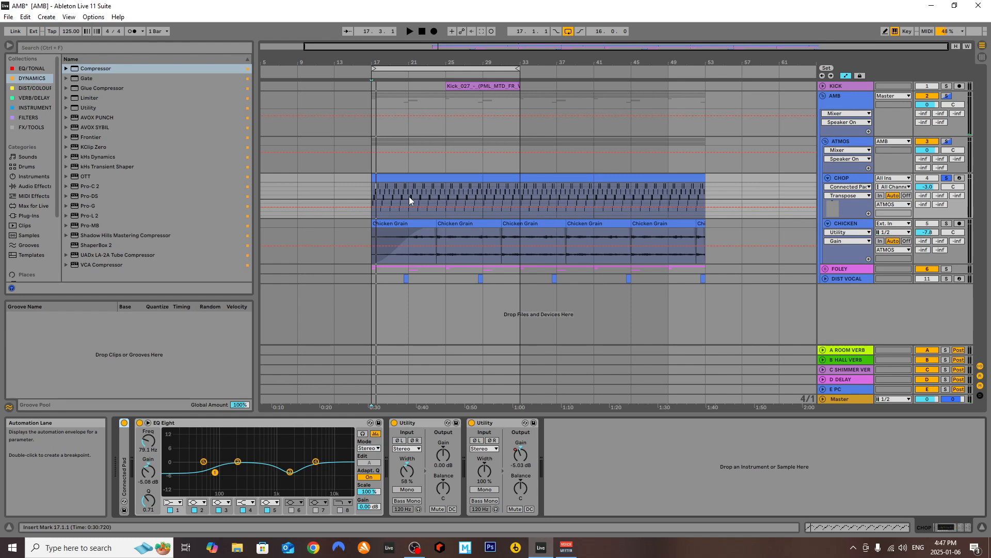
pyautogui.doubleClick(175, 421)
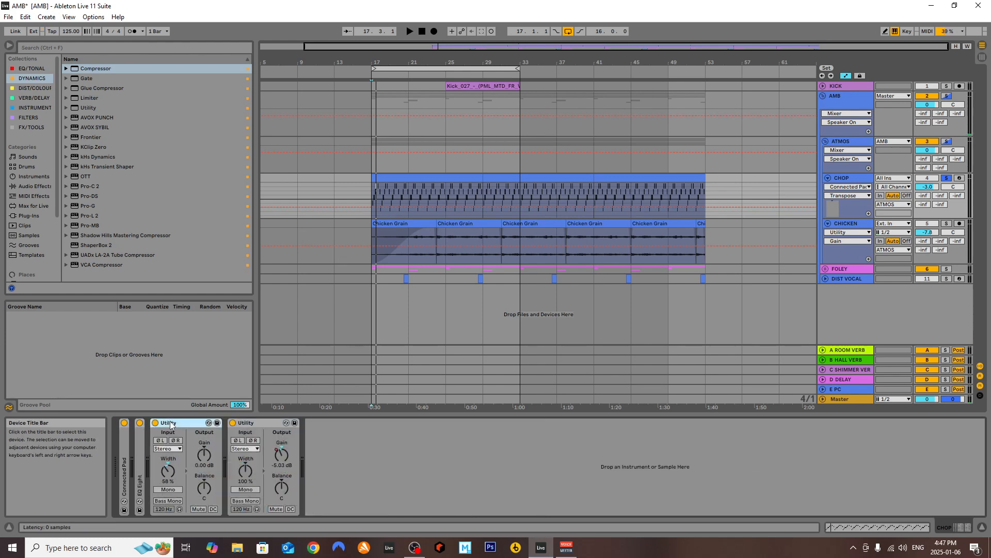
pyautogui.doubleClick(181, 422)
pyautogui.doubleClick(188, 424)
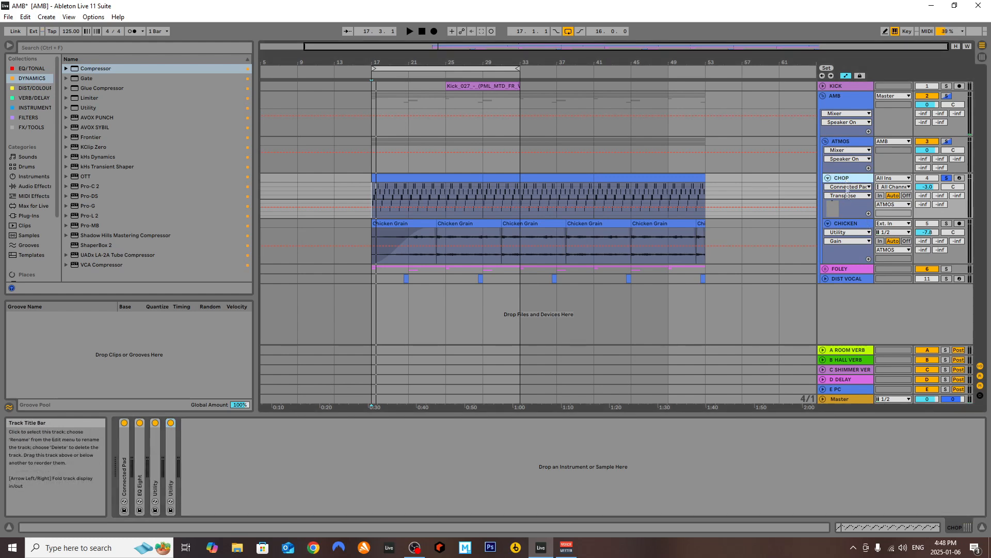
pyautogui.click(845, 224)
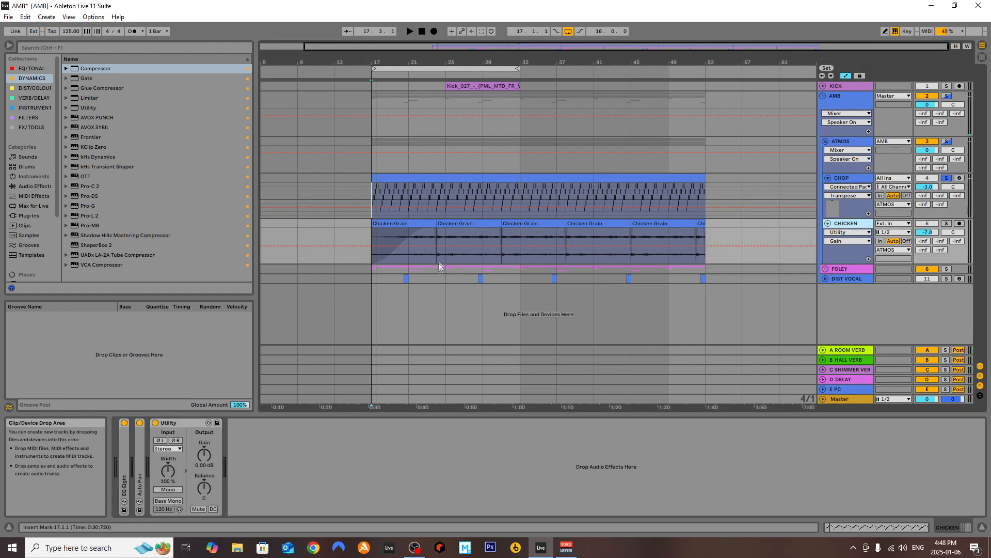
# Solo the CHICKEN track, audition it from bars 17 and 25, and expand its EQ Eight
pyautogui.click(946, 223)
pyautogui.press('space')
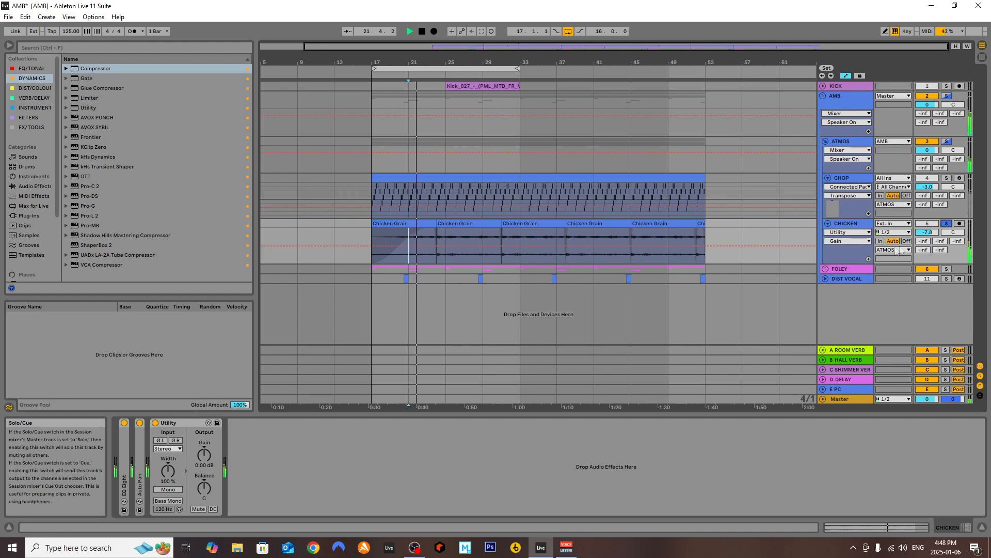
pyautogui.click(446, 240)
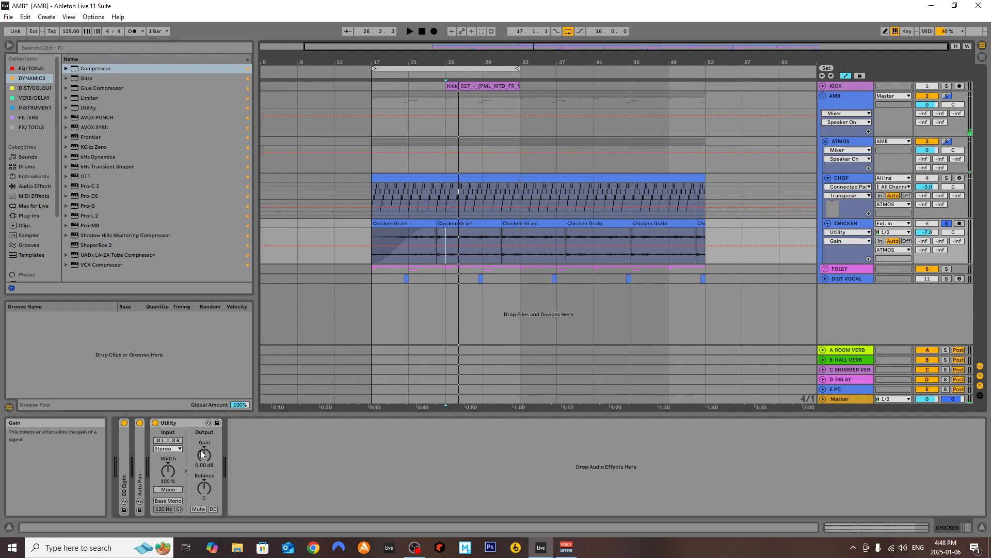
pyautogui.doubleClick(123, 454)
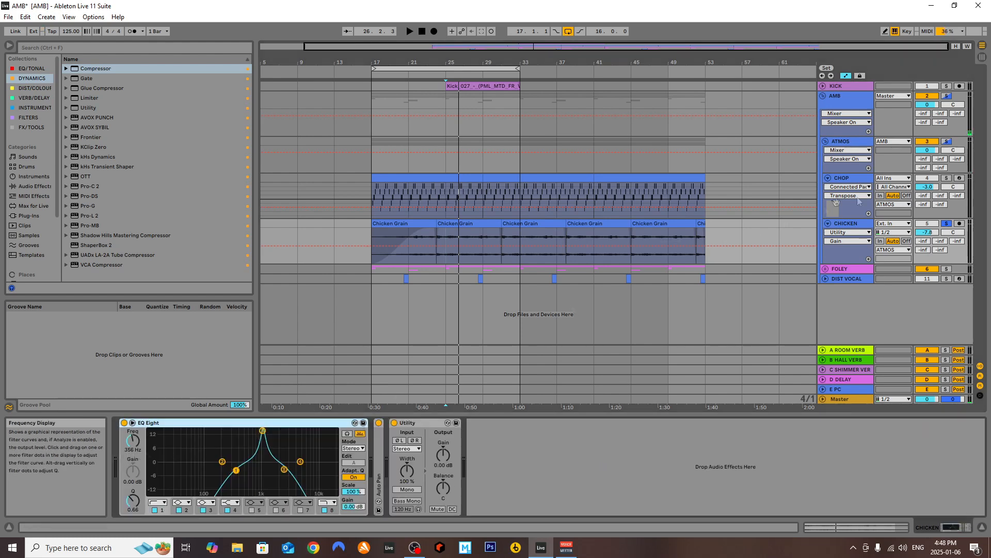
# Compare the CHOP and CHICKEN tracks by soloing each in turn and playing from bar 25
pyautogui.click(946, 179)
pyautogui.press('space')
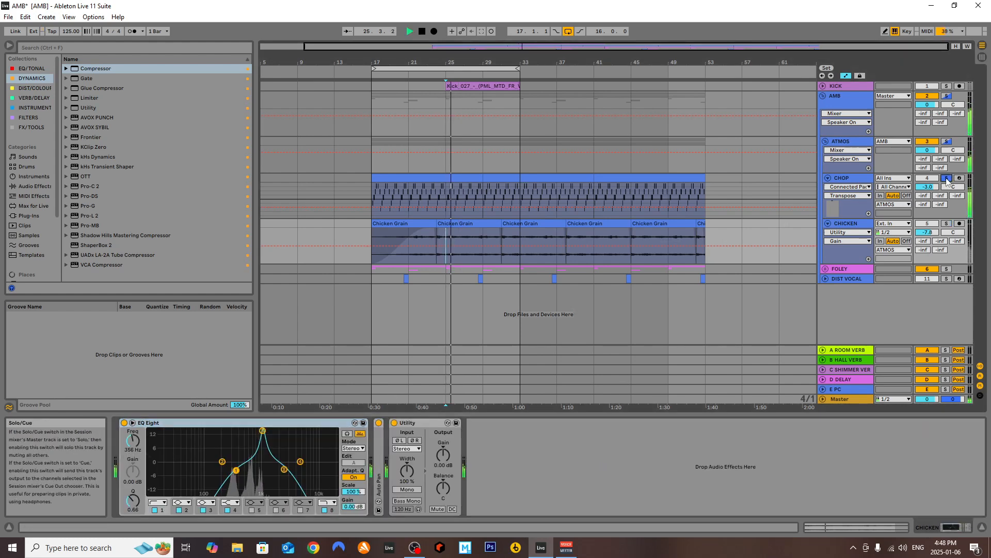
pyautogui.press('space')
pyautogui.click(947, 223)
pyautogui.press('space')
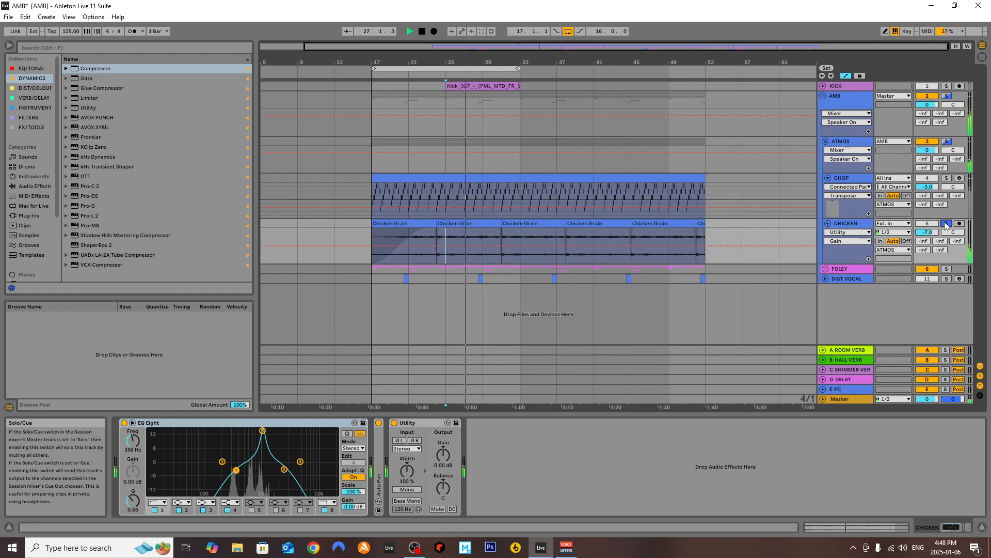
pyautogui.press('space')
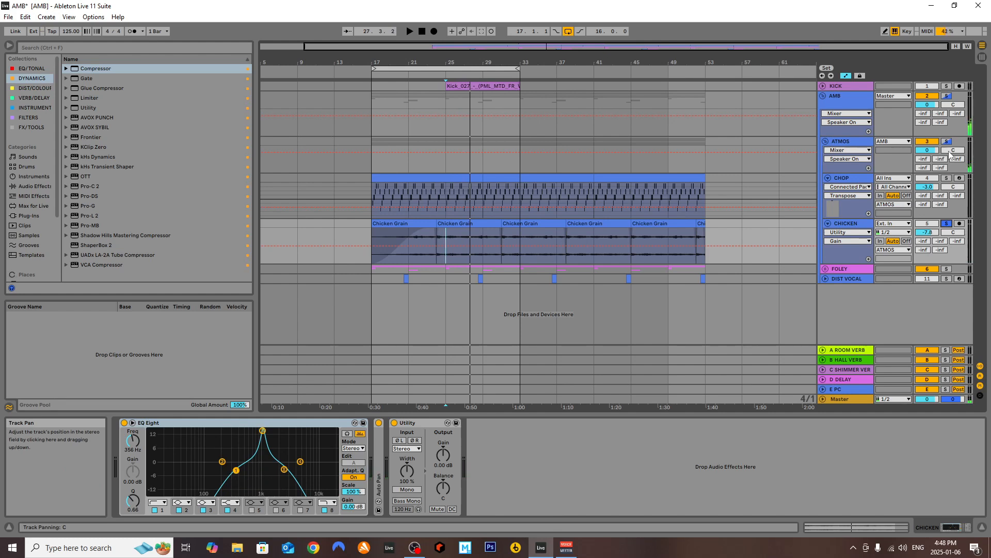
# Solo the ATMOS group, play it from bar 25, and expand the CHICKEN track's Auto Pan
pyautogui.click(946, 142)
pyautogui.press('space')
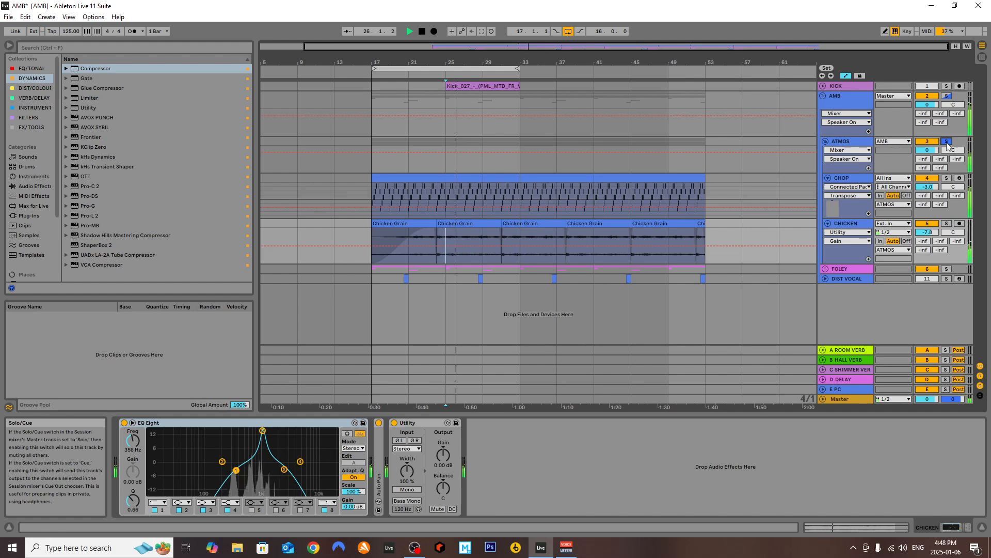
pyautogui.press('space')
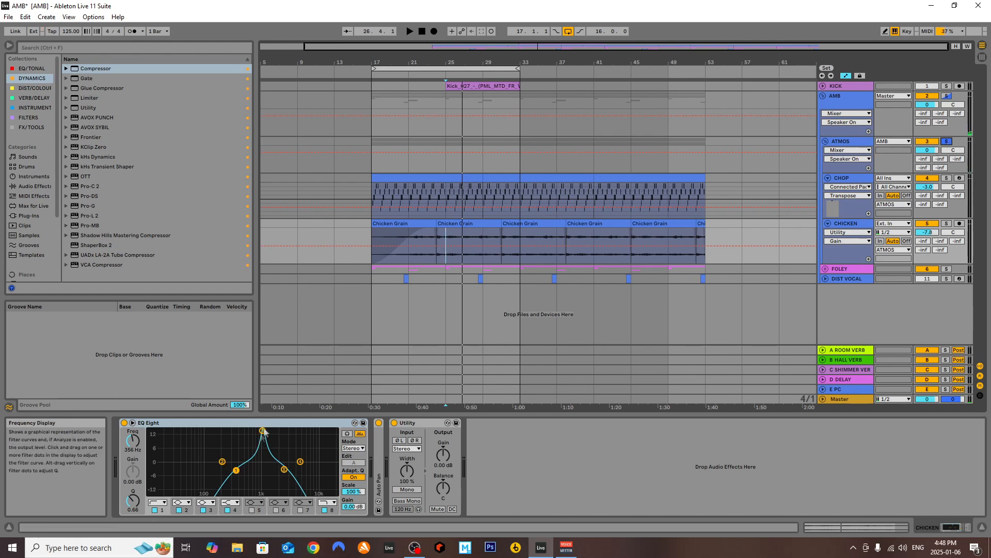
pyautogui.doubleClick(381, 445)
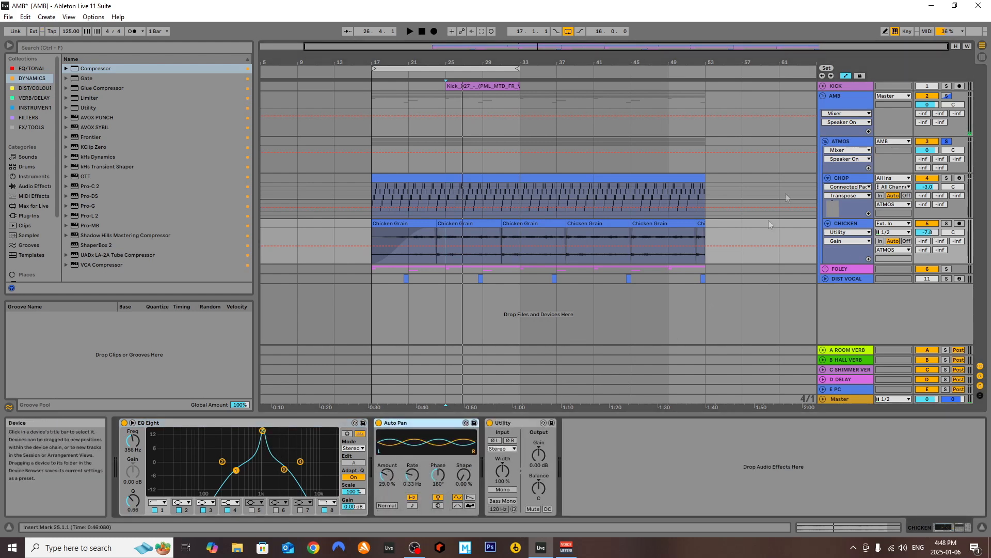
# Select the ATMOS group and fold its CHOP and CHICKEN tracks
pyautogui.click(836, 140)
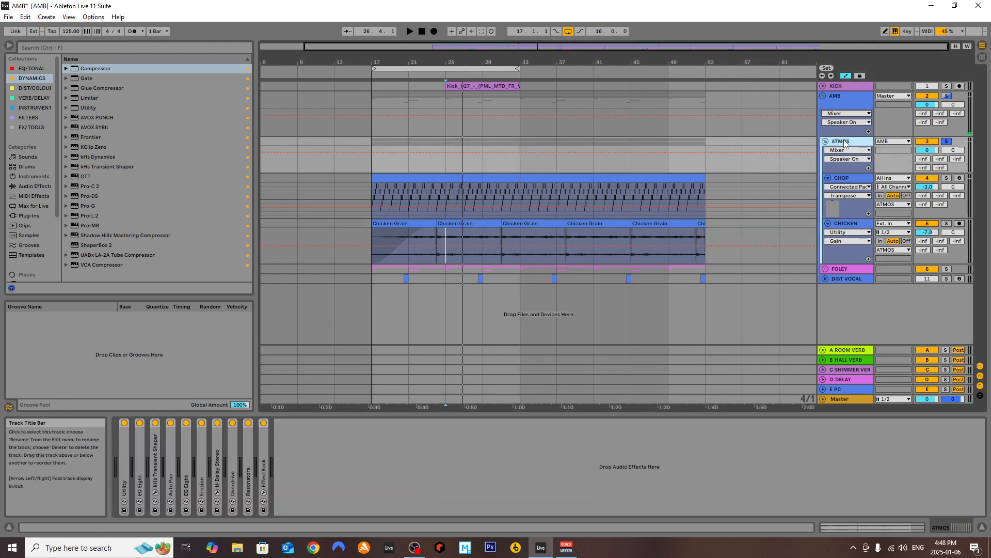
pyautogui.click(828, 178)
pyautogui.click(828, 188)
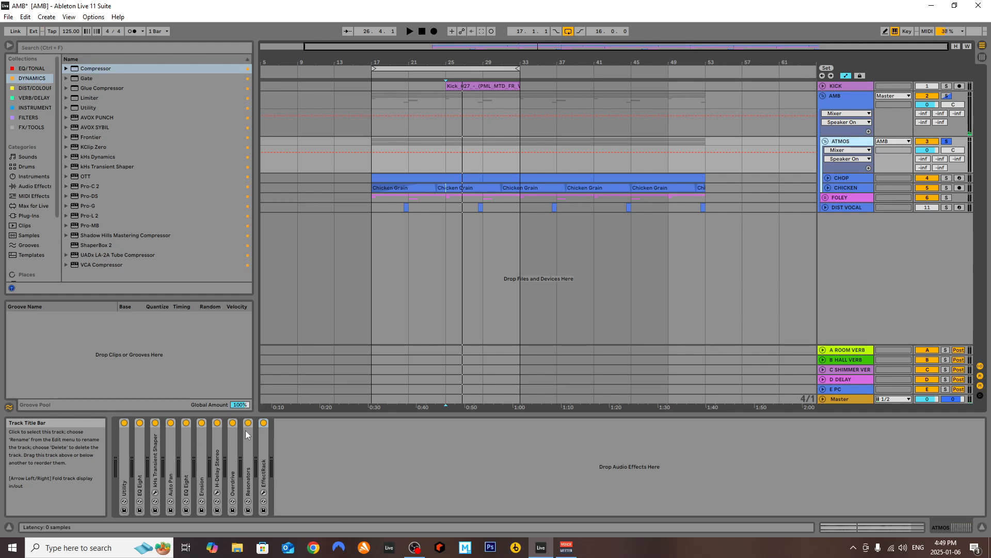
# Examine Utility and the first EQ Eight on the ATMOS group, comparing the EQ off and on during playback, and collapse both
pyautogui.doubleClick(124, 450)
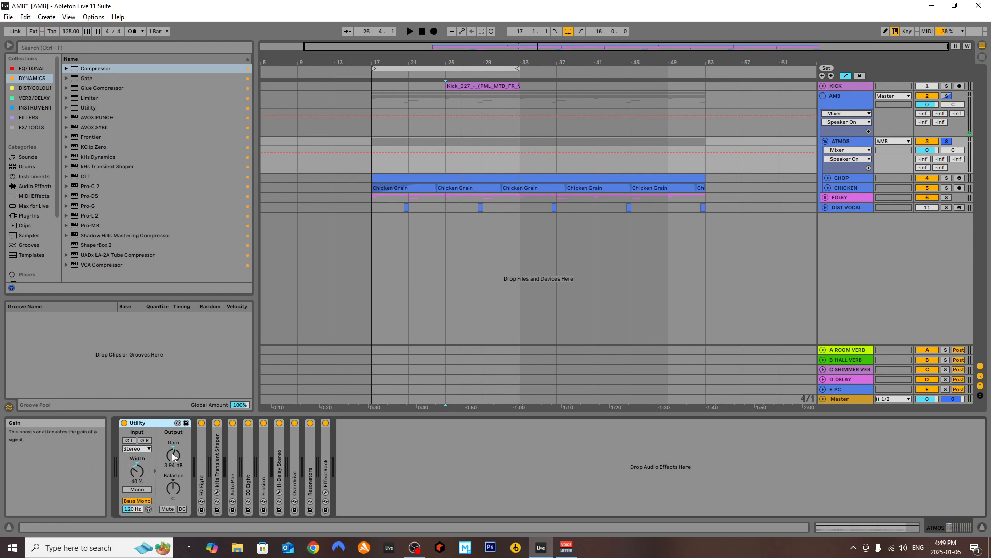
pyautogui.doubleClick(202, 475)
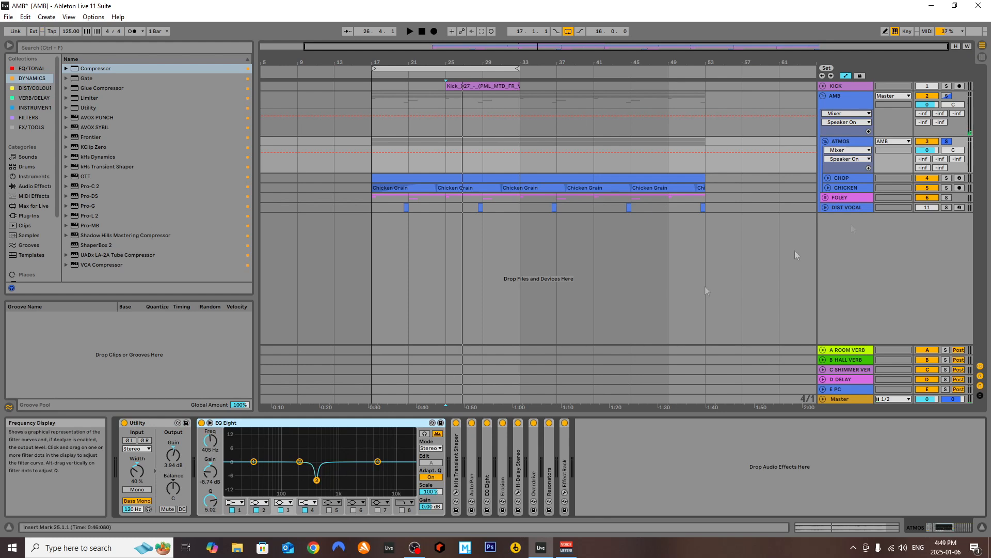
pyautogui.press('space')
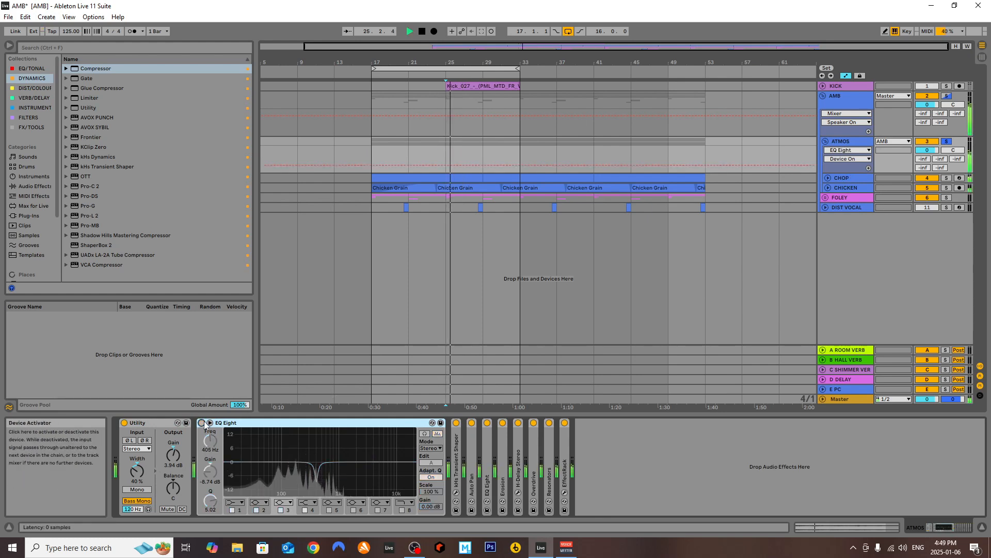
pyautogui.click(202, 423)
pyautogui.click(202, 423)
pyautogui.press('space')
pyautogui.doubleClick(156, 425)
pyautogui.doubleClick(157, 424)
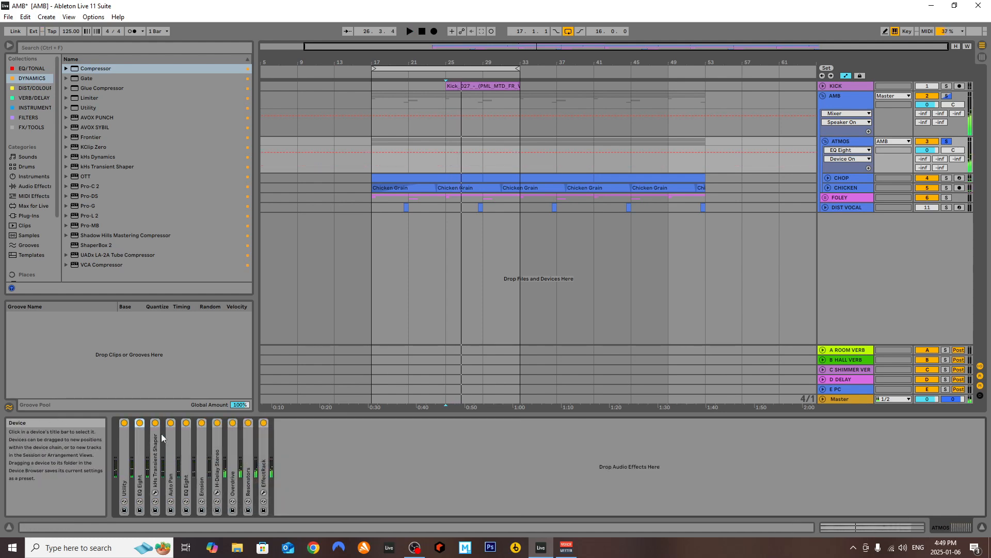
# Examine the kHs Transient Shaper plug-in window on the ATMOS group, and close and collapse the device
pyautogui.doubleClick(156, 446)
pyautogui.click(171, 422)
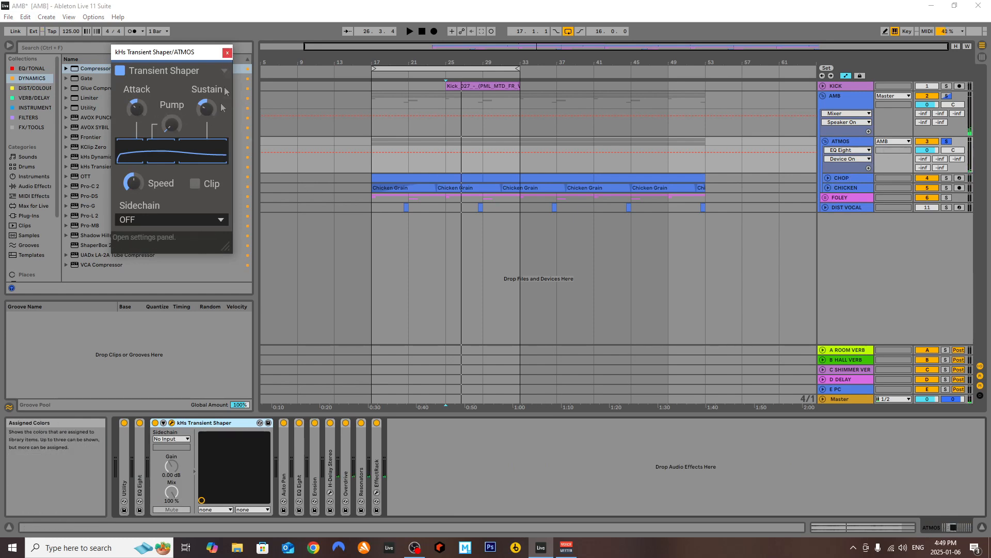
pyautogui.click(227, 53)
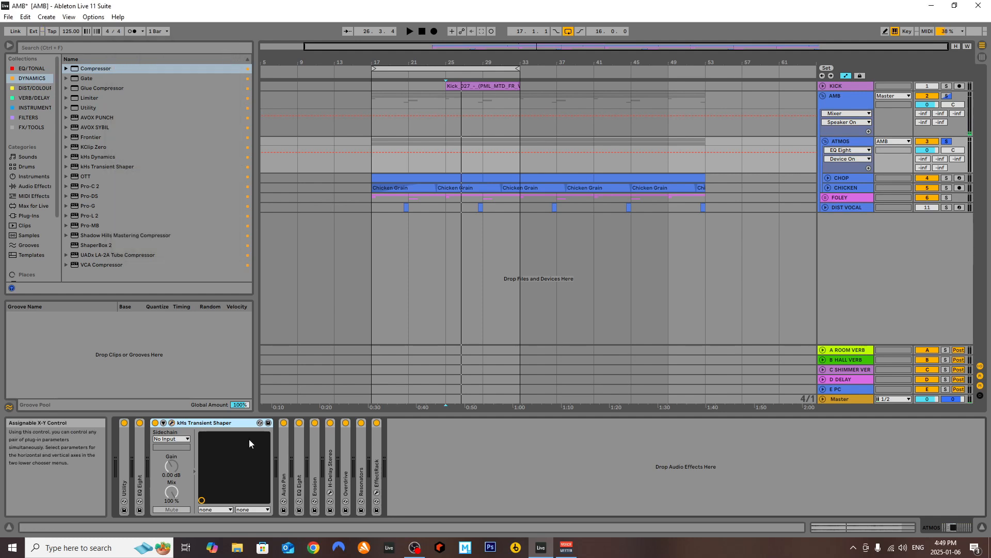
pyautogui.doubleClick(184, 424)
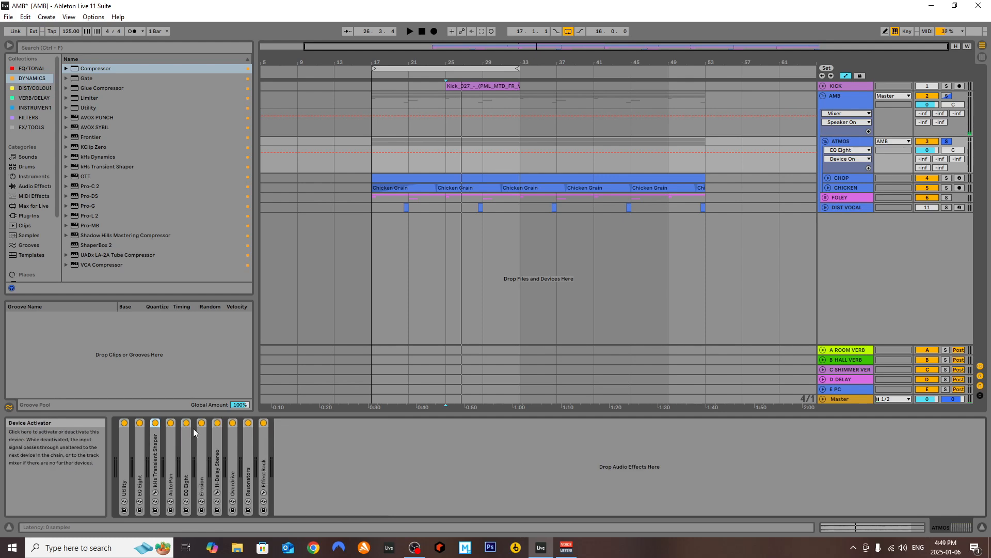
# Examine Auto Pan and the second EQ Eight on the ATMOS group, collapsing each after viewing
pyautogui.doubleClick(173, 456)
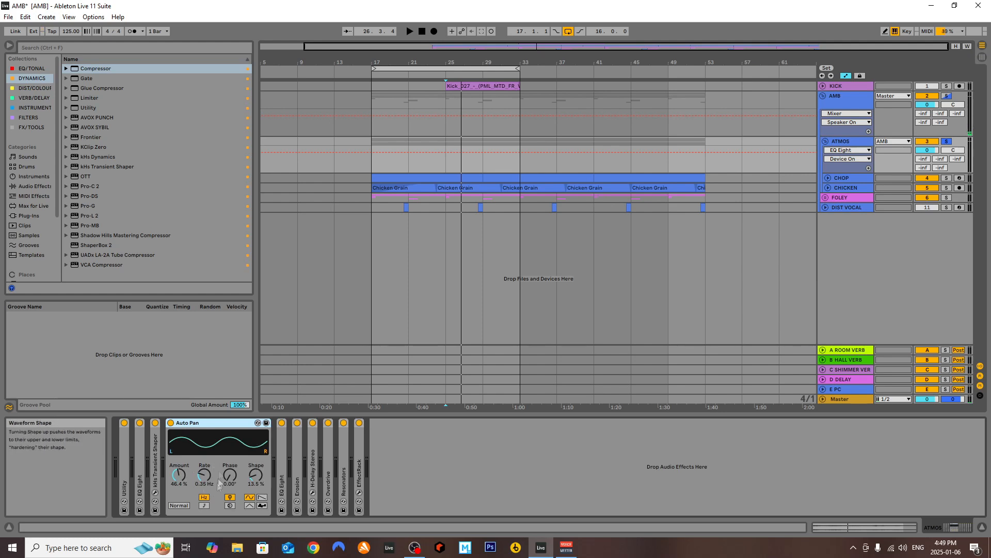
pyautogui.doubleClick(190, 428)
pyautogui.doubleClick(188, 466)
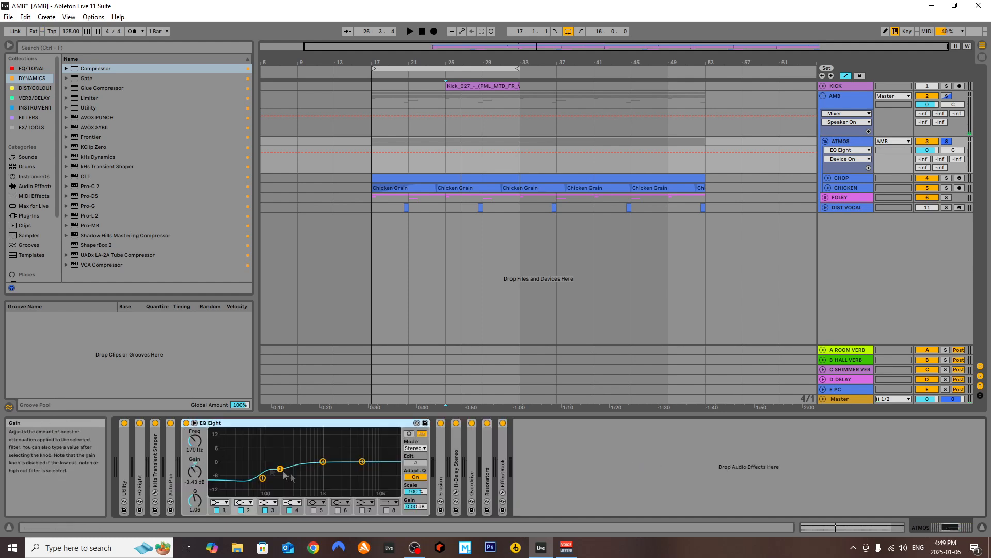
pyautogui.doubleClick(207, 423)
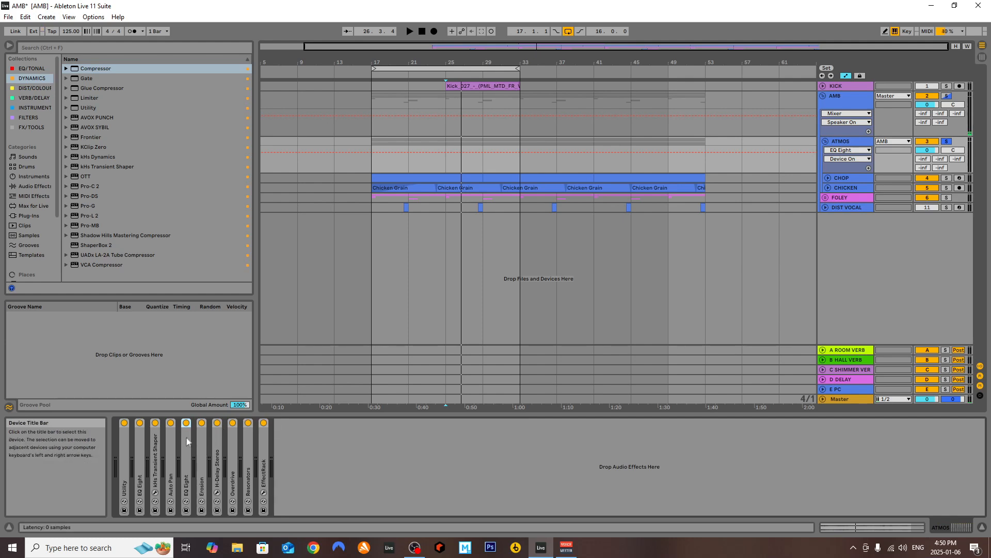
pyautogui.doubleClick(185, 441)
pyautogui.doubleClick(198, 423)
# Expand Erosion on the ATMOS group, compare it off and on during playback, and collapse it
pyautogui.doubleClick(203, 445)
pyautogui.press('space')
pyautogui.click(202, 423)
pyautogui.click(201, 423)
pyautogui.press('space')
pyautogui.doubleClick(217, 423)
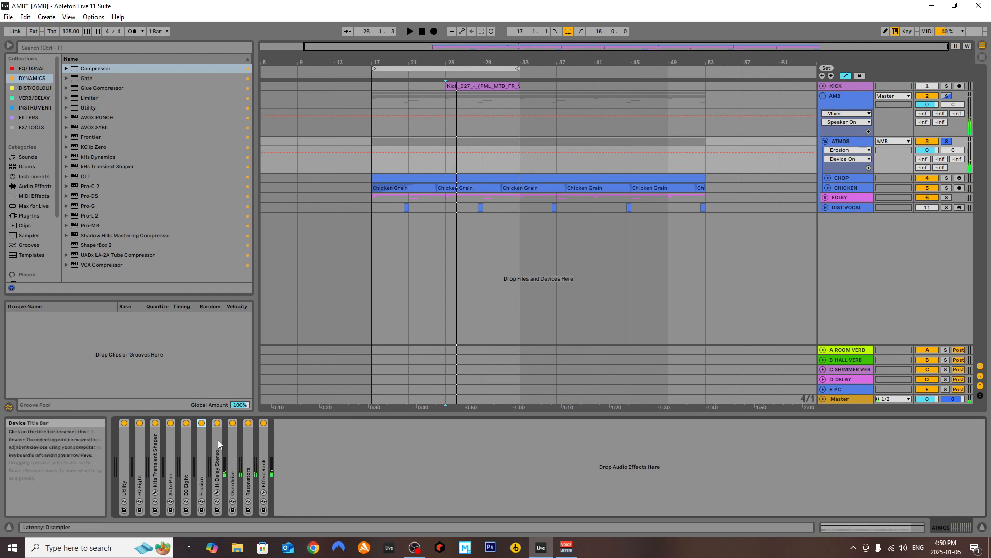
# Examine the H-Delay Stereo plug-in window on the ATMOS group, and close and collapse the device
pyautogui.doubleClick(218, 443)
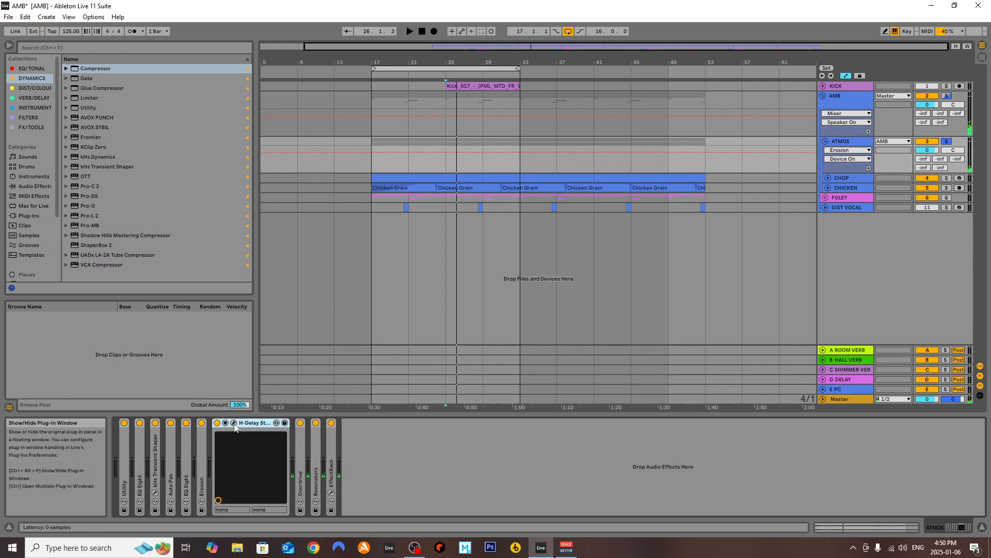
pyautogui.click(233, 423)
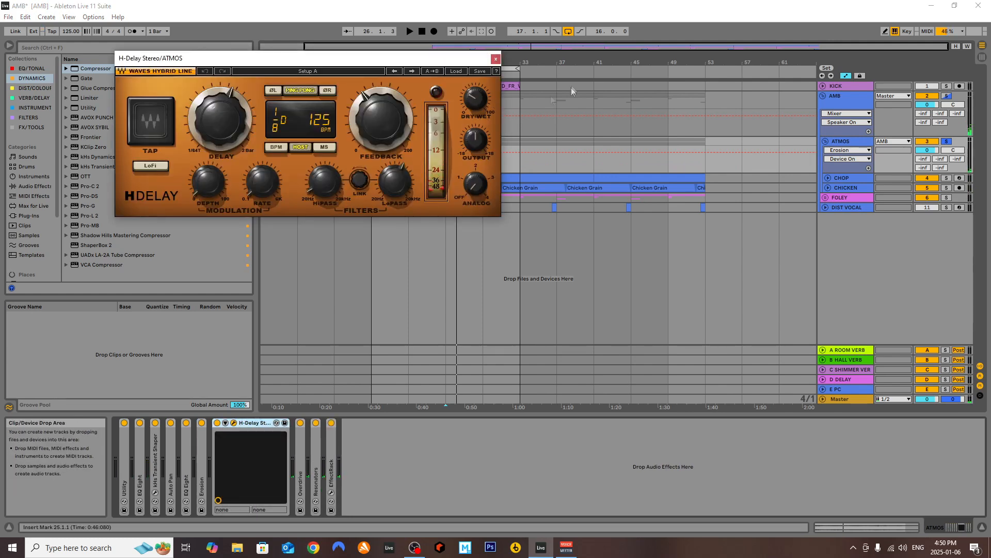
pyautogui.click(497, 60)
pyautogui.doubleClick(255, 423)
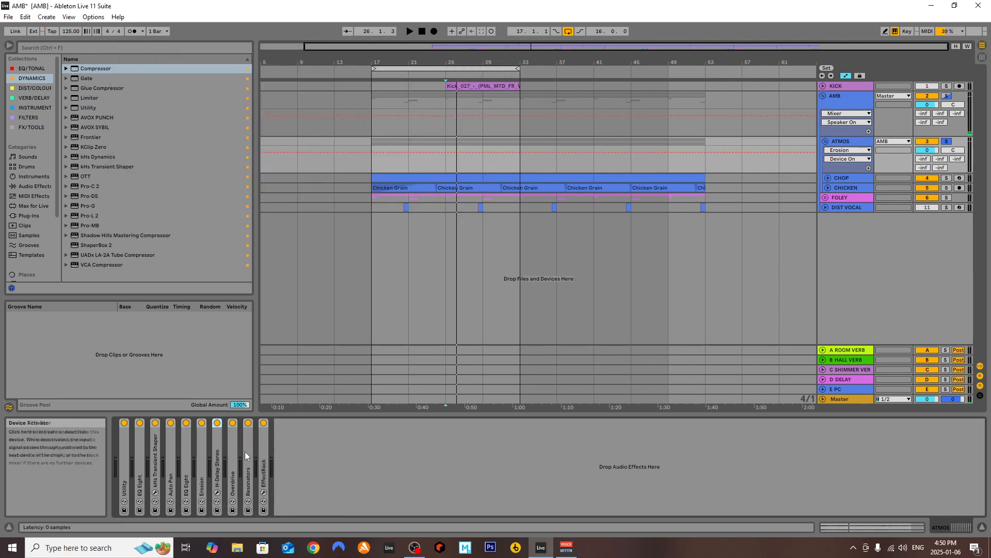
# Expand Overdrive on the ATMOS group, audition it from bar 25, and collapse it
pyautogui.doubleClick(234, 463)
pyautogui.press('space')
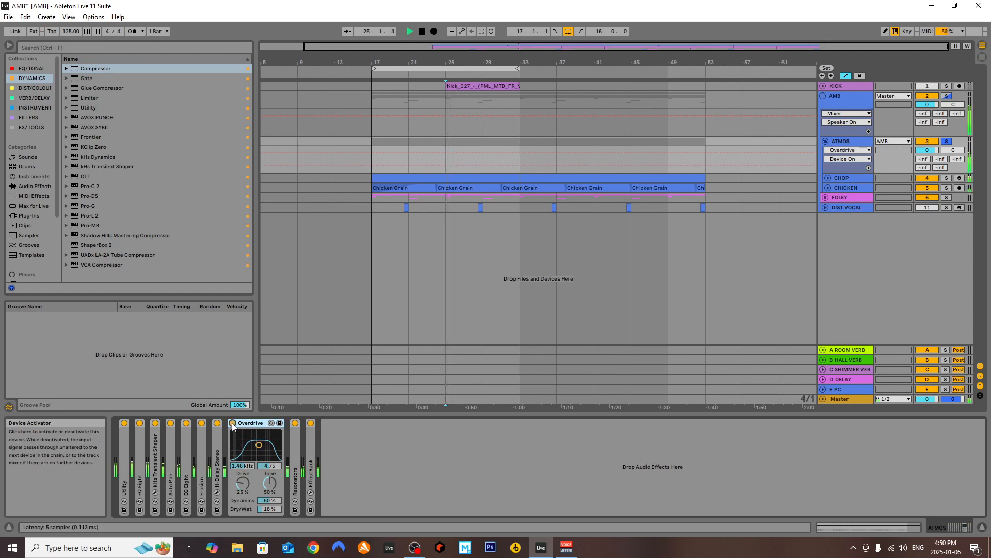
pyautogui.press('space')
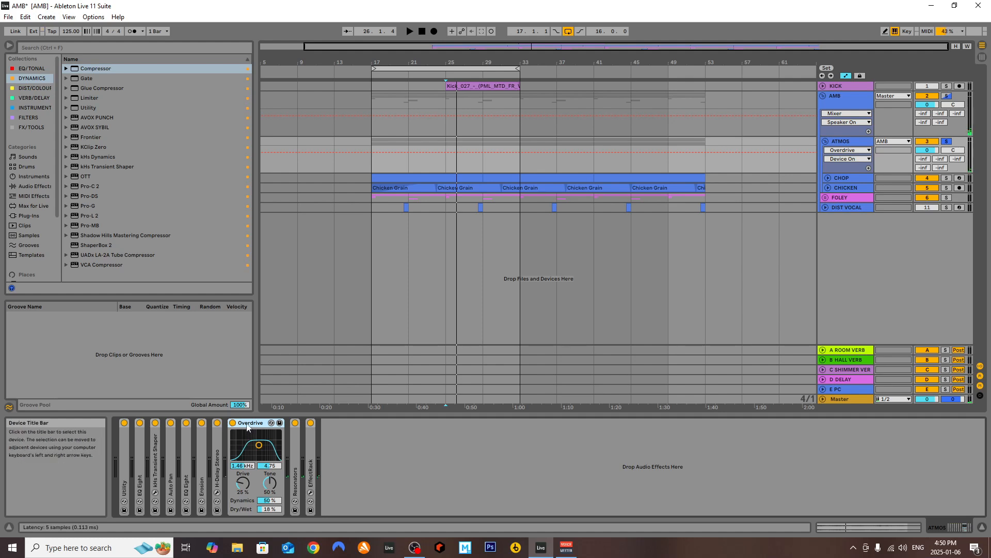
pyautogui.doubleClick(247, 427)
# Expand Resonators on the ATMOS group and switch it off and on repeatedly during playback to compare the sound
pyautogui.doubleClick(247, 451)
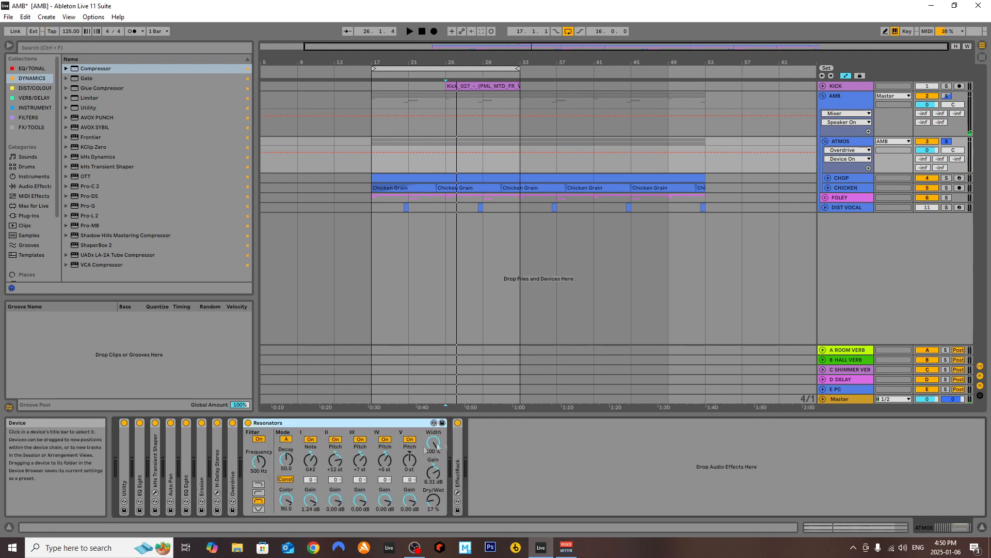
pyautogui.press('space')
pyautogui.click(251, 424)
pyautogui.click(250, 423)
pyautogui.click(250, 424)
pyautogui.click(251, 424)
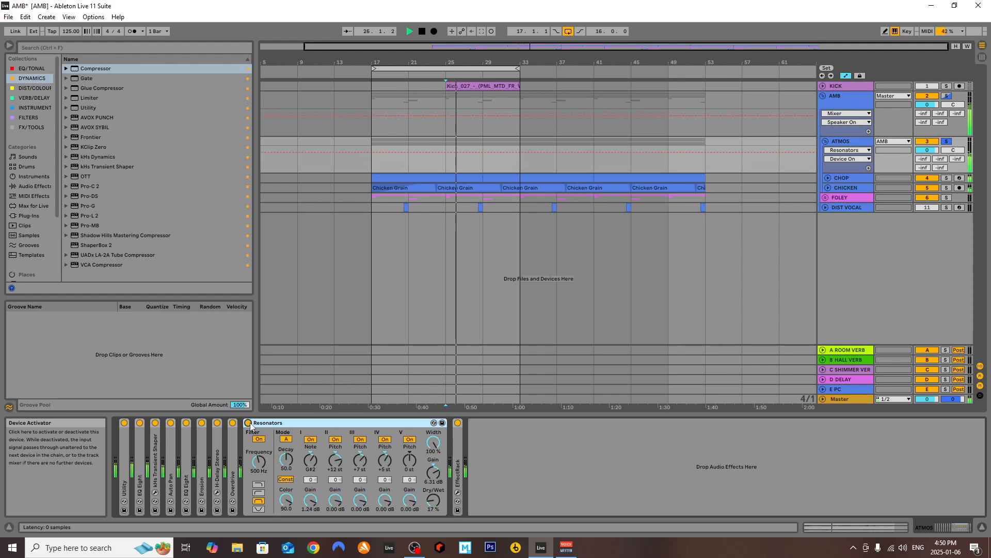
pyautogui.press('space')
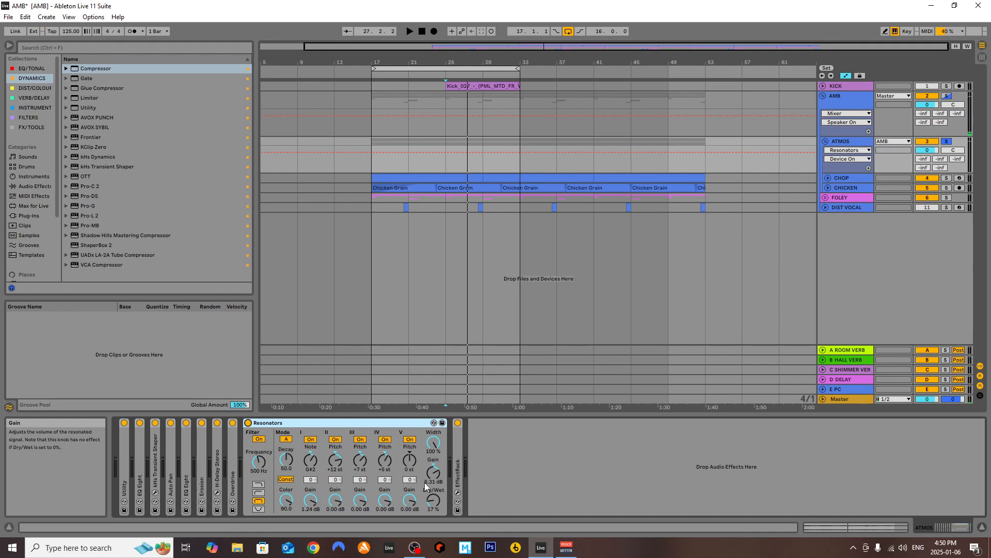
# Try Resonators' Dry/Wet at 100 % while playing from bar 25, and undo the change
pyautogui.moveTo(437, 505); pyautogui.dragTo(438, 457)
pyautogui.press('space')
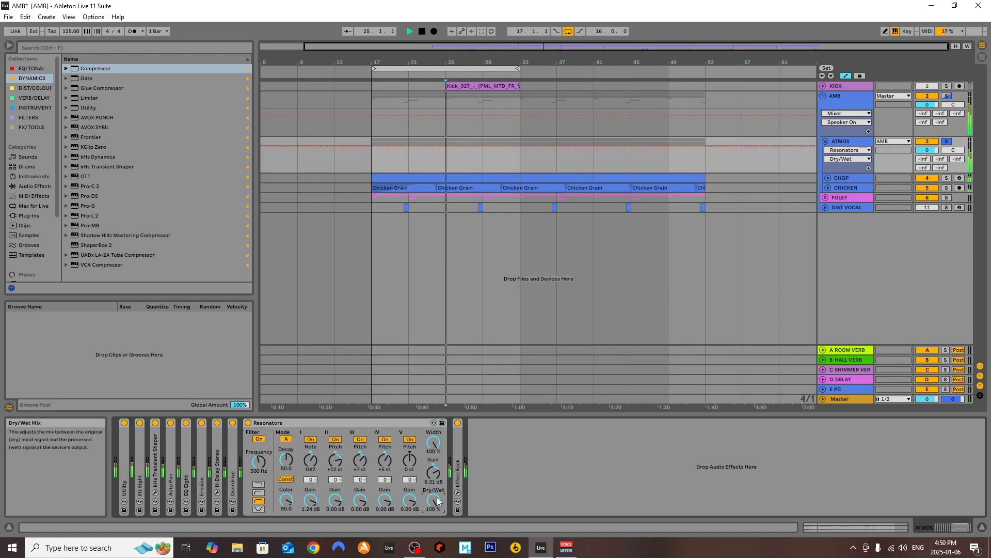
pyautogui.press('space')
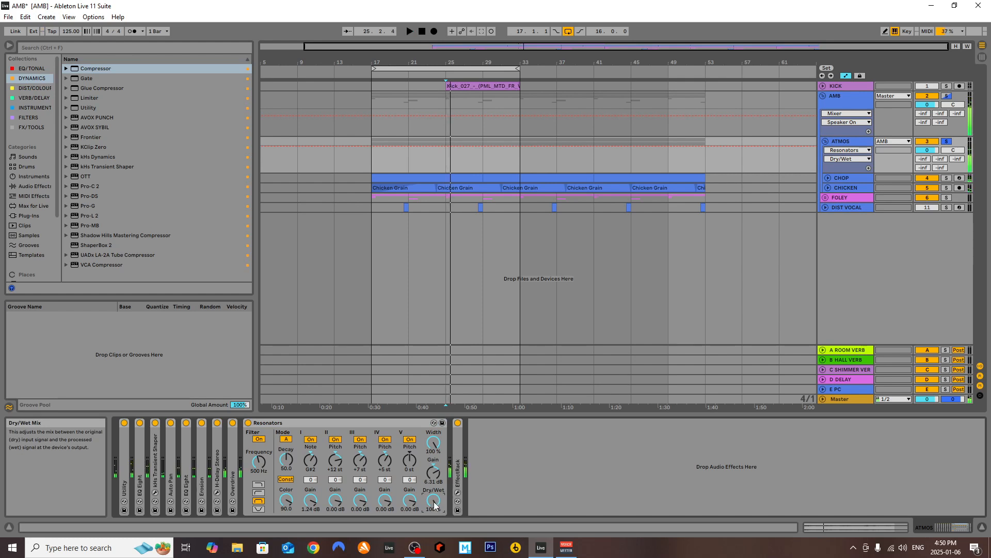
pyautogui.hotkey('ctrl', 'z')
# Play the ATMOS group from bar 25 once more, comparing the sound with Resonators off and on
pyautogui.press('space')
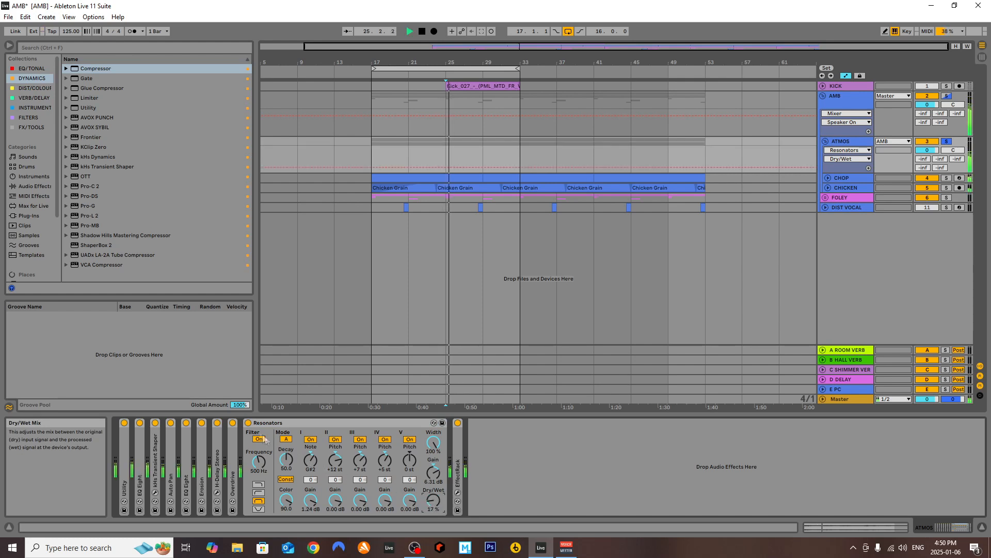
pyautogui.click(247, 424)
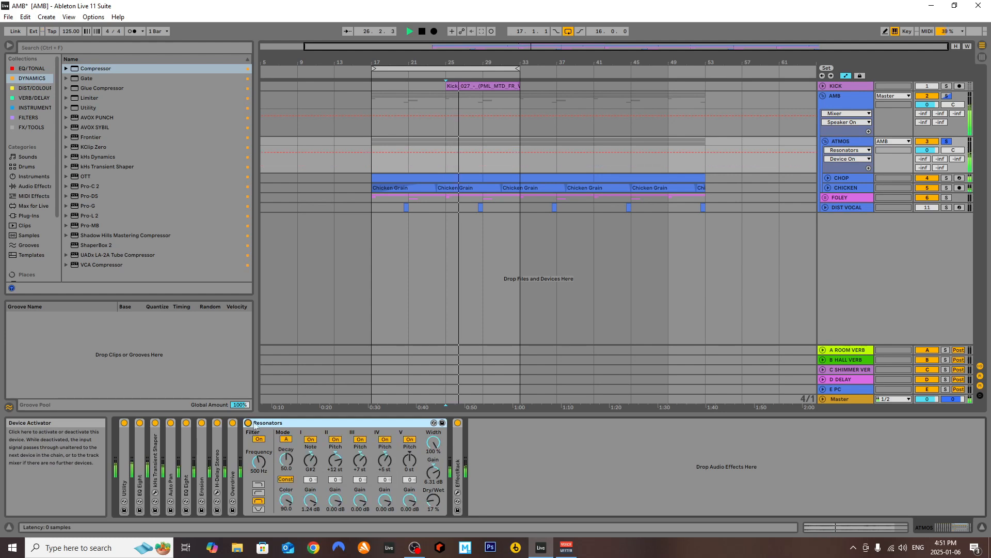
pyautogui.press('space')
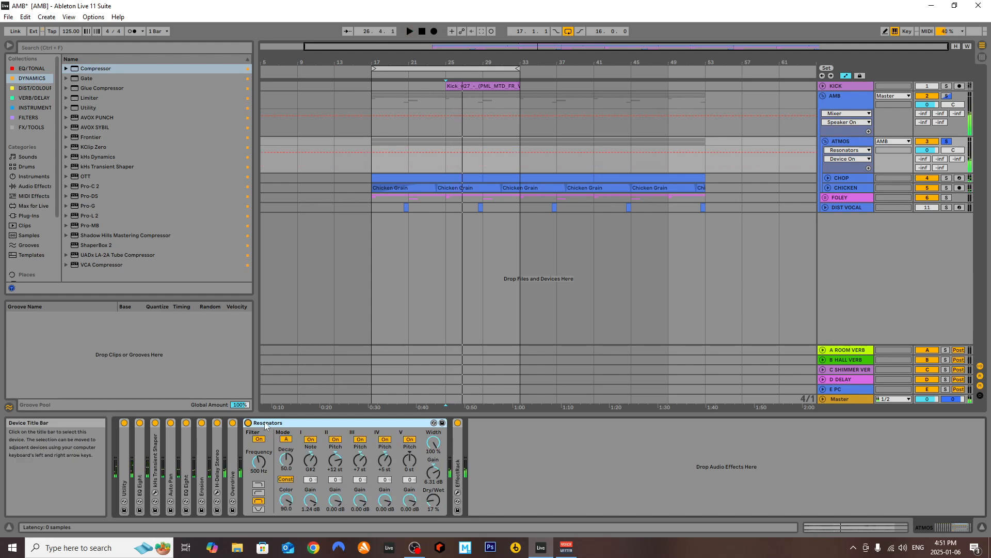
# Collapse Resonators, expand EffectRack on the ATMOS group, and open its plug-in window to examine the Tremolator and SIE-Q modules
pyautogui.doubleClick(265, 425)
pyautogui.doubleClick(264, 448)
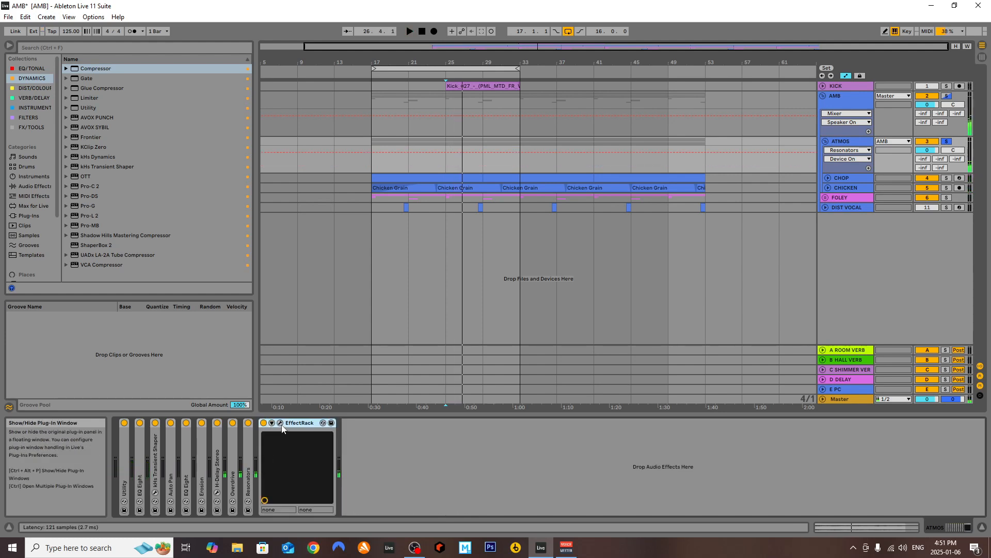
pyautogui.click(284, 427)
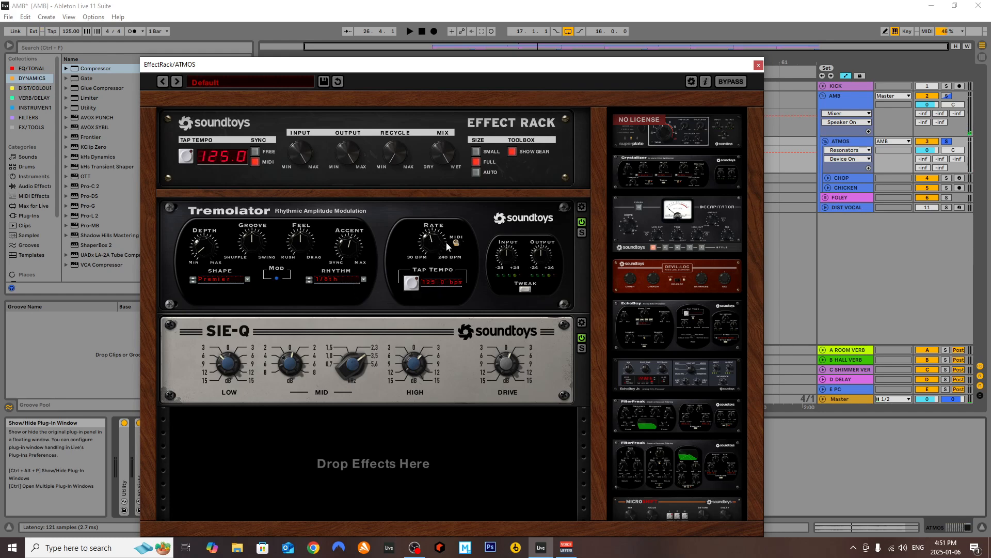
pyautogui.moveTo(435, 300); pyautogui.dragTo(439, 281)
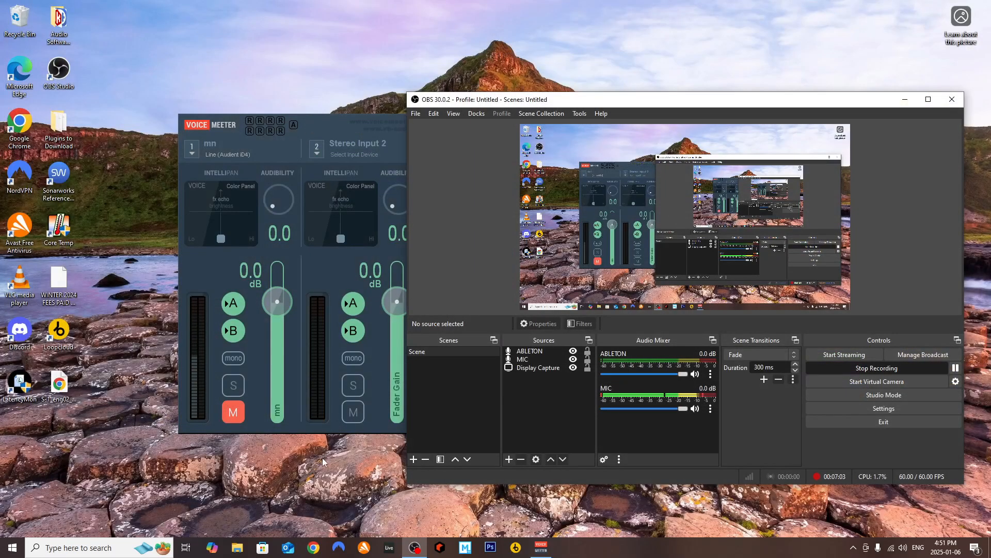
pyautogui.click(321, 459)
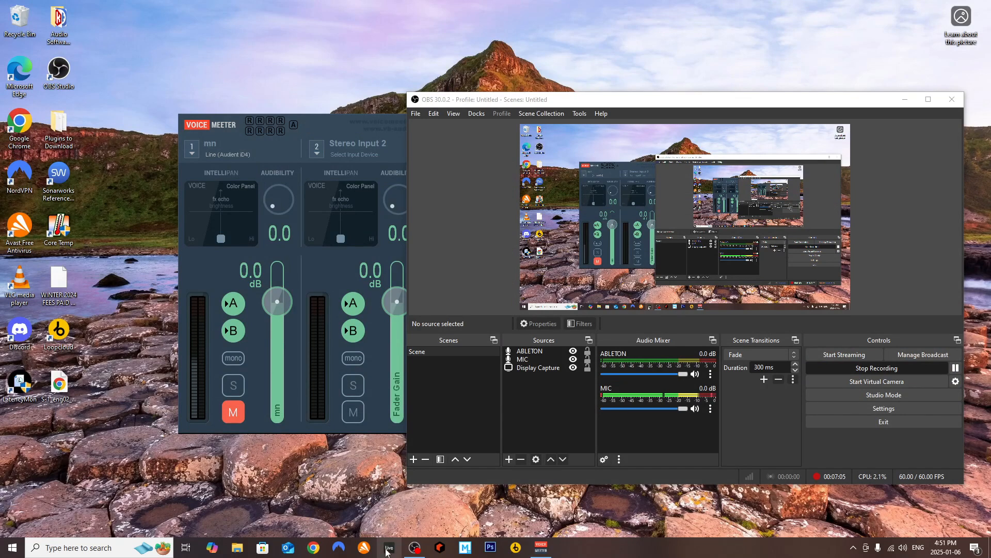
# Switch to File Explorer, reopen the AMB.als Live Set from the AMB Project folder, and close the Explorer window
pyautogui.click(237, 548)
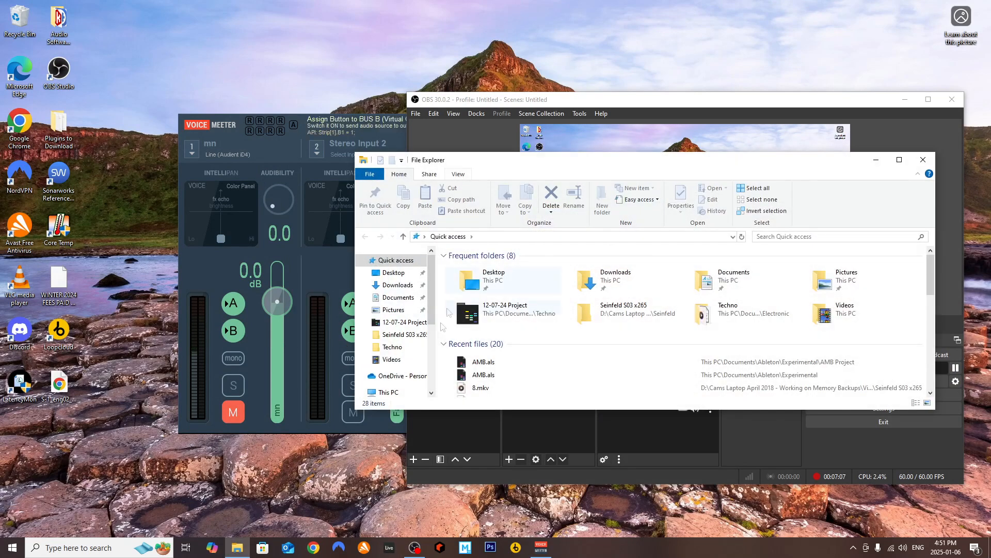
pyautogui.doubleClick(506, 363)
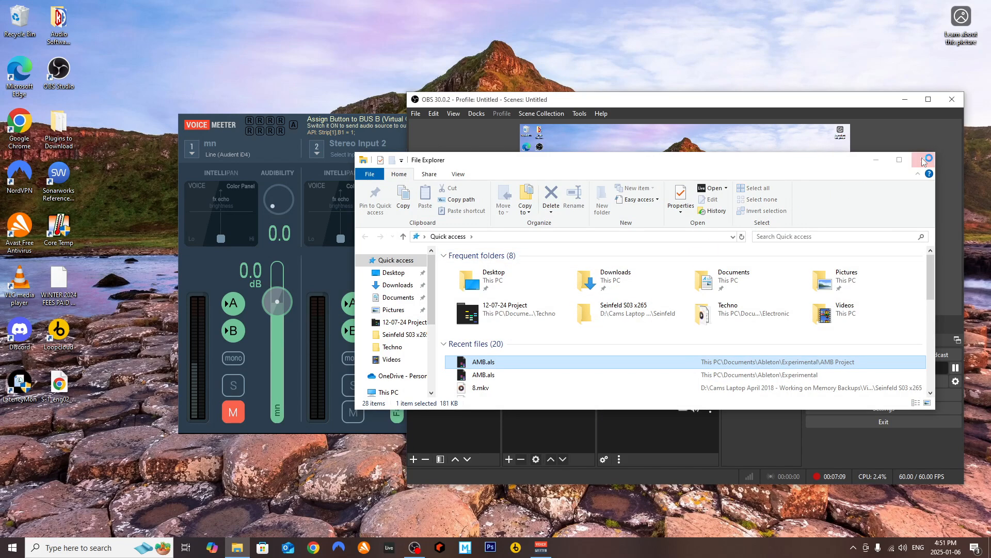
pyautogui.click(924, 161)
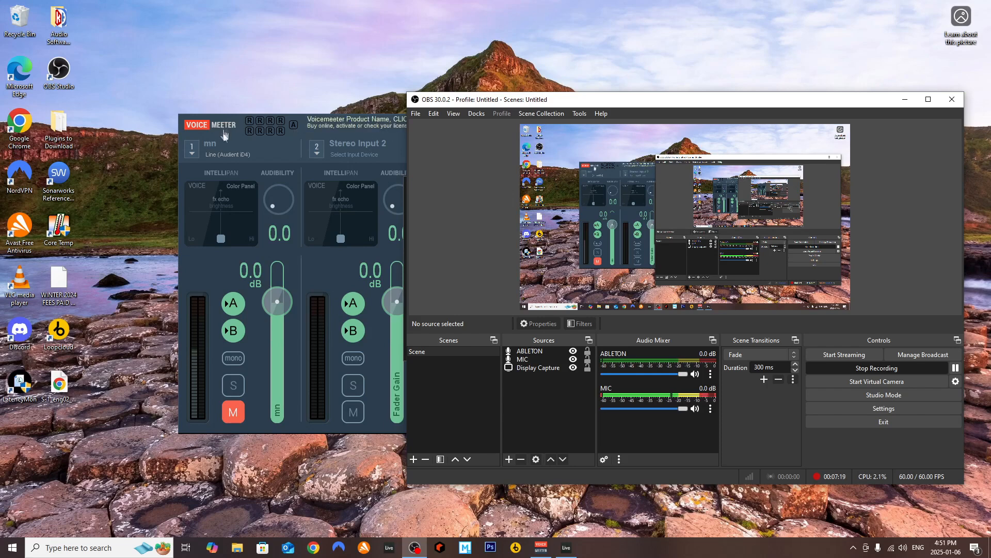
# Minimize the Voicemeeter and OBS windows and decline recovery of the AMB.als Live Set
pyautogui.click(276, 133)
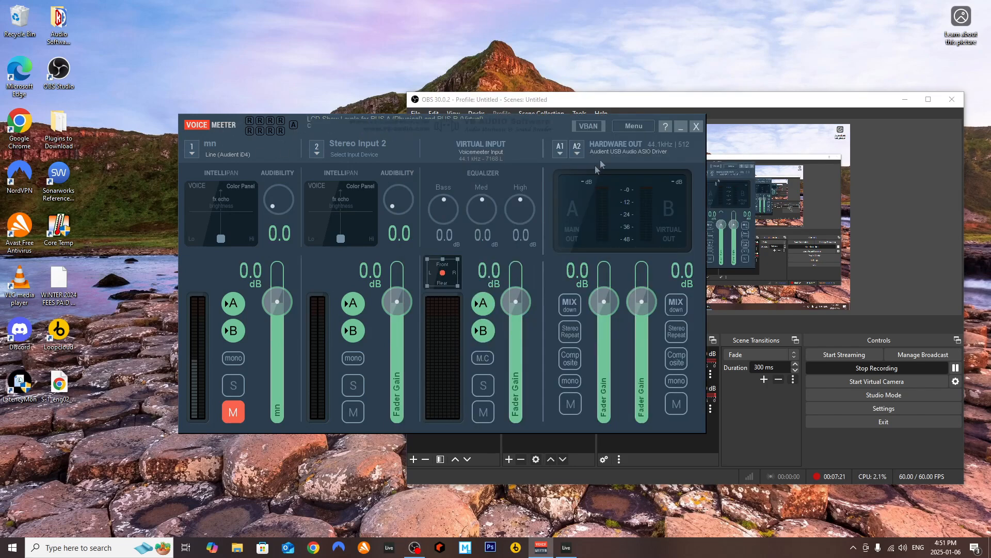
pyautogui.click(682, 127)
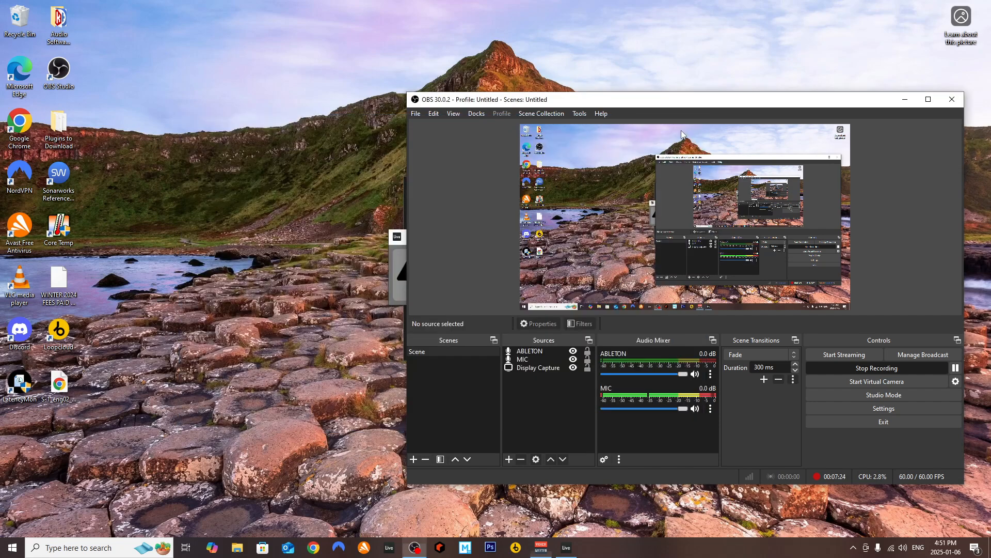
pyautogui.click(904, 99)
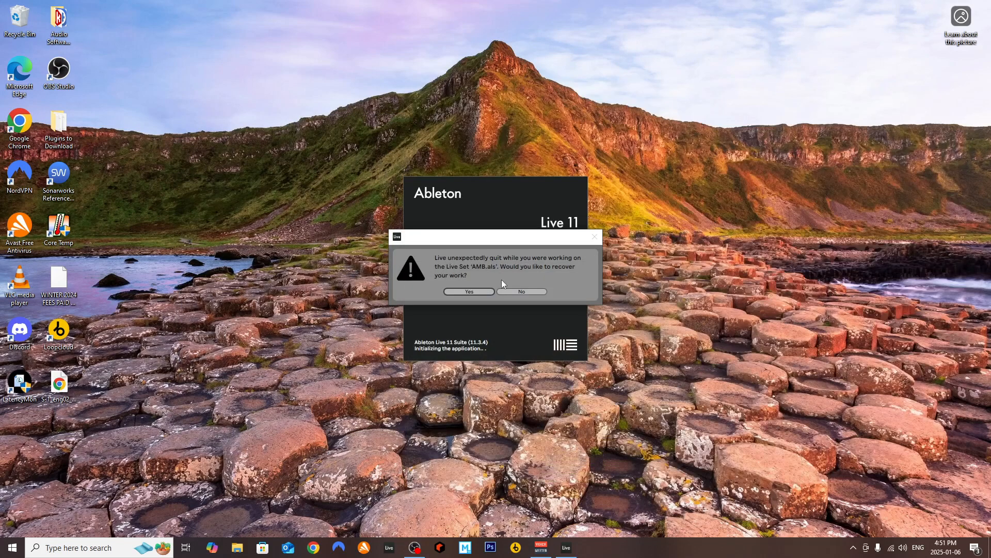
pyautogui.click(531, 290)
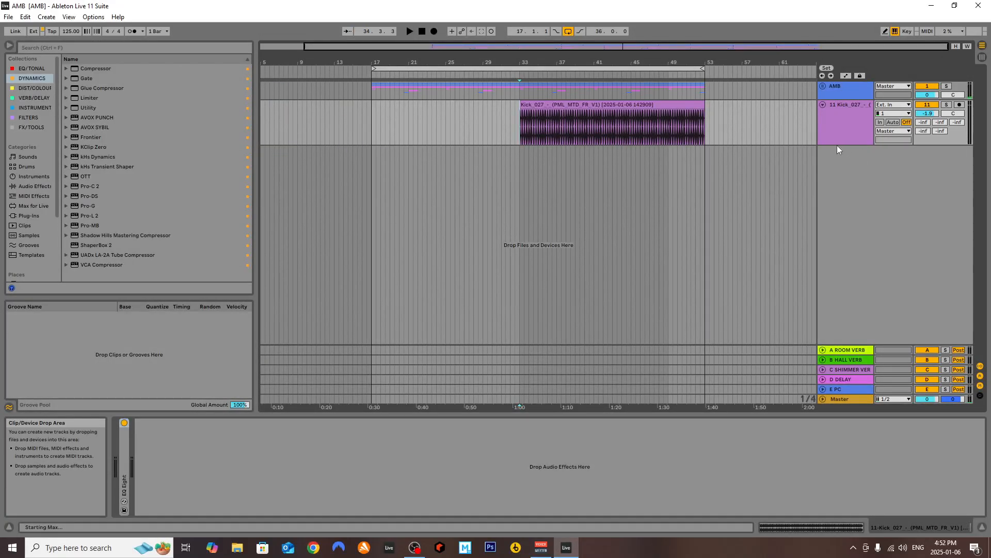
# Close the crash report view and set the arrangement's fixed grid to 4 Bars
pyautogui.click(510, 116)
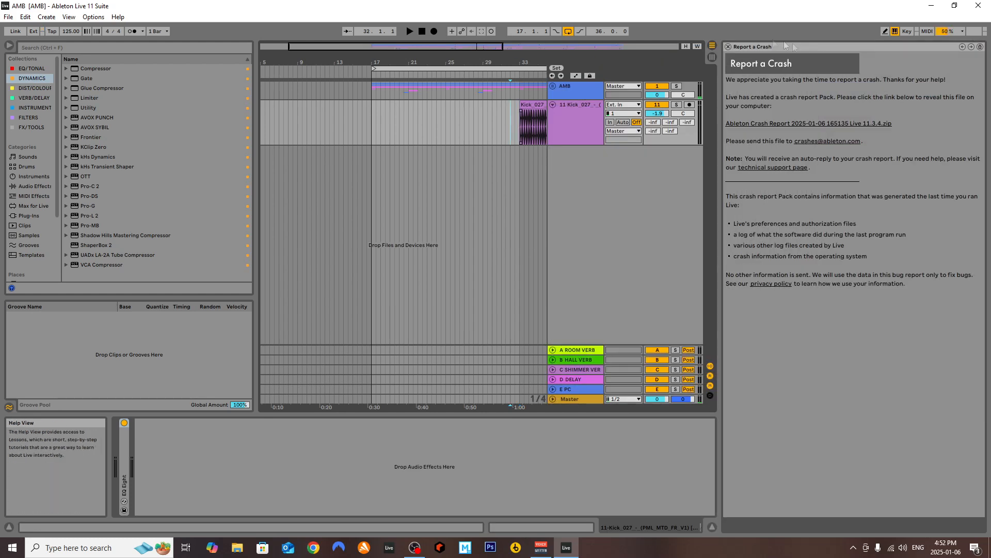
pyautogui.click(728, 47)
pyautogui.rightClick(409, 128)
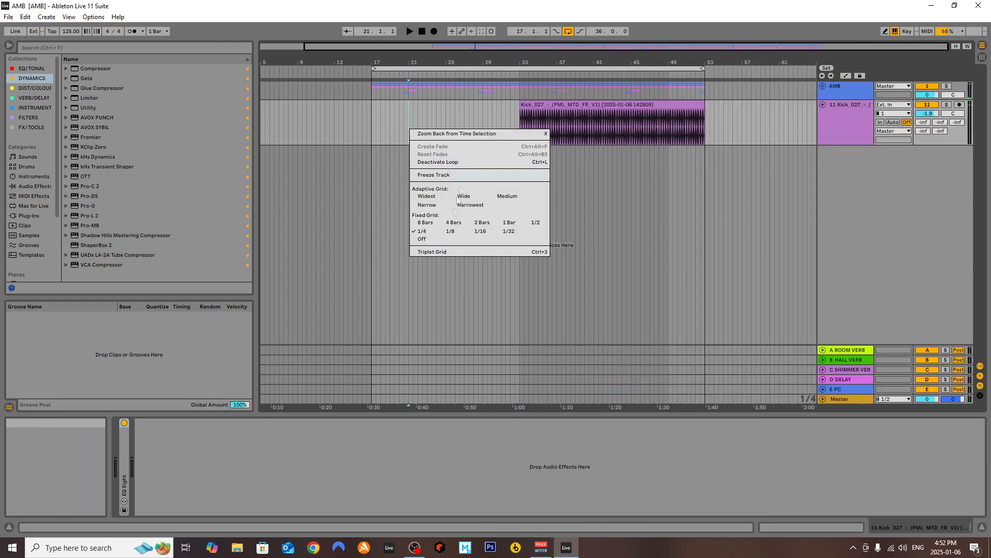
pyautogui.click(454, 222)
# Play briefly from bar 17 and unfold the AMB group, its FOLEY group and the JANUARY track
pyautogui.click(373, 123)
pyautogui.press('space')
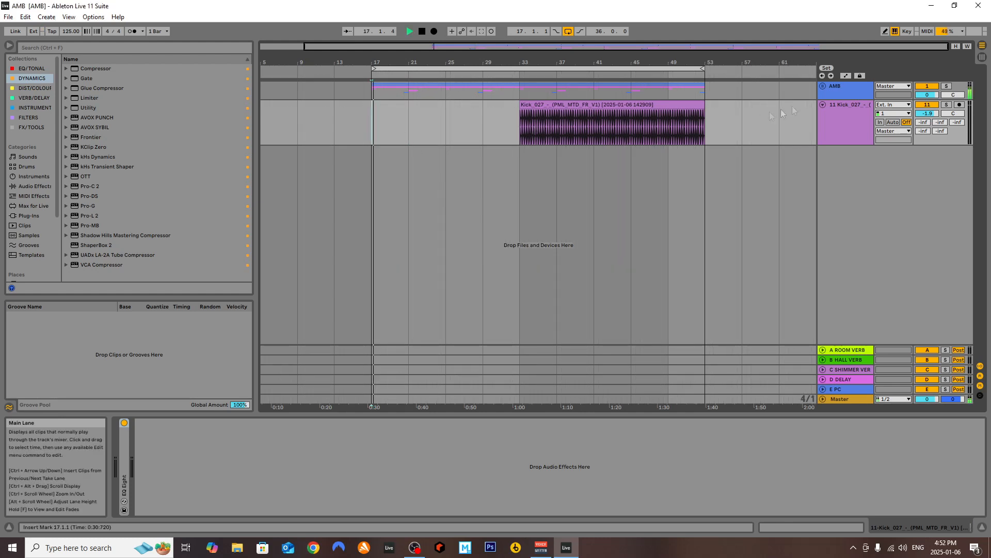
pyautogui.click(822, 86)
pyautogui.click(832, 133)
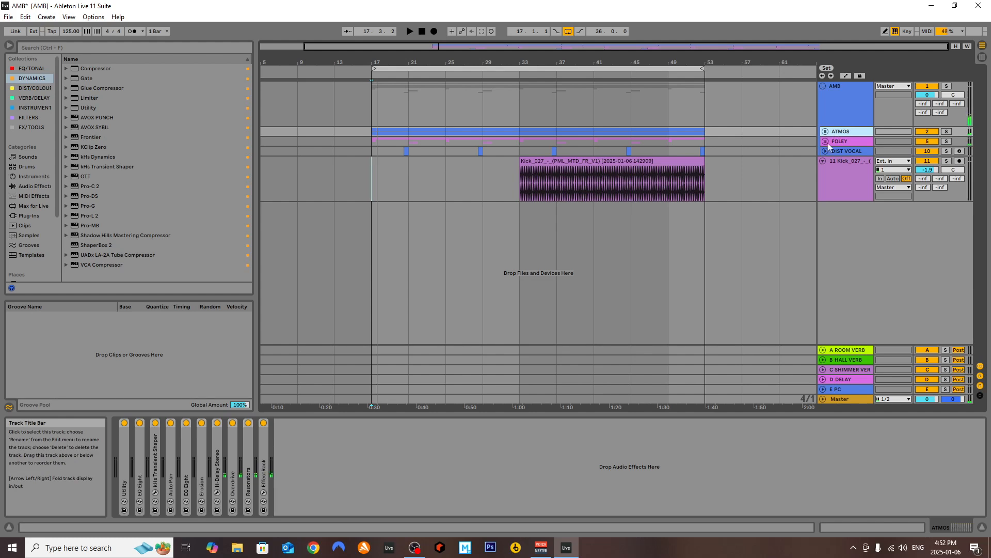
pyautogui.click(825, 141)
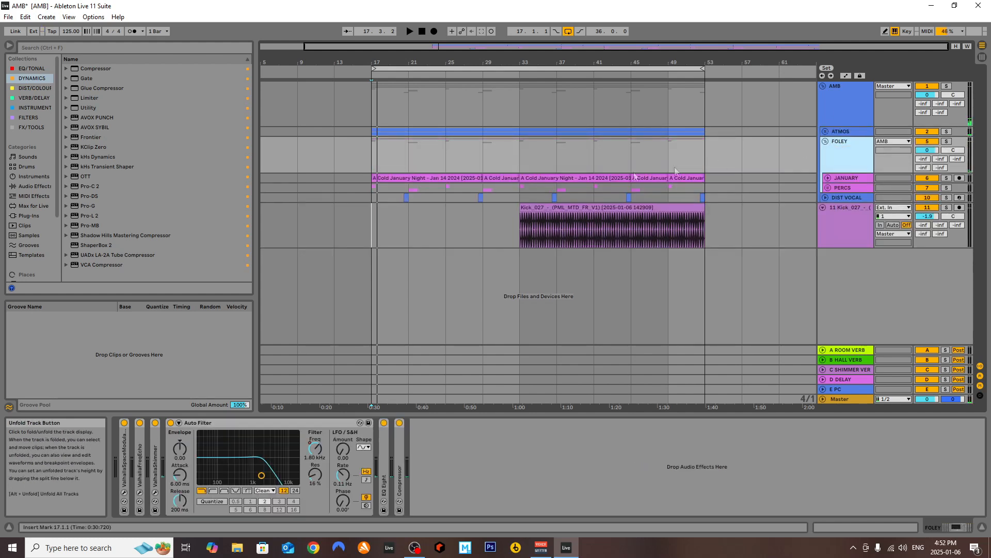
pyautogui.click(829, 178)
pyautogui.click(844, 183)
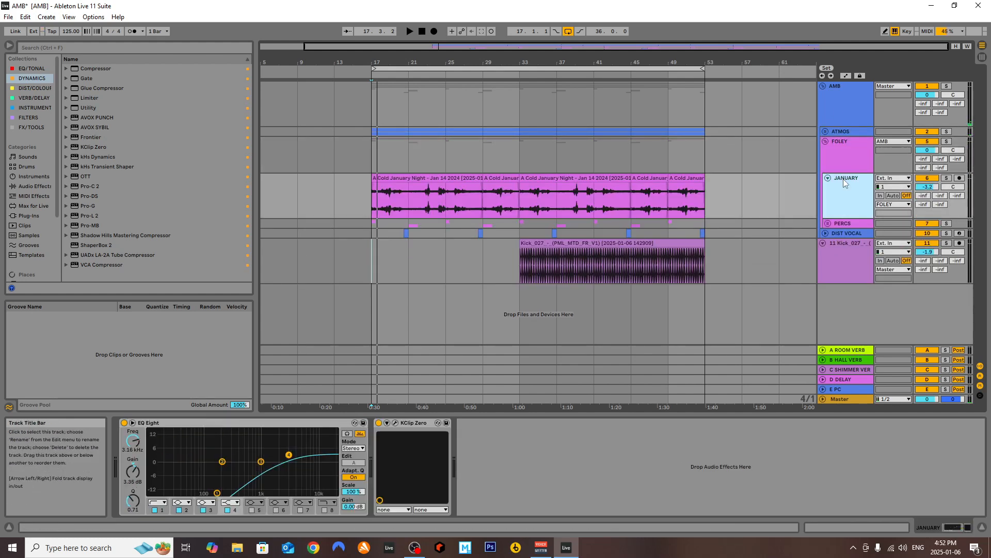
# Audition the JANUARY track soloed from bar 17 and from bar 33
pyautogui.click(367, 199)
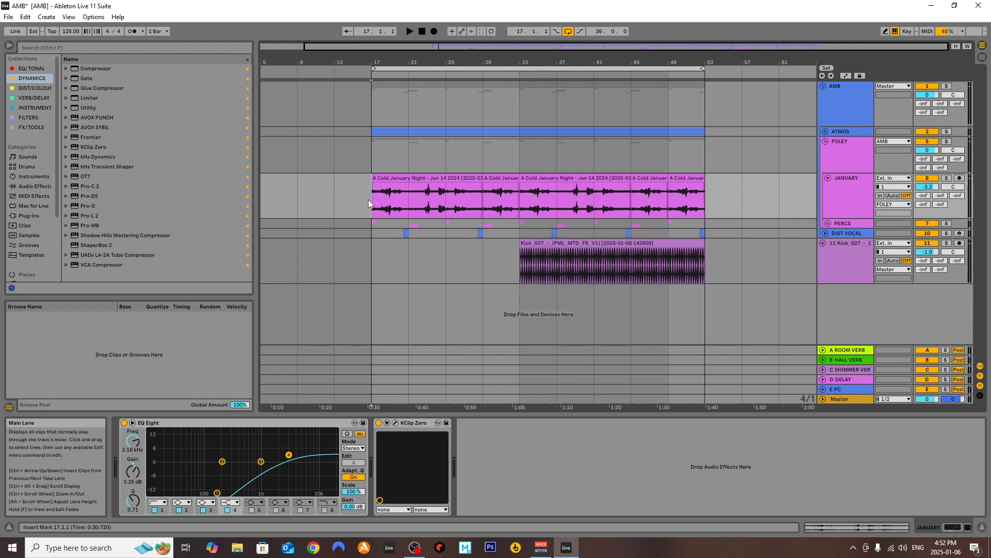
pyautogui.press('space')
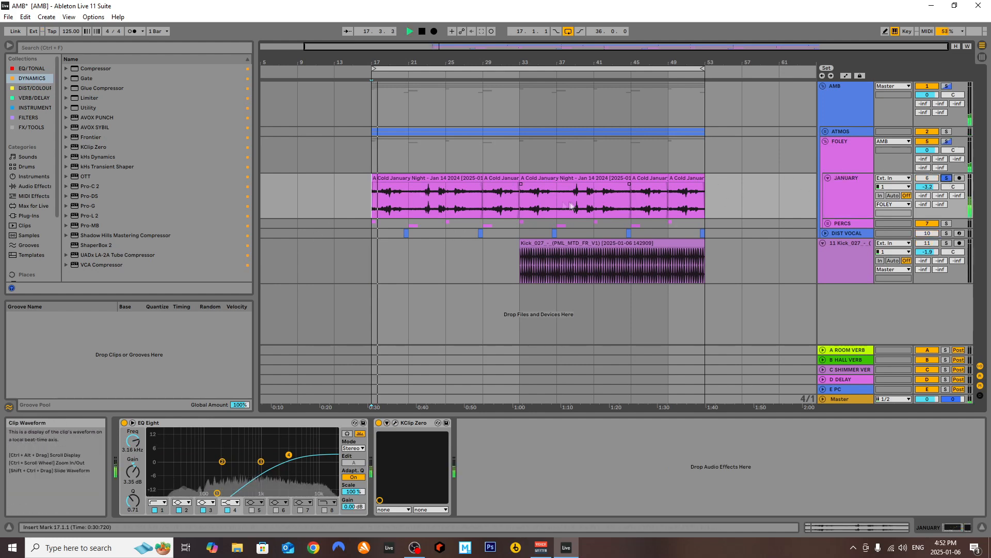
pyautogui.click(524, 202)
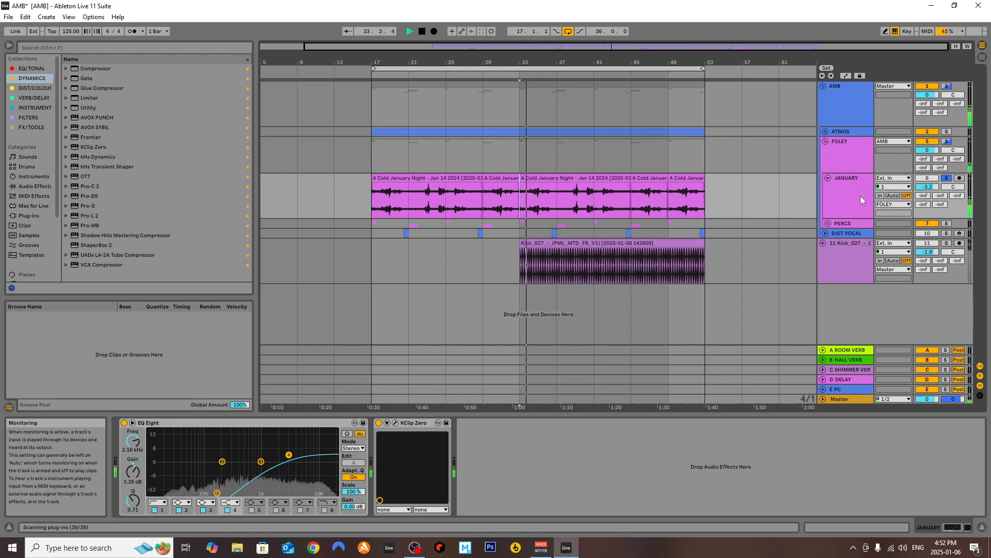
pyautogui.press('space')
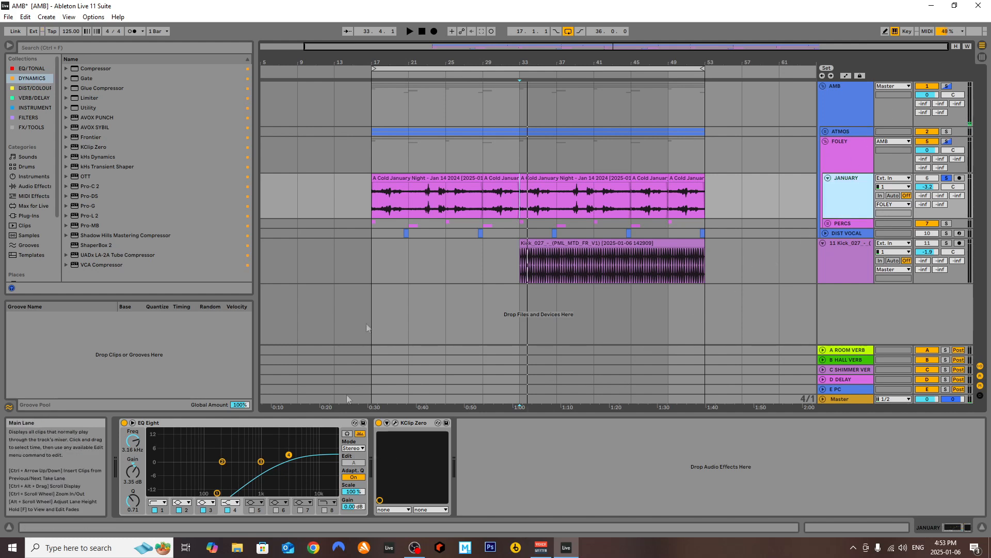
# Examine the first A Cold January Night clip's waveform in the sample editor, and close the clip view
pyautogui.scroll(2, 429, 190)
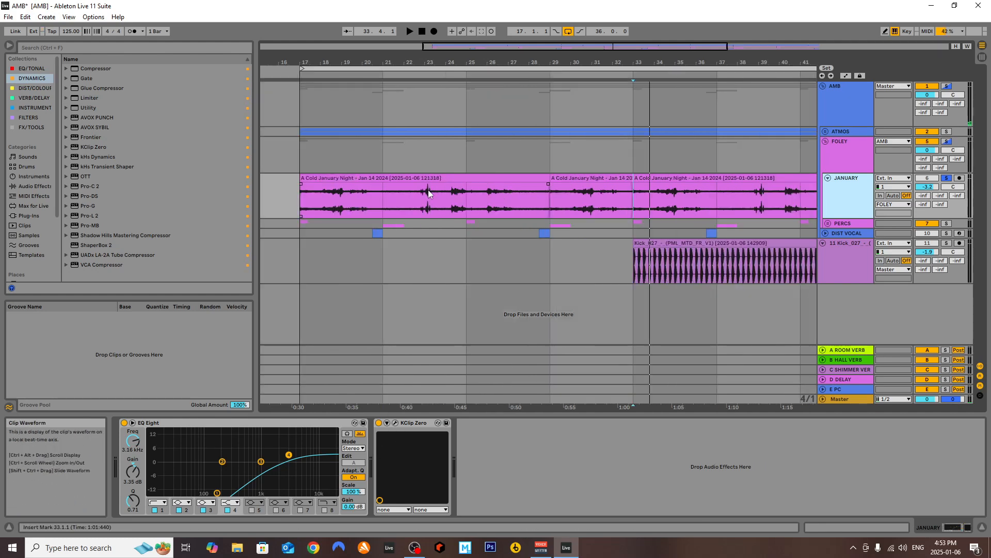
pyautogui.doubleClick(428, 177)
pyautogui.scroll(2, 678, 299)
pyautogui.scroll(2, 672, 298)
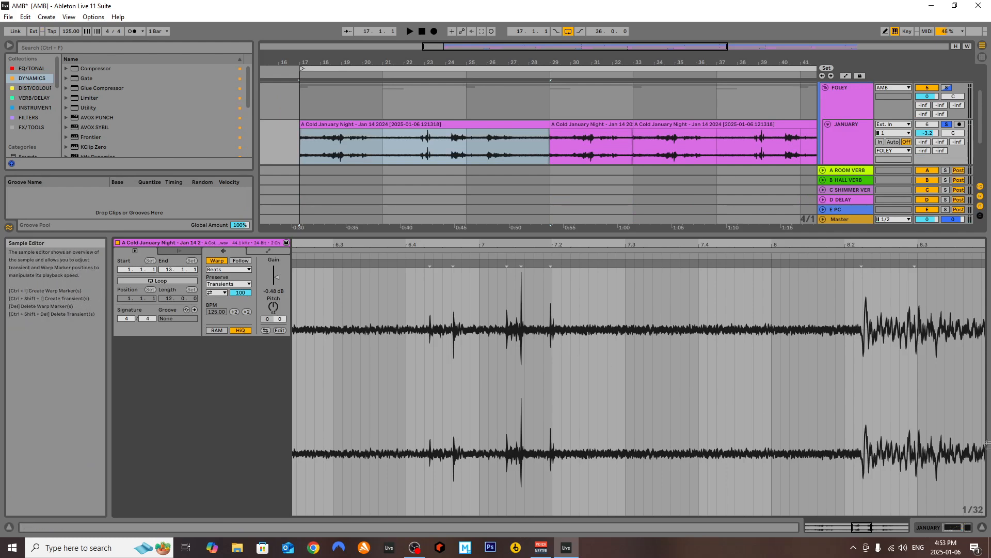
pyautogui.click(983, 527)
# Turn the fixed grid off and place the insert marker just before the JANUARY clip's transient near bar 23
pyautogui.rightClick(411, 210)
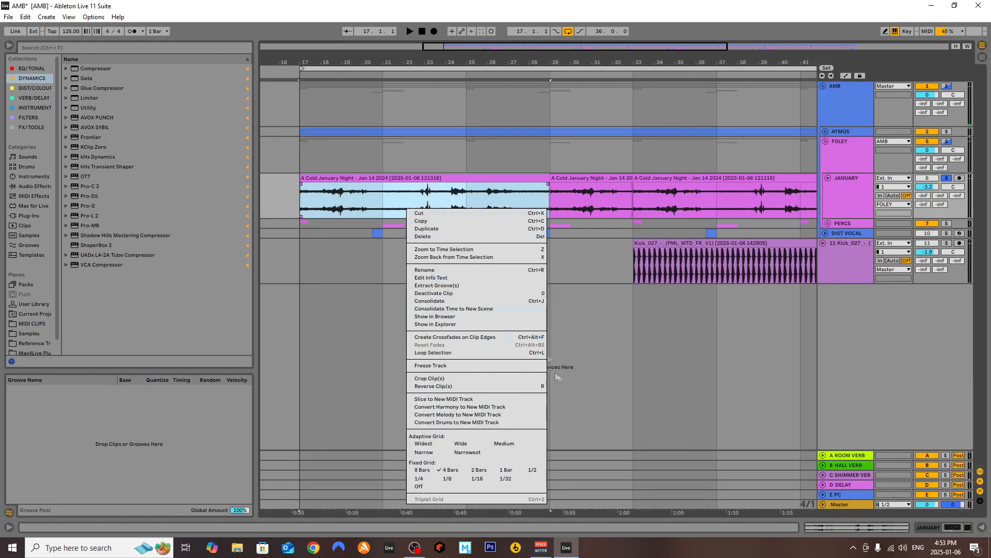
pyautogui.click(436, 488)
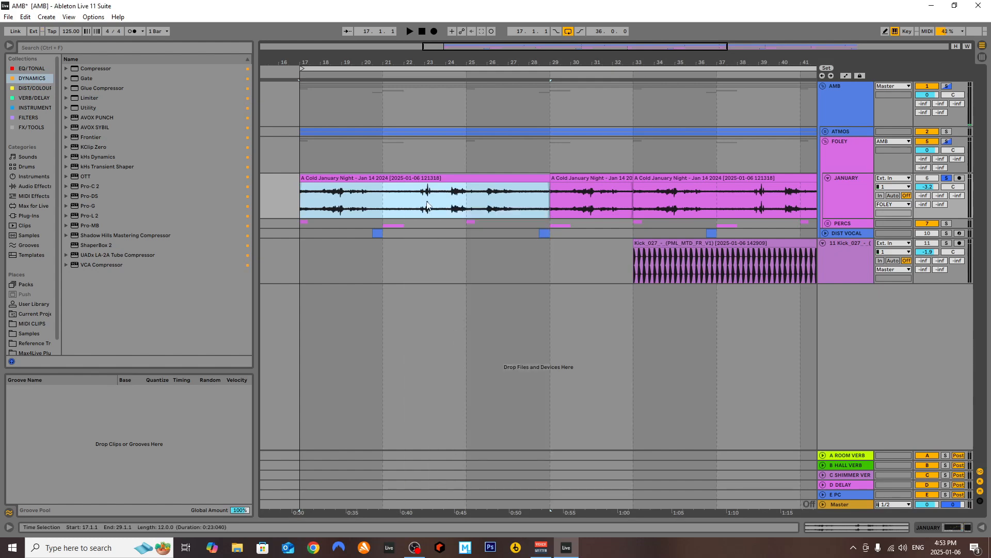
pyautogui.click(427, 202)
pyautogui.scroll(4, 400, 207)
pyautogui.click(446, 202)
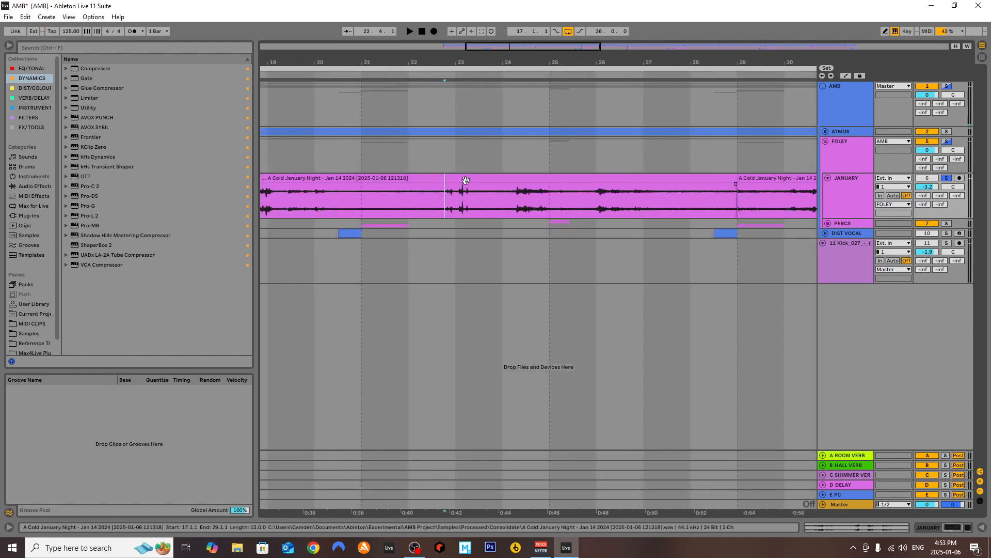
# Show the JANUARY track's devices and watch KClip Zero in its plug-in window while playing from just before bar 23
pyautogui.doubleClick(862, 195)
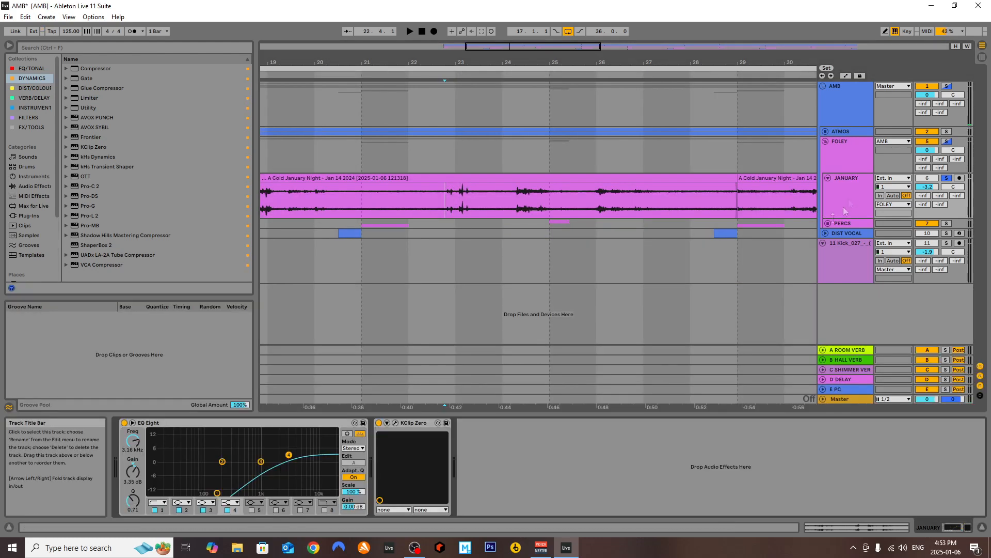
pyautogui.click(396, 422)
pyautogui.press('space')
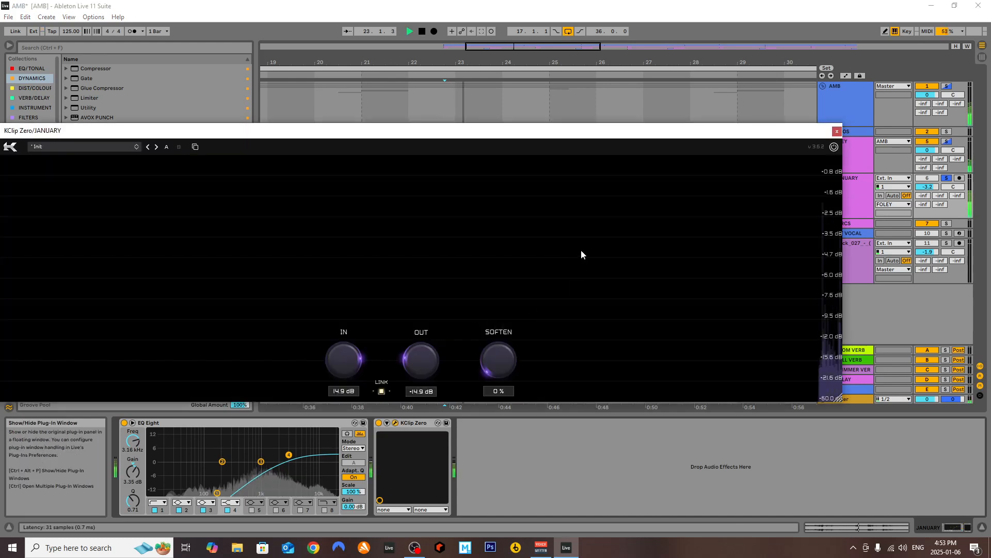
pyautogui.click(837, 131)
# Replay the JANUARY clip from bar 23 with the KClip Zero window open, and close the window
pyautogui.click(469, 201)
pyautogui.press('space')
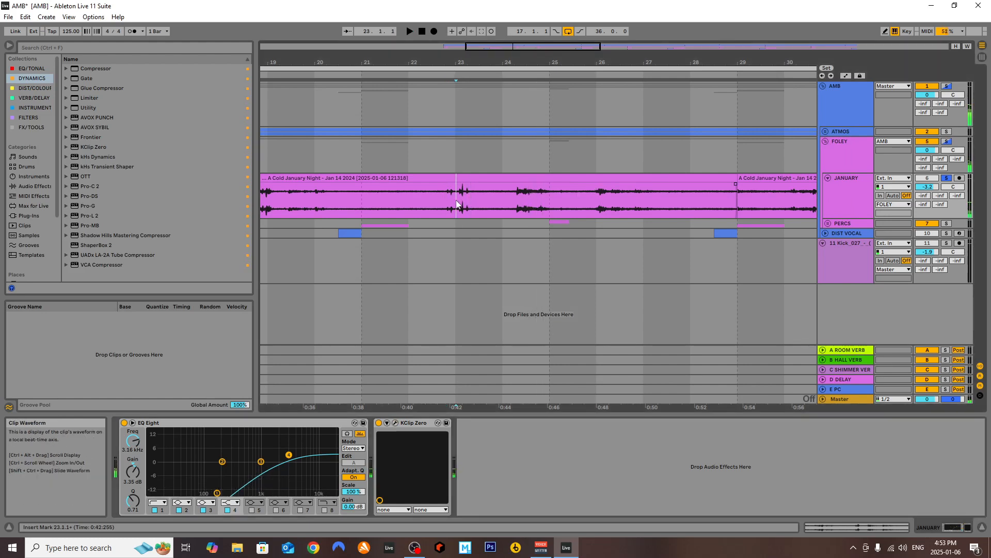
pyautogui.press('space')
pyautogui.click(395, 422)
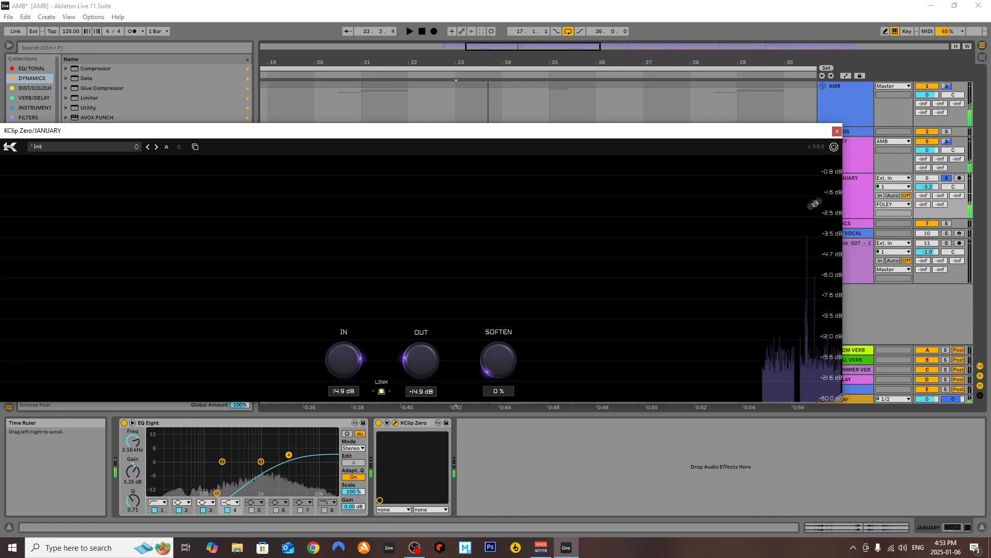
pyautogui.press('space')
pyautogui.click(837, 131)
pyautogui.scroll(-5, 518, 213)
pyautogui.scroll(3, 515, 212)
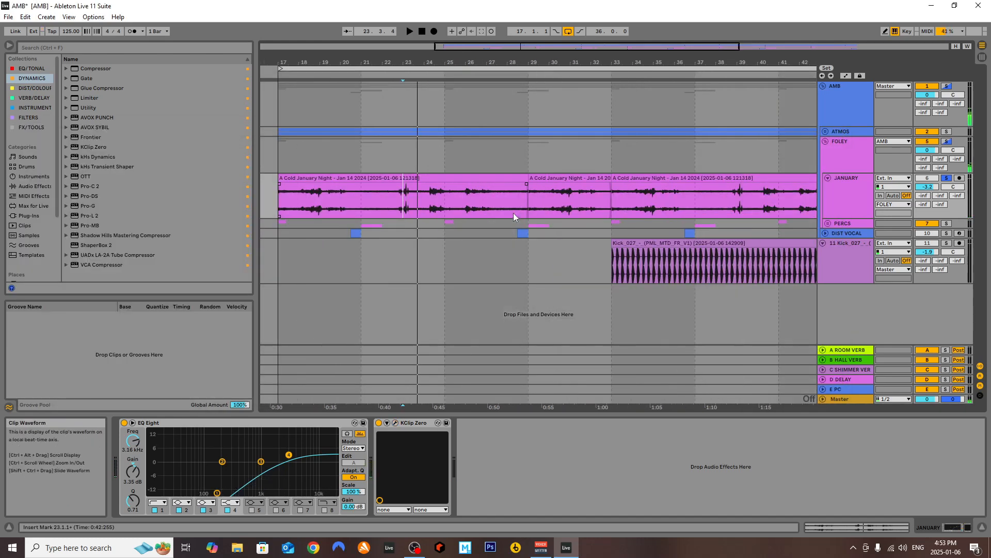
# Play the JANUARY track from just after bar 22 to watch KClip Zero clip the transients, and close its window
pyautogui.click(388, 193)
pyautogui.press('space')
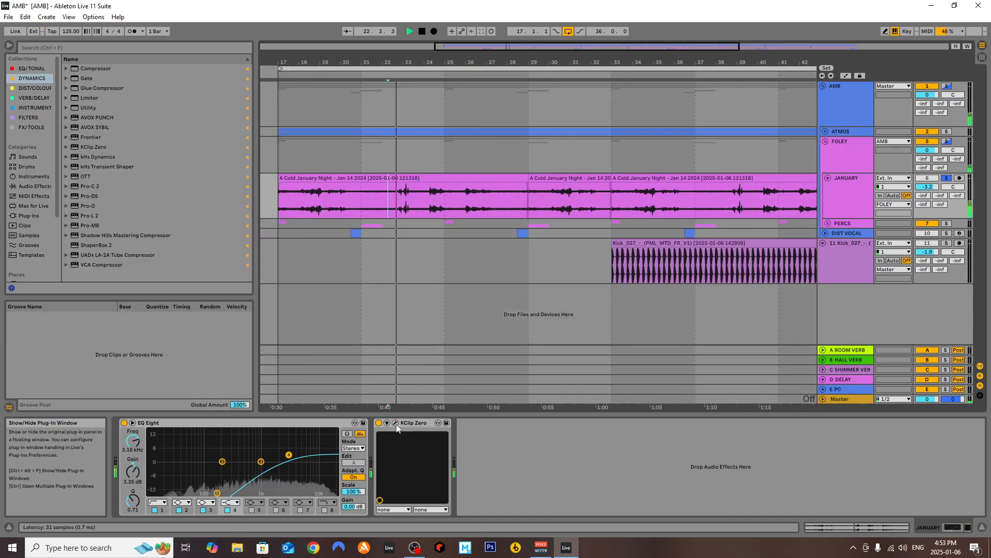
pyautogui.click(395, 422)
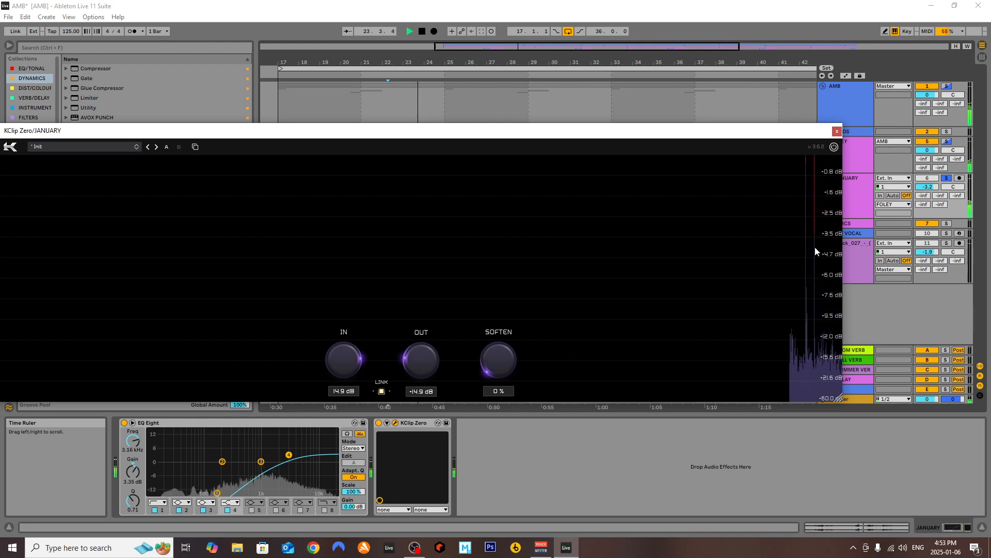
pyautogui.press('space')
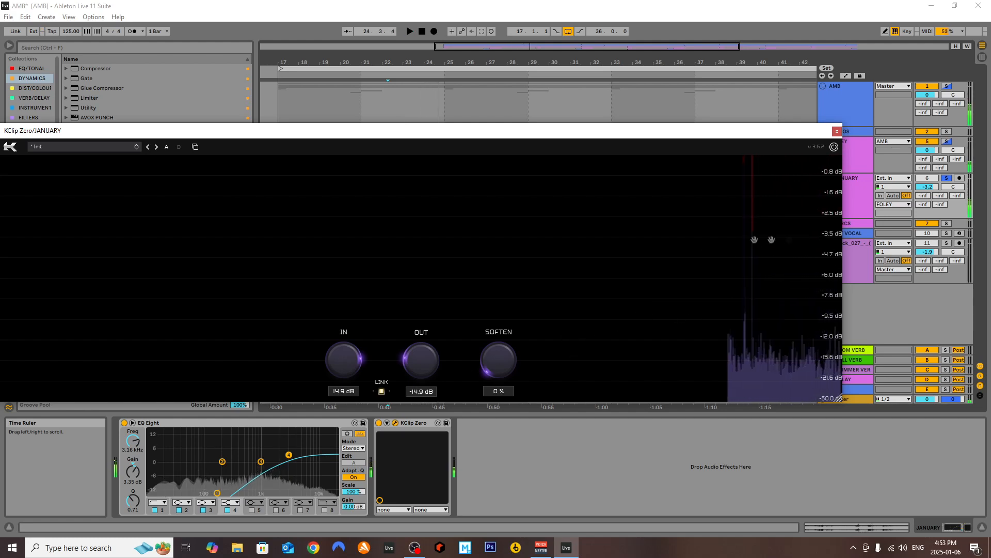
pyautogui.click(837, 131)
# Mark the transient near bar 23 in the JANUARY clip and select the FOLEY group to show its devices
pyautogui.click(407, 194)
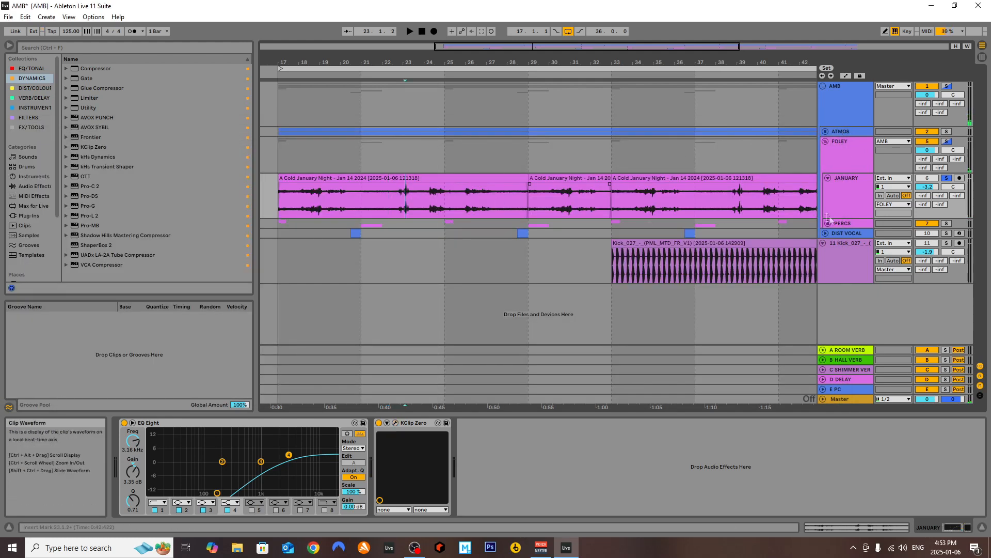
pyautogui.click(846, 161)
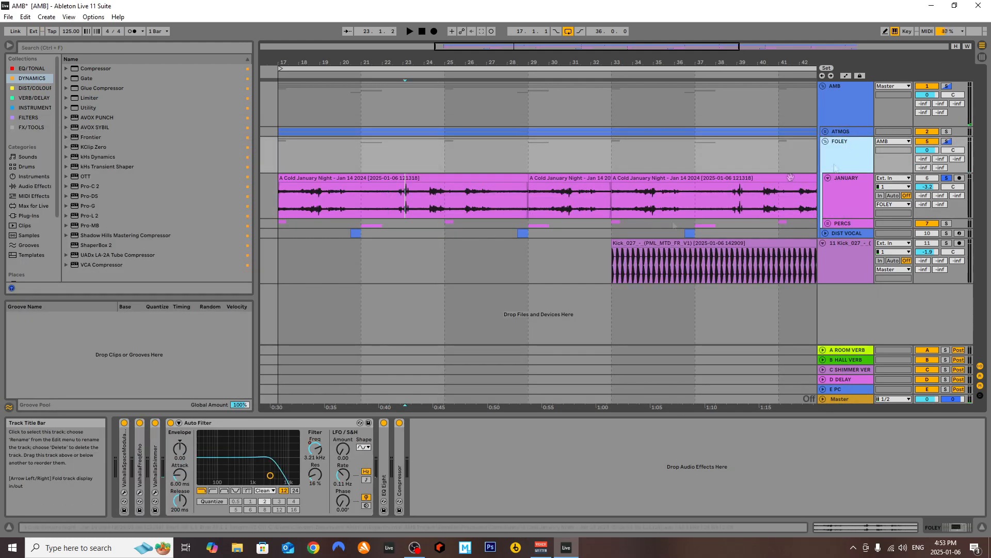
# Show the FOLEY group's devices, inspect ValhallaSpaceModulator in its plug-in window, and close the window
pyautogui.click(845, 196)
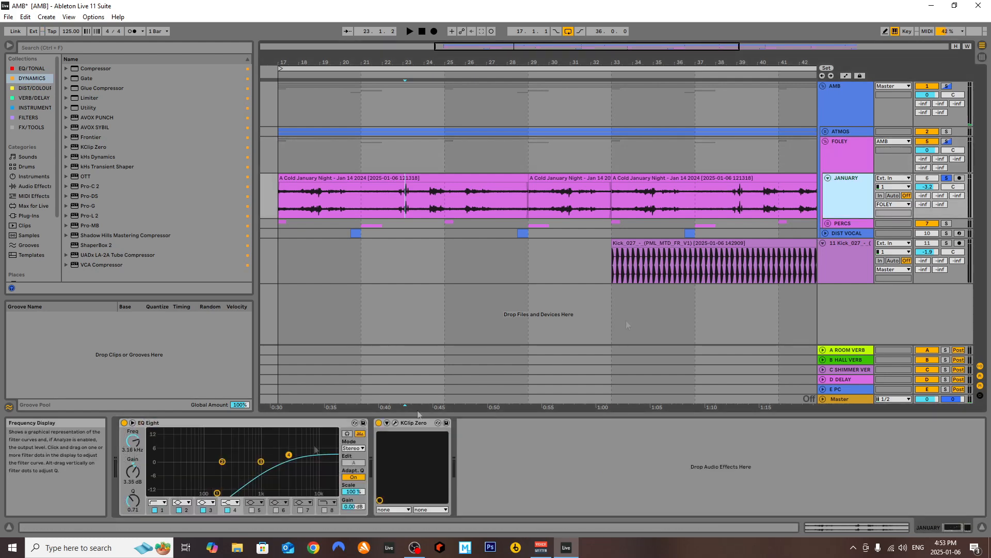
pyautogui.click(852, 162)
pyautogui.doubleClick(125, 453)
pyautogui.click(140, 422)
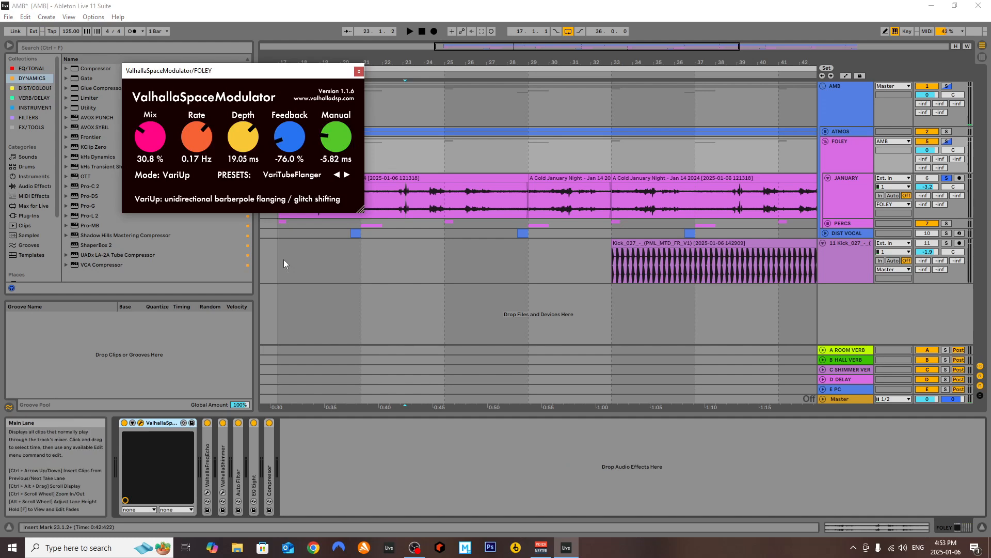
pyautogui.click(359, 70)
# Examine ValhallaFreqEcho and ValhallaShimmer on the FOLEY group in their plug-in windows and close both windows
pyautogui.click(209, 461)
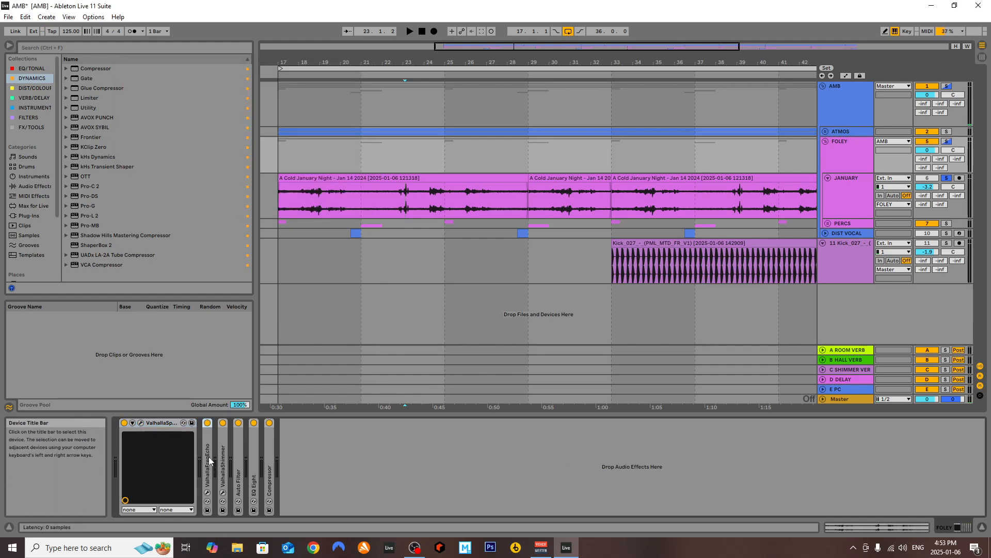
pyautogui.doubleClick(209, 461)
pyautogui.click(224, 422)
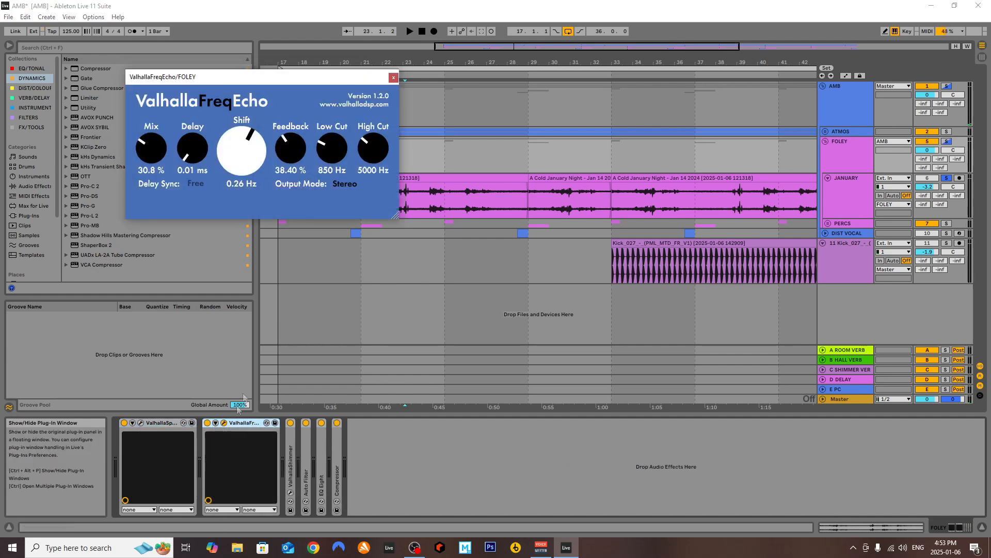
pyautogui.doubleClick(290, 461)
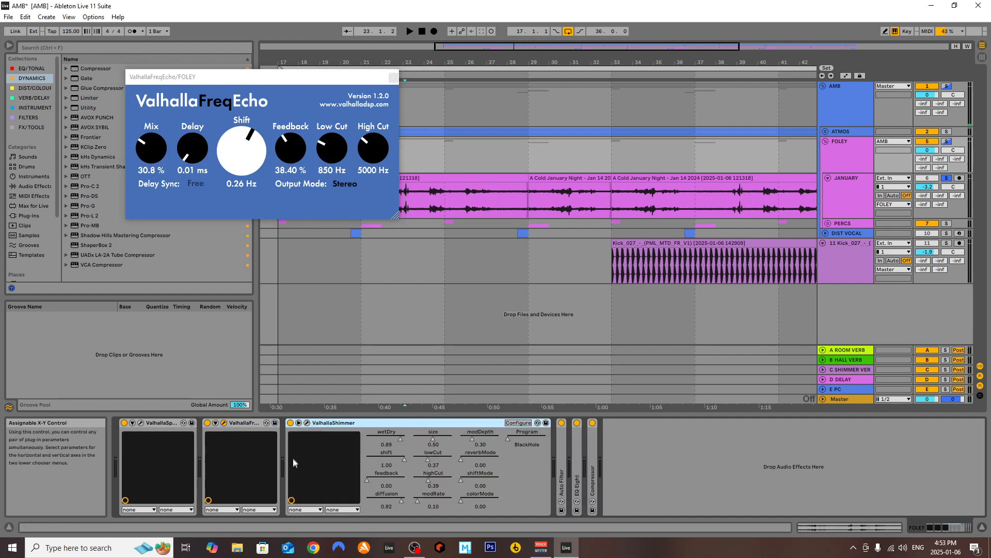
pyautogui.click(307, 423)
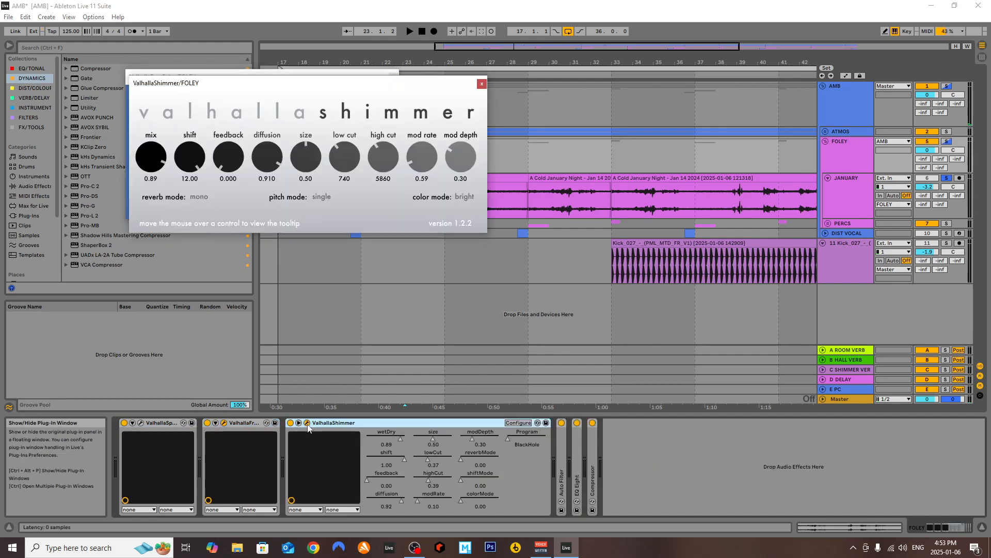
pyautogui.click(482, 84)
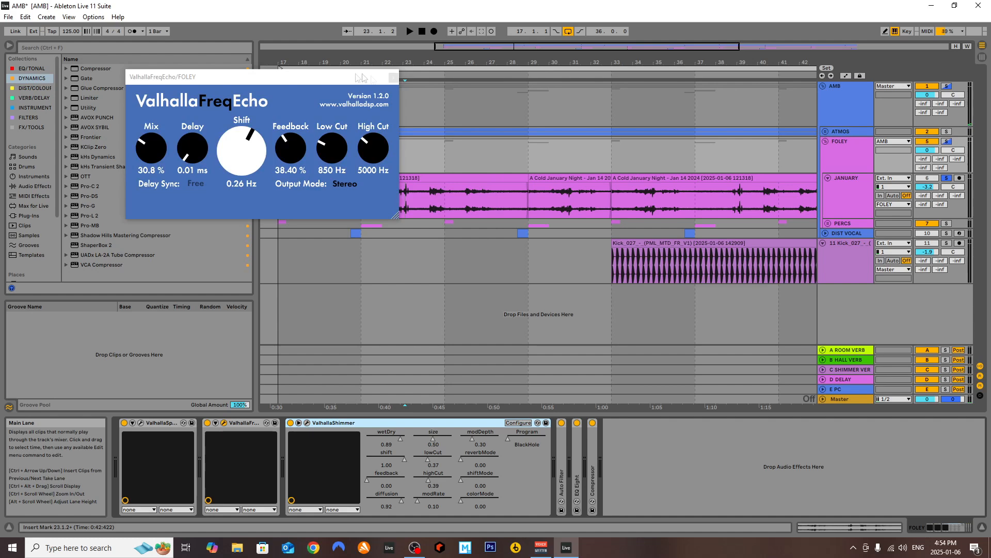
pyautogui.click(394, 76)
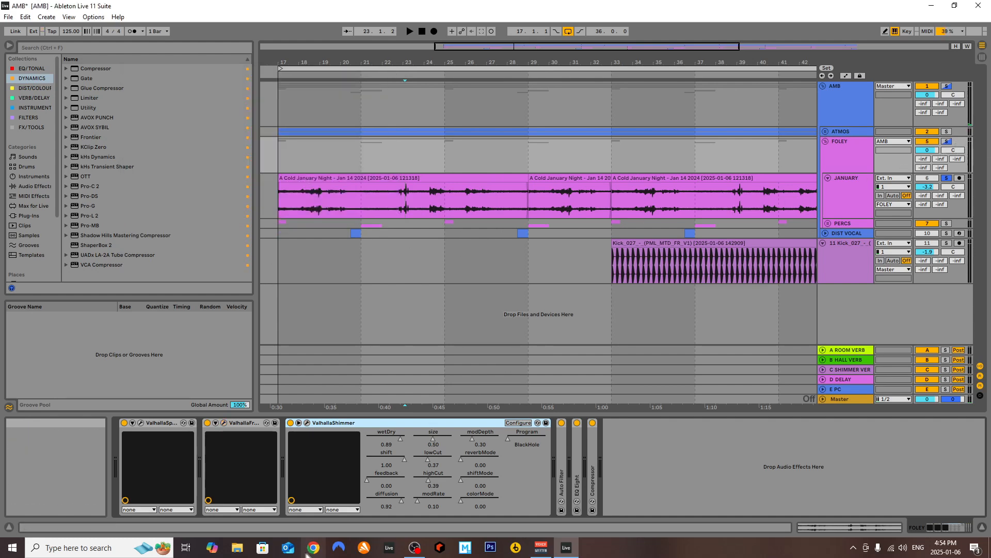
# Collapse the Valhalla devices, examine the FOLEY group's EQ Eight curve, and expand the Compressor's sidechain settings
pyautogui.doubleClick(163, 423)
pyautogui.doubleClick(172, 422)
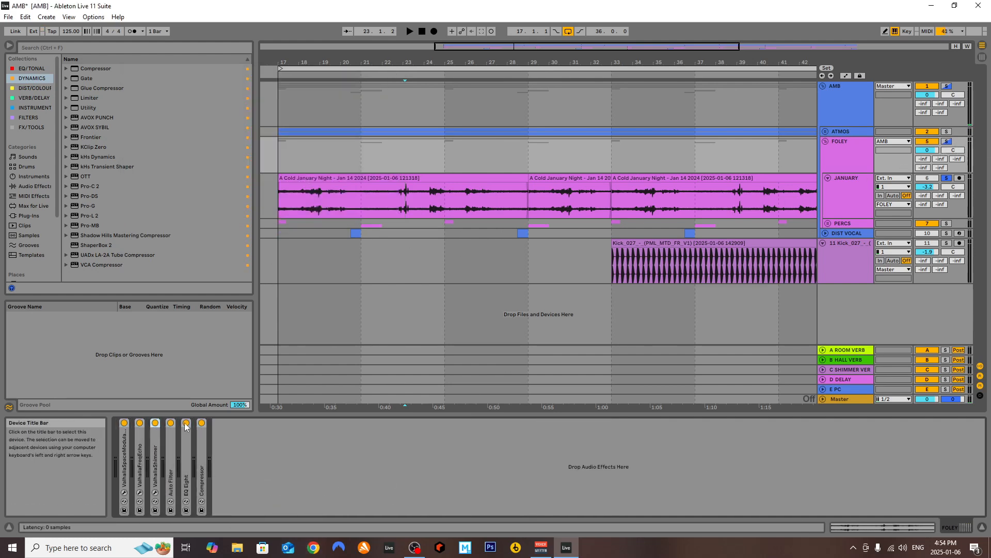
pyautogui.doubleClick(187, 448)
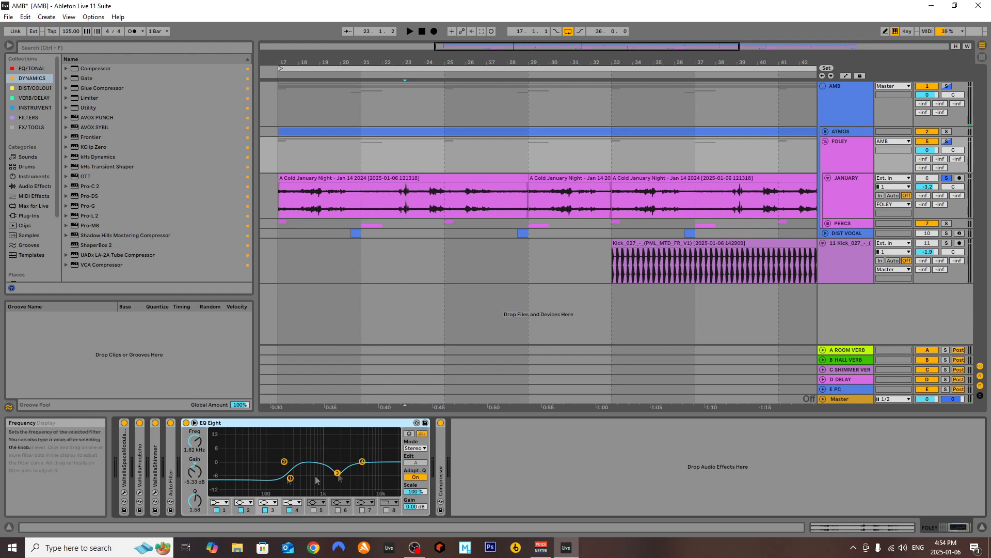
pyautogui.moveTo(243, 424); pyautogui.dragTo(252, 428)
pyautogui.doubleClick(252, 427)
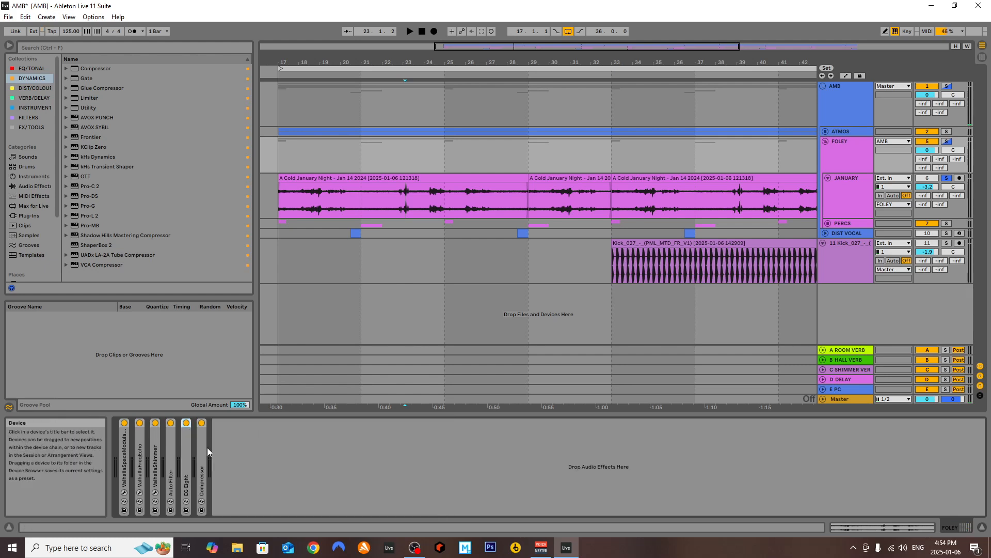
pyautogui.doubleClick(200, 450)
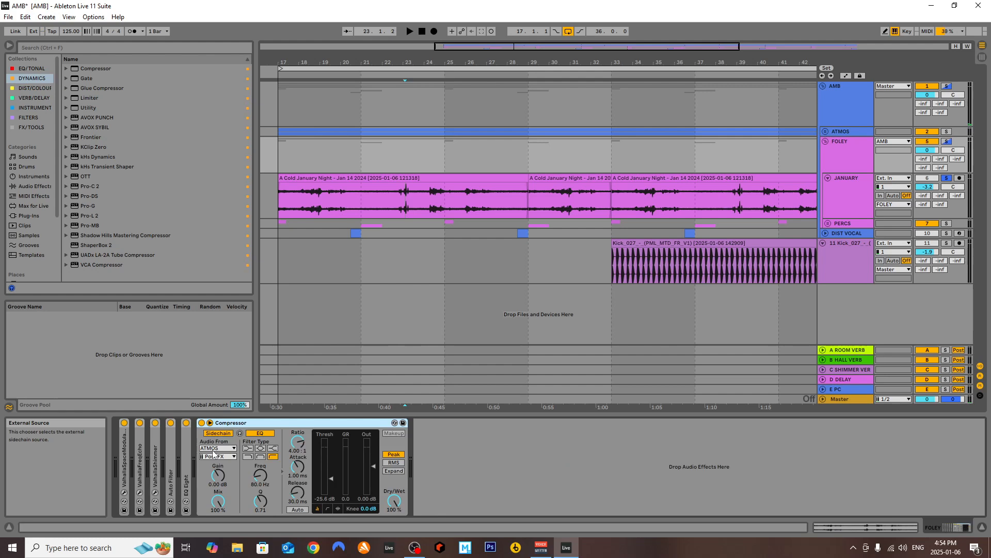
# Show the ATMOS group's device chain as the Compressor's sidechain source, and return to the FOLEY group's devices
pyautogui.click(847, 131)
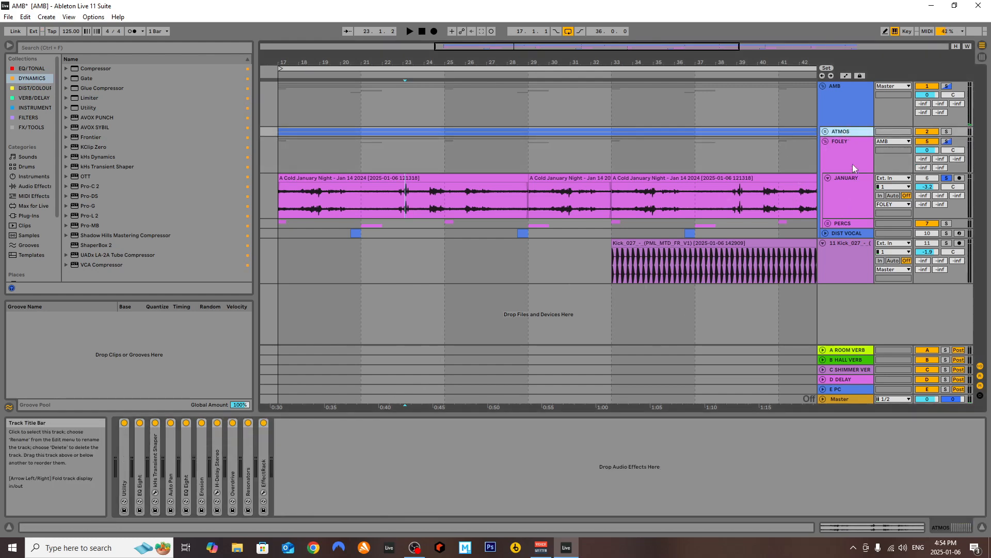
pyautogui.click(853, 167)
pyautogui.click(849, 188)
pyautogui.click(853, 160)
# Unfold the ATMOS group to show its tracks and set the arrangement grid to 2/1
pyautogui.click(825, 131)
pyautogui.click(289, 194)
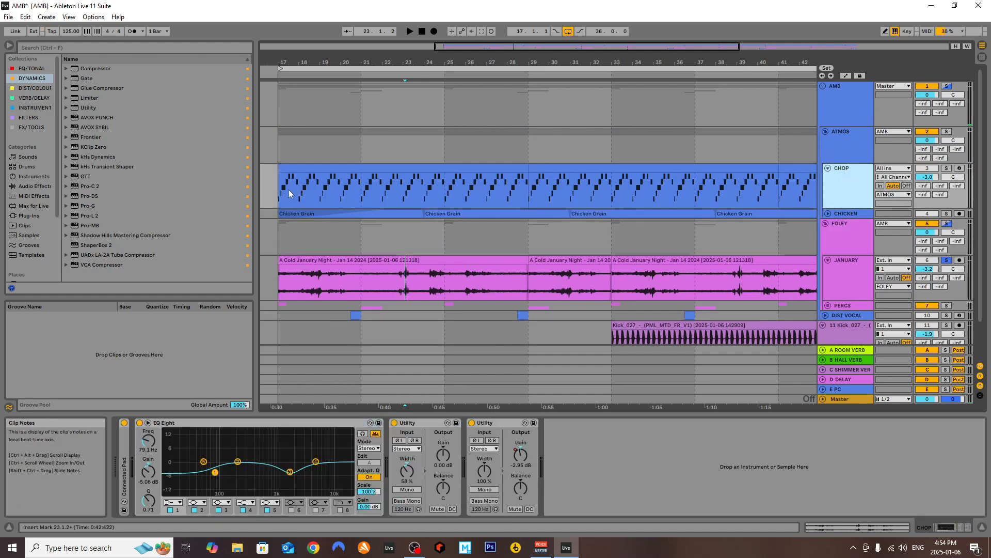
pyautogui.scroll(-5, 312, 184)
pyautogui.rightClick(616, 190)
pyautogui.click(683, 302)
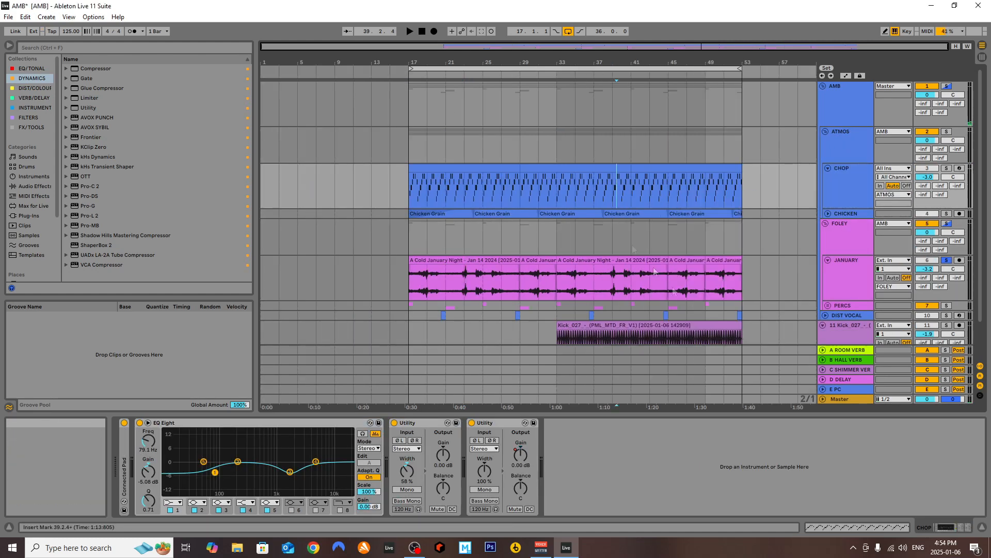
# Unsolo JANUARY and play the full mix from bar 33, bypassing and re-enabling the FOLEY Compressor to compare the sidechain ducking
pyautogui.click(562, 180)
pyautogui.press('space')
pyautogui.click(947, 260)
pyautogui.press('space')
pyautogui.click(859, 242)
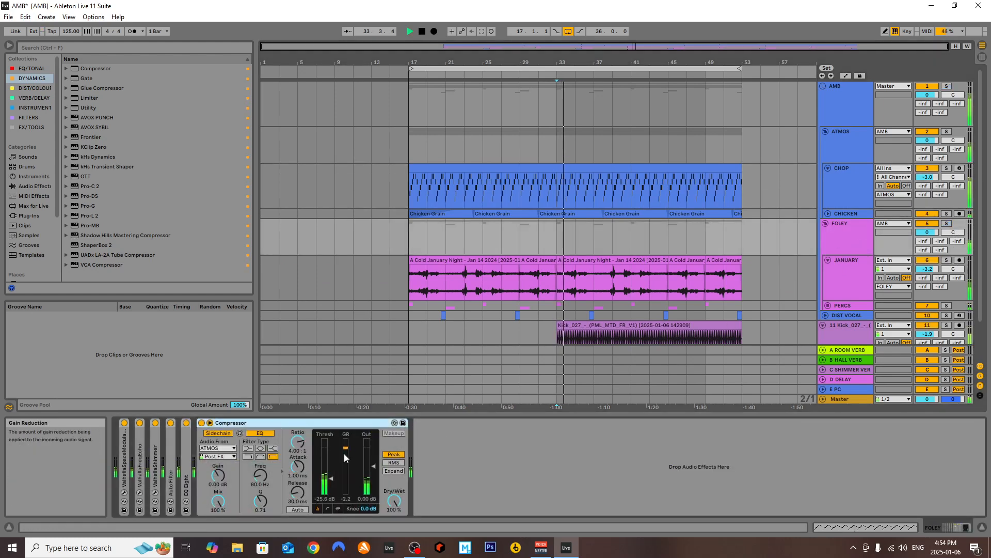
pyautogui.click(201, 423)
pyautogui.click(201, 423)
pyautogui.press('space')
# Collapse the FOLEY Compressor, fold the JANUARY track, and show the CHOP and ATMOS device chains
pyautogui.doubleClick(228, 423)
pyautogui.click(306, 470)
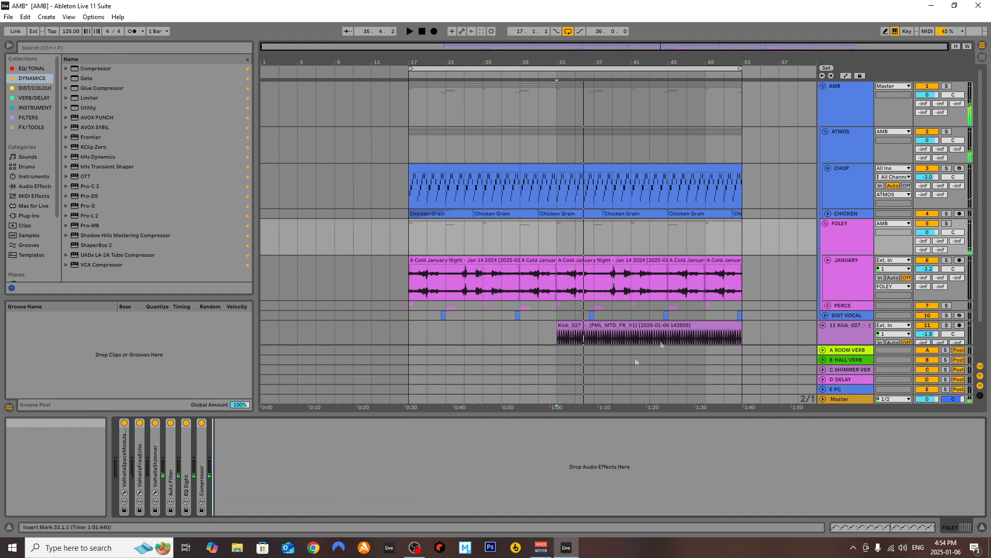
pyautogui.click(841, 227)
pyautogui.click(828, 260)
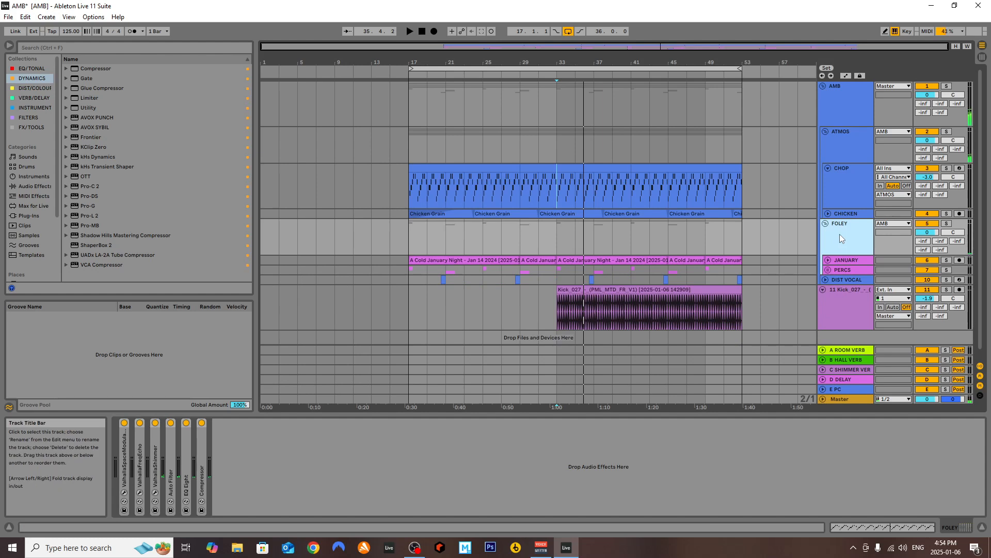
pyautogui.click(846, 193)
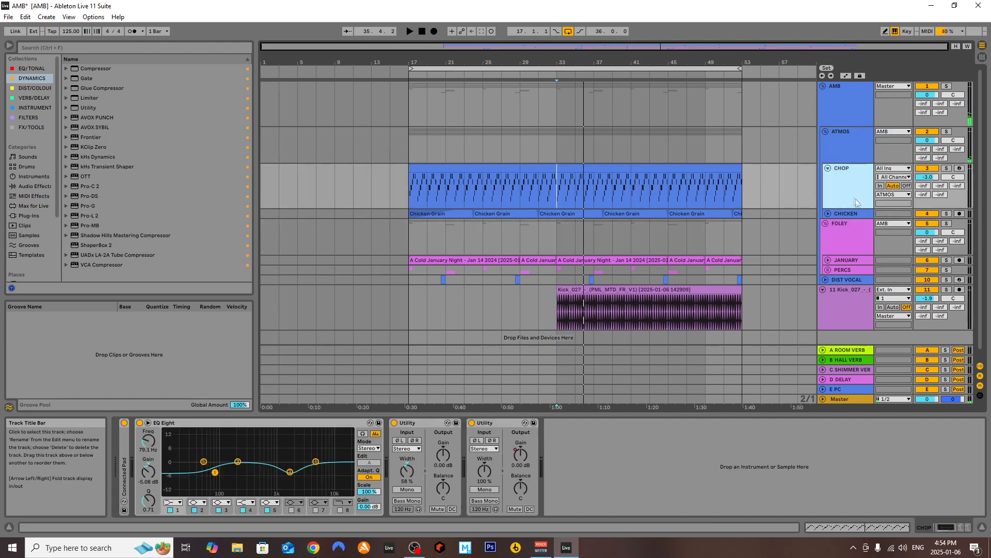
pyautogui.click(849, 155)
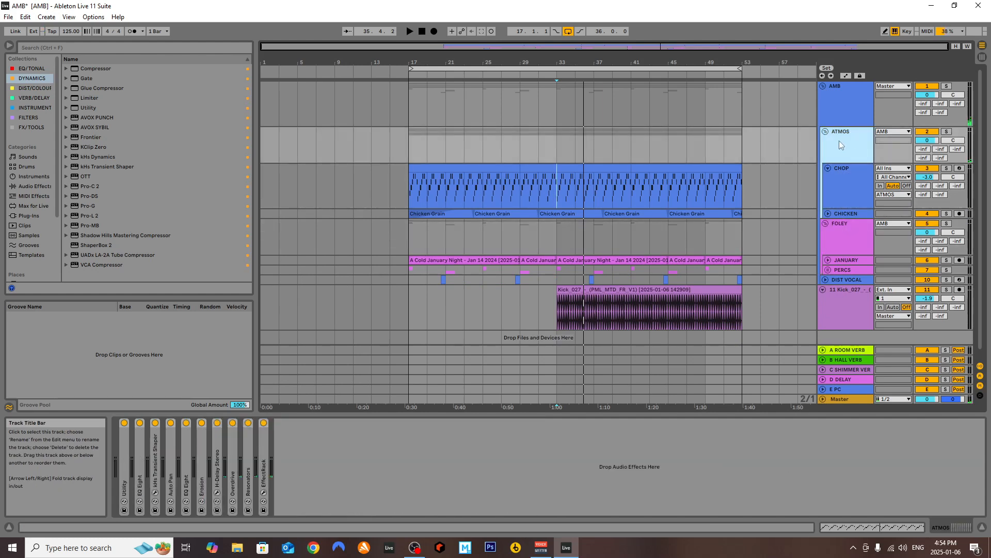
# Unfold the PERCS group and examine the EQ Eight curves on its CLAP and SWEEP tracks
pyautogui.click(834, 270)
pyautogui.click(829, 270)
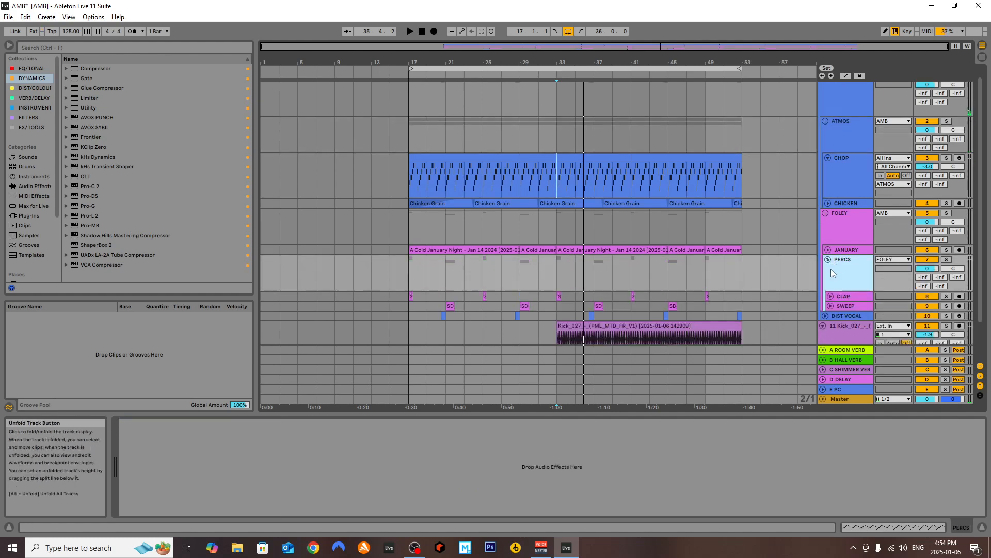
pyautogui.scroll(-2, 834, 266)
pyautogui.click(843, 255)
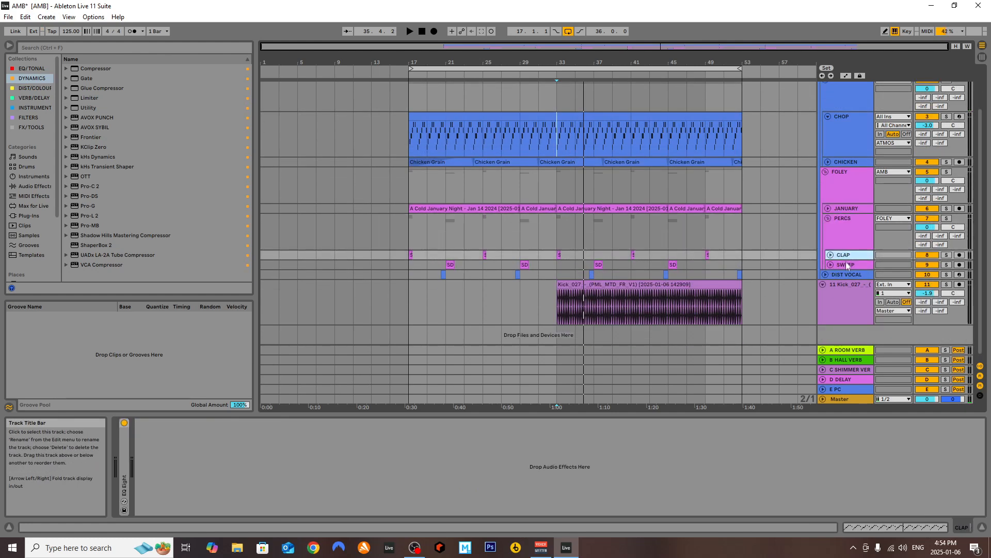
pyautogui.doubleClick(125, 470)
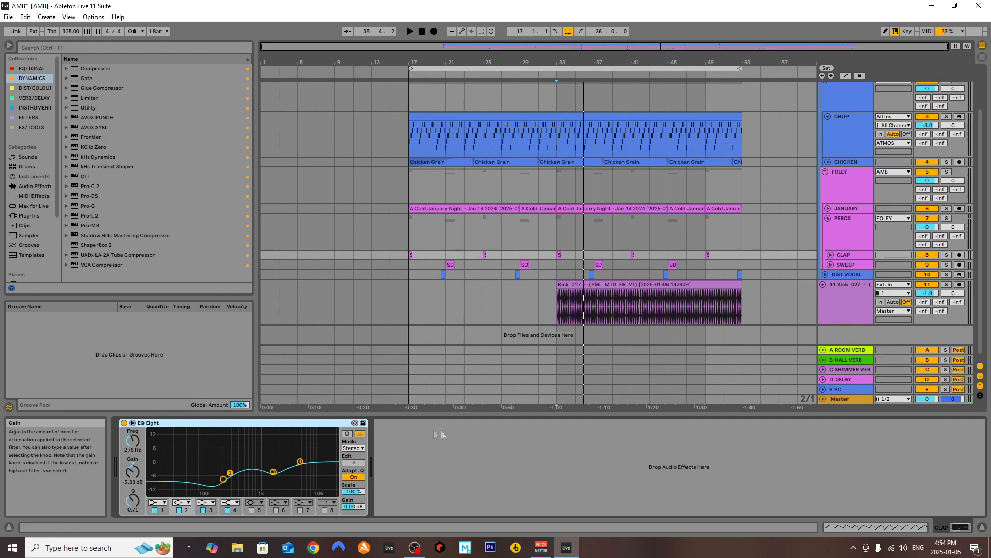
pyautogui.doubleClick(193, 423)
pyautogui.click(843, 265)
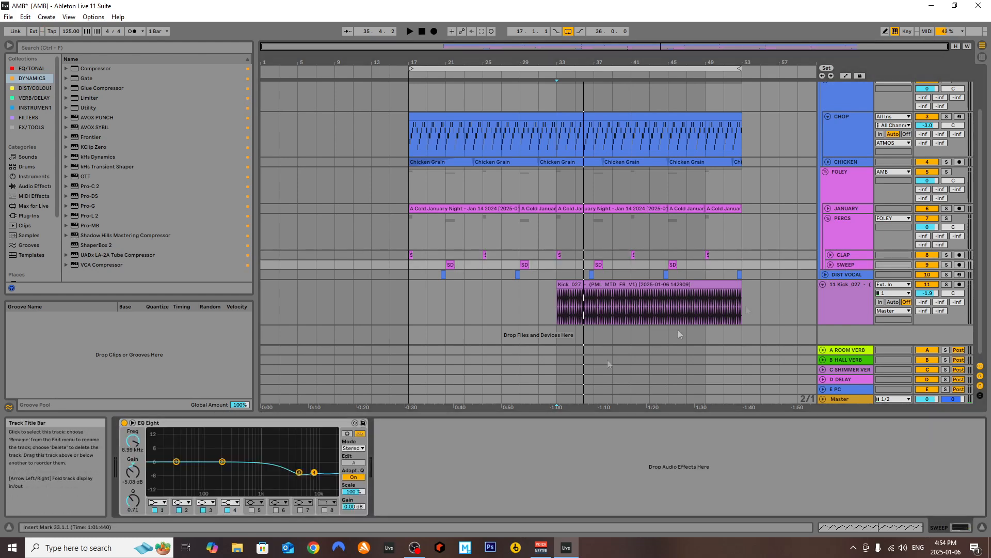
# Solo the PERCS group, play it from bar 25, and look at the FOLEY group's effects chain before returning to PERCS
pyautogui.click(482, 232)
pyautogui.click(947, 219)
pyautogui.press('space')
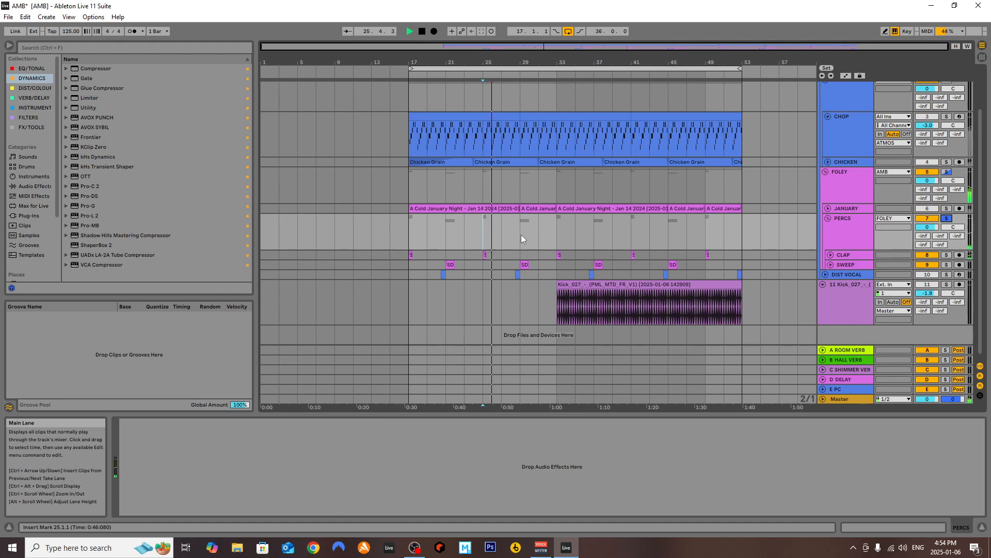
pyautogui.press('space')
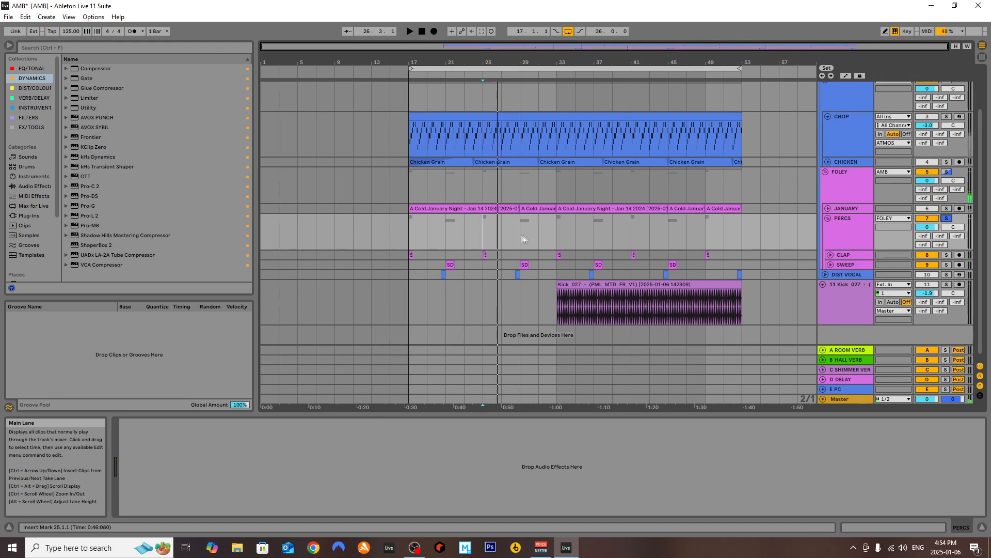
pyautogui.click(860, 177)
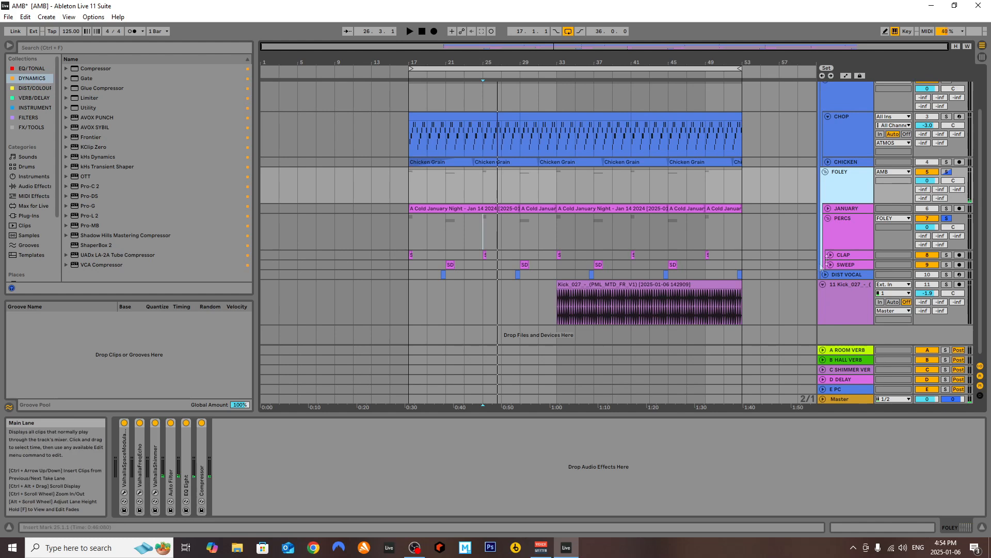
pyautogui.click(834, 230)
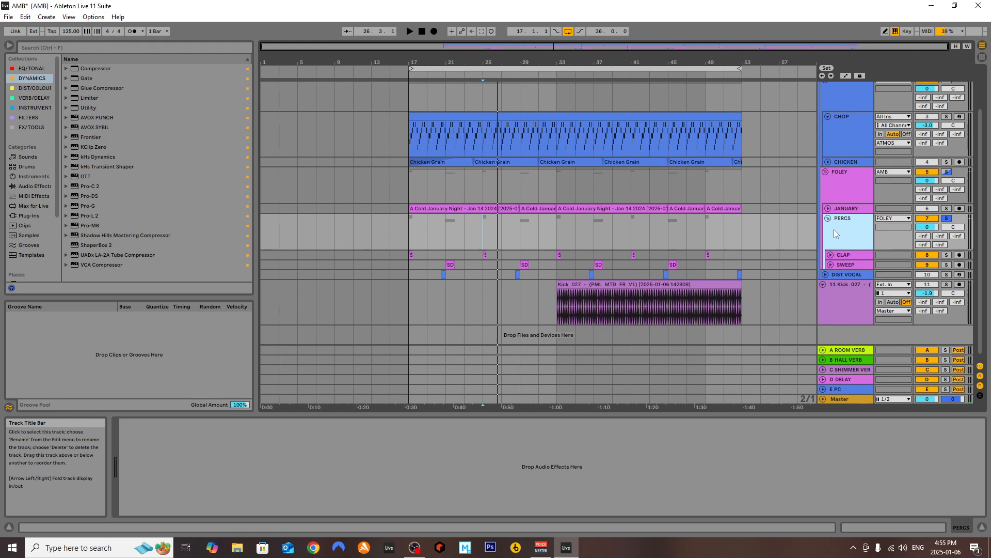
# Select the SWEEP track and play the soloed PERCS group from bar 29
pyautogui.click(843, 263)
pyautogui.click(519, 250)
pyautogui.click(519, 252)
pyautogui.press('space')
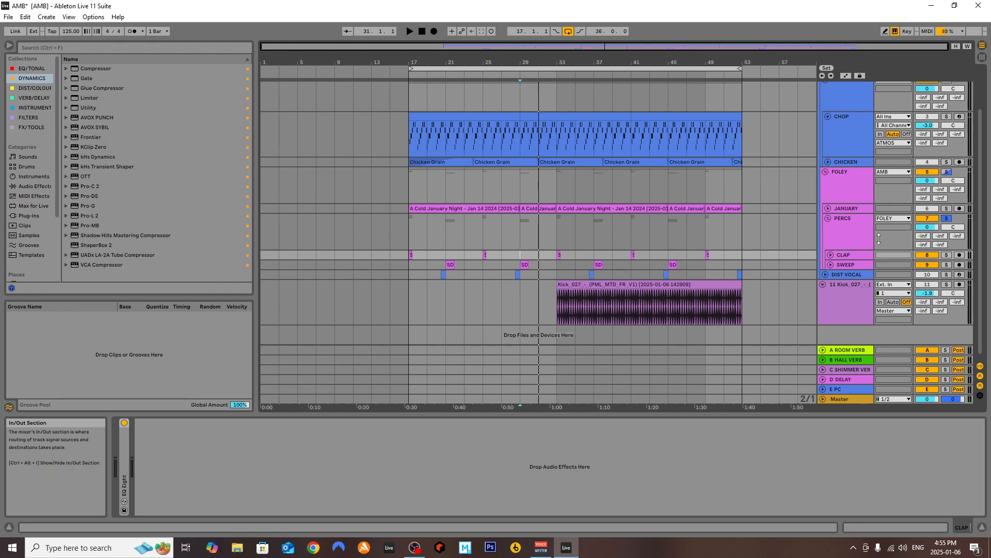
# Fold the PERCS group, turn off its solo, play the full mix from bar 29, and fold the FOLEY group
pyautogui.click(828, 218)
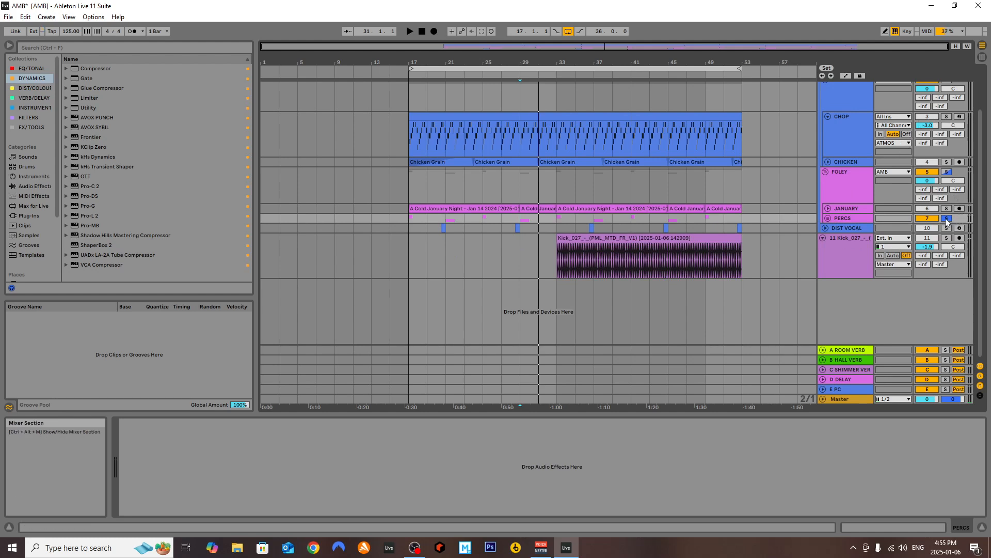
pyautogui.press('space')
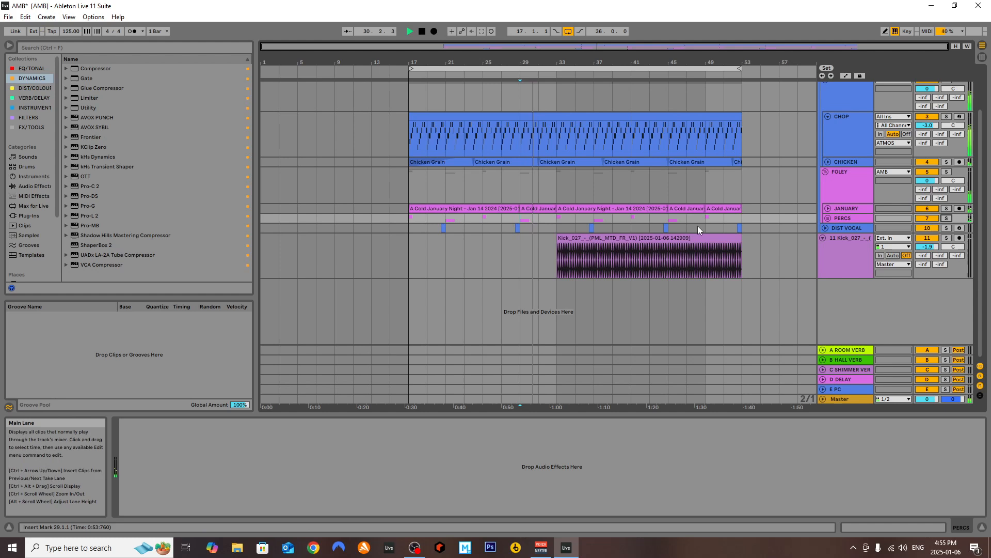
pyautogui.click(833, 178)
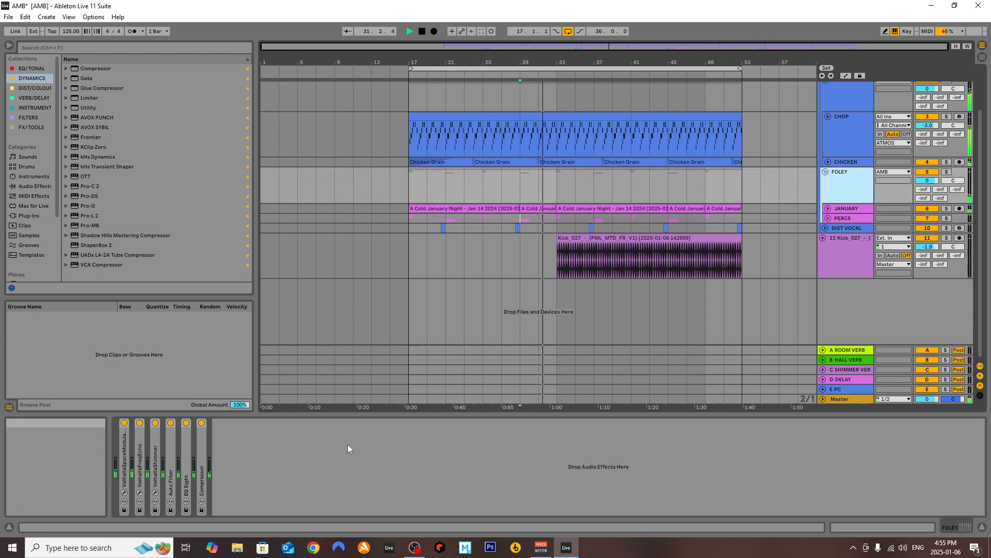
pyautogui.click(825, 171)
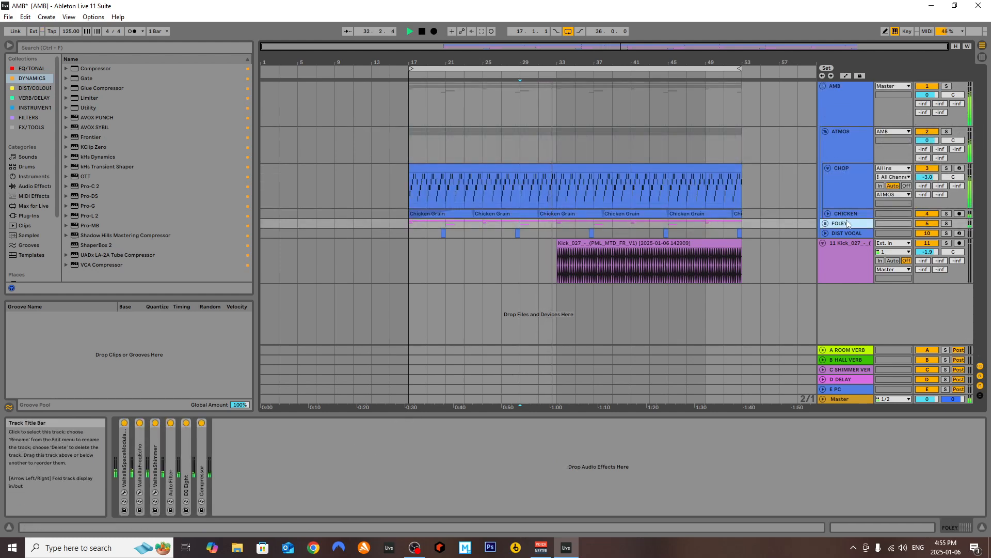
# Stop playback, fold the CHOP track, and unfold the DIST VOCAL track to show its clips
pyautogui.click(853, 196)
pyautogui.click(828, 168)
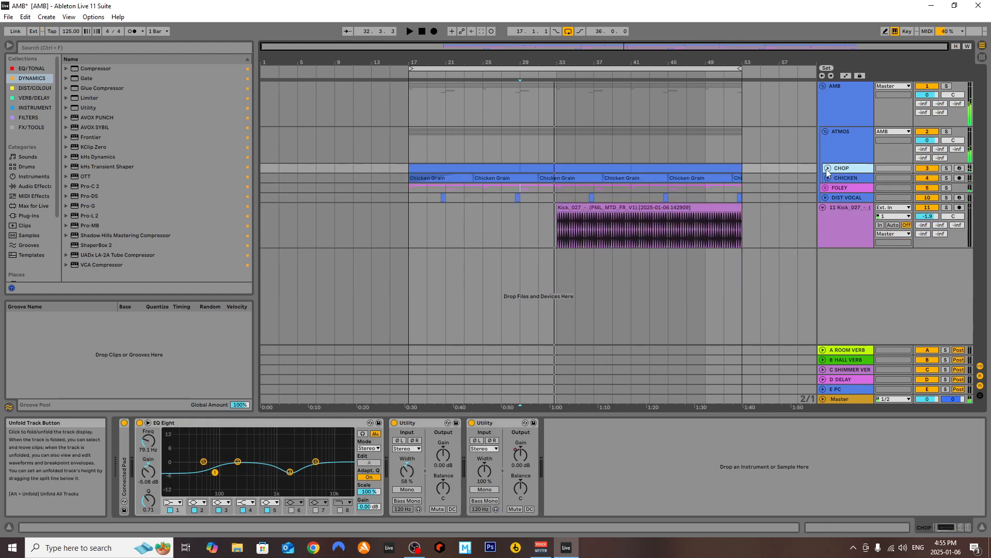
pyautogui.click(839, 188)
pyautogui.click(825, 197)
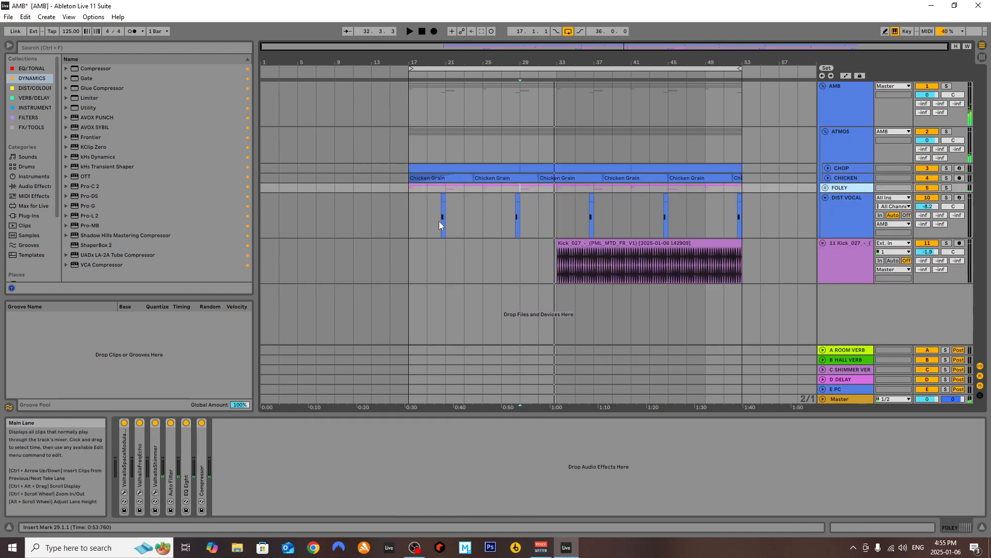
# Open the DIST VOCAL track's Bloom Vocal Aether plug-in window, close it after viewing, and expand the Saturator
pyautogui.scroll(3, 439, 221)
pyautogui.click(863, 230)
pyautogui.doubleClick(126, 444)
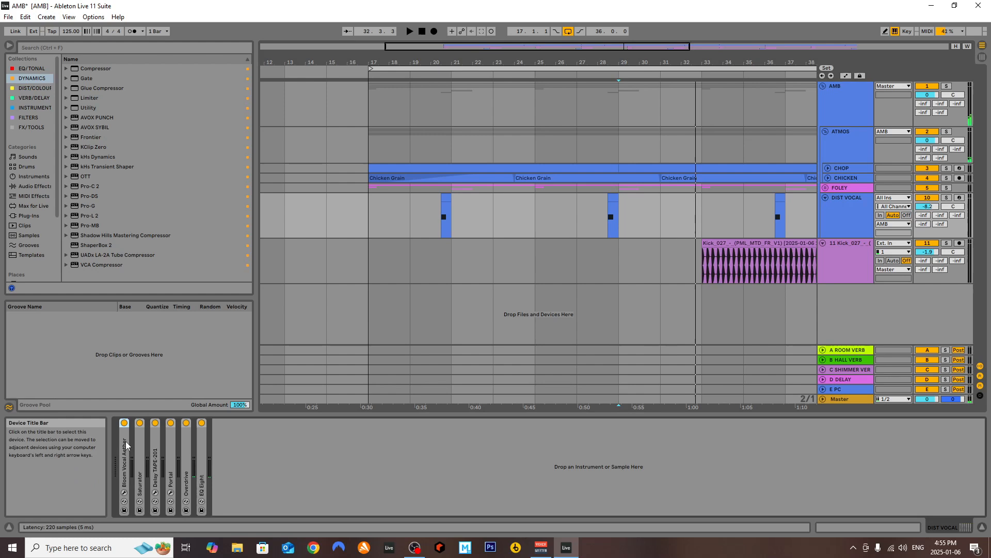
pyautogui.click(141, 424)
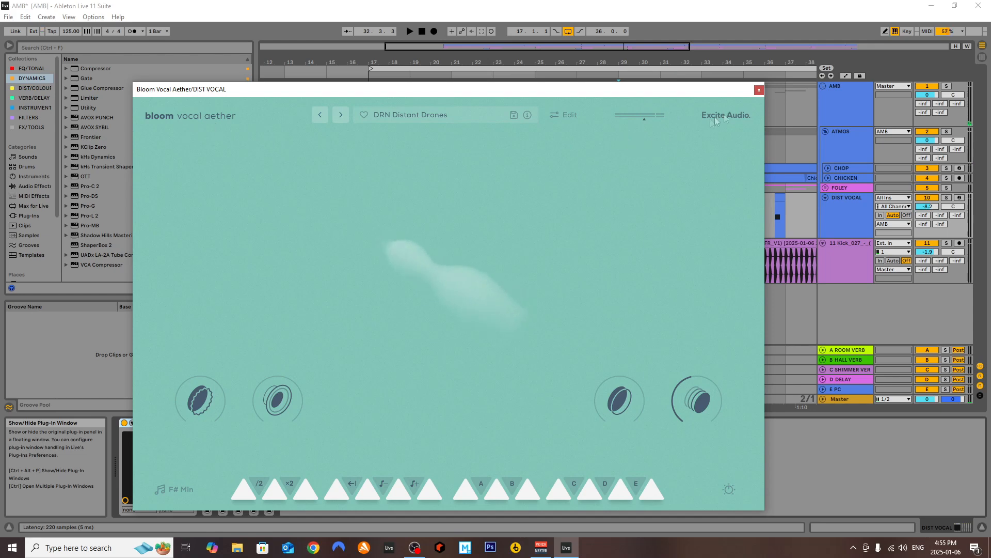
pyautogui.click(759, 90)
pyautogui.doubleClick(208, 471)
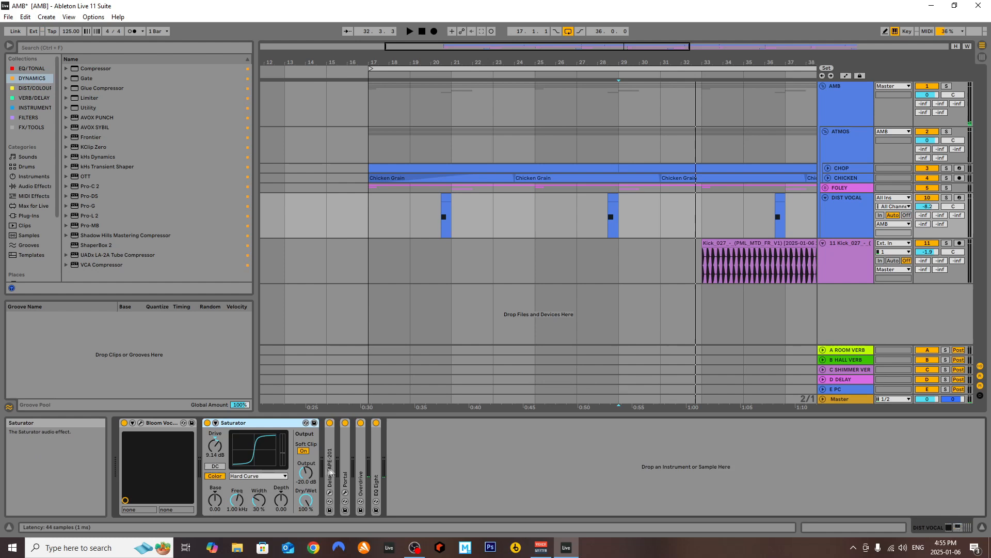
# Set the arrangement grid to 1 Bar and play the first DIST VOCAL clip from bar 20.3
pyautogui.rightClick(438, 218)
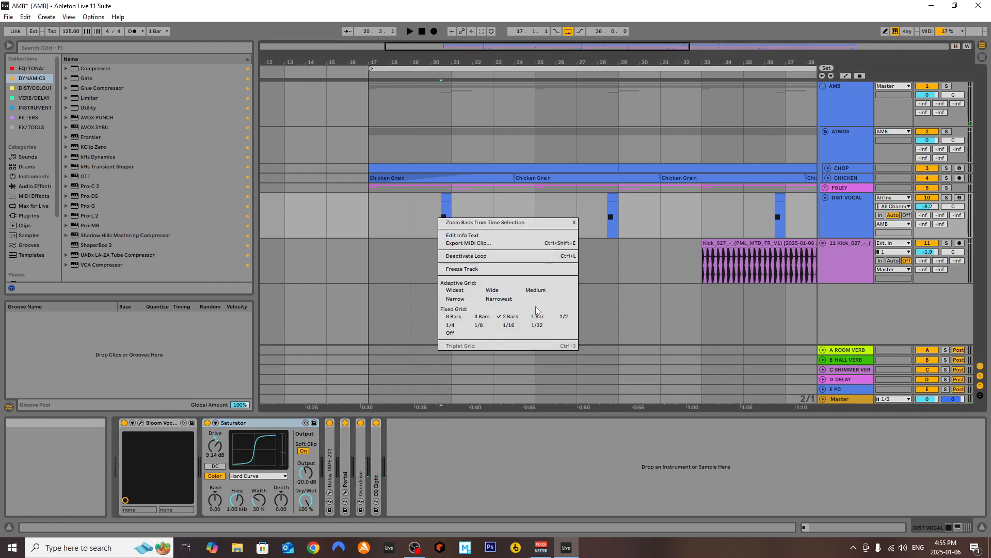
pyautogui.click(537, 317)
pyautogui.press('space')
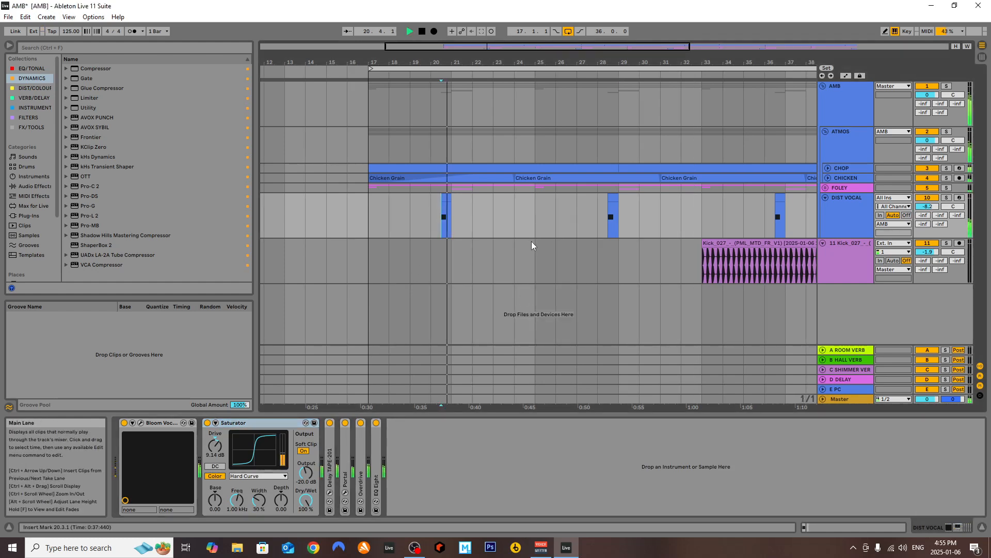
pyautogui.press('space')
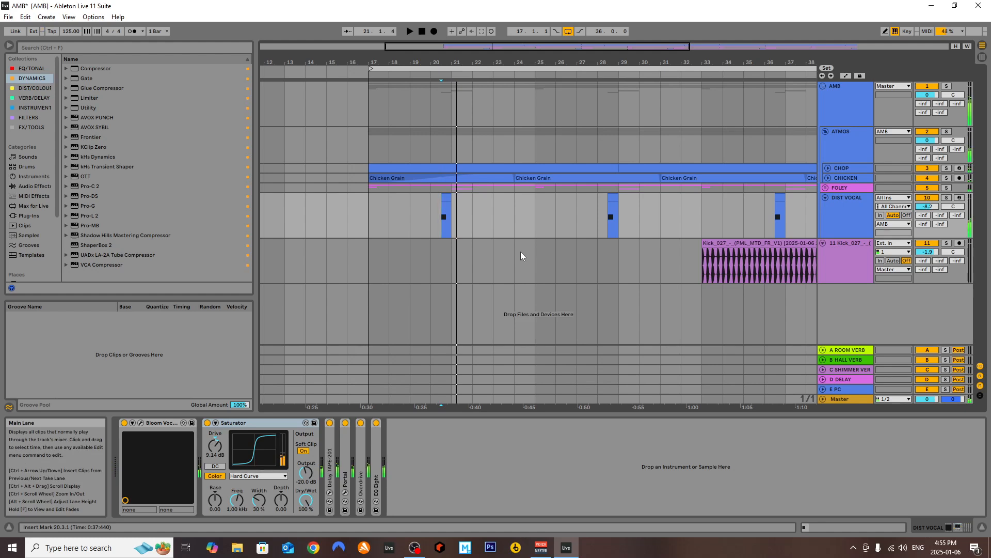
# Collapse the Saturator and Bloom Vocal Aether devices, then view the Delay TAPE-201 device and collapse it
pyautogui.doubleClick(235, 423)
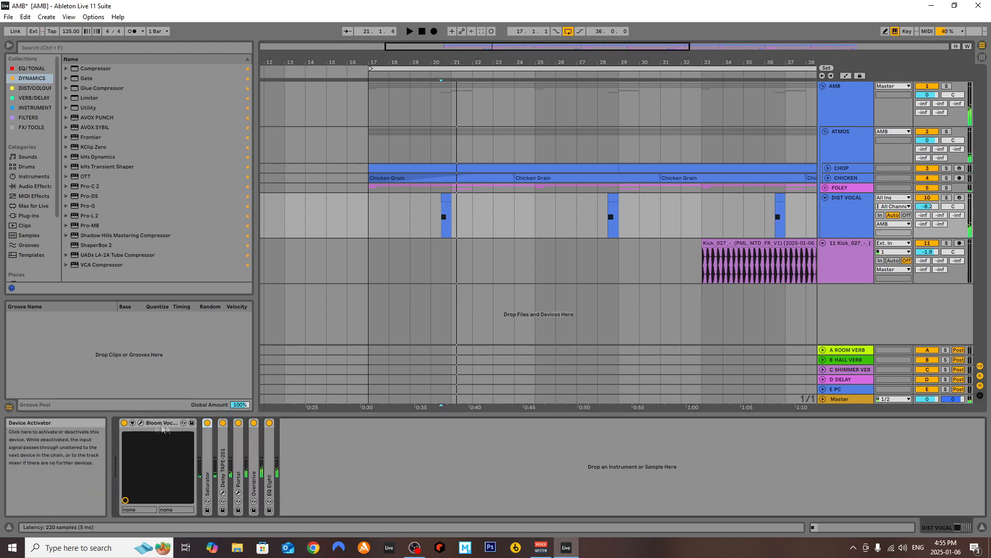
pyautogui.doubleClick(153, 422)
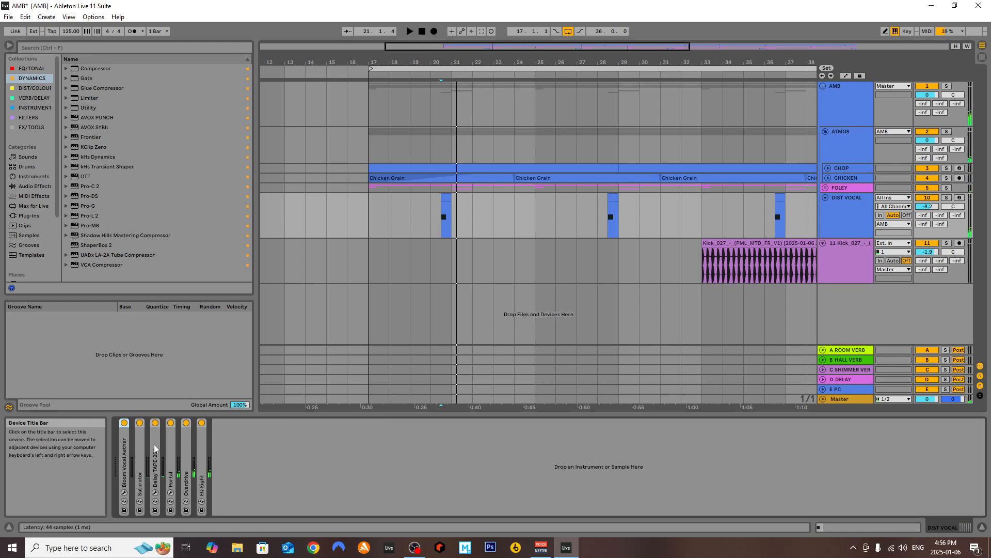
pyautogui.doubleClick(157, 437)
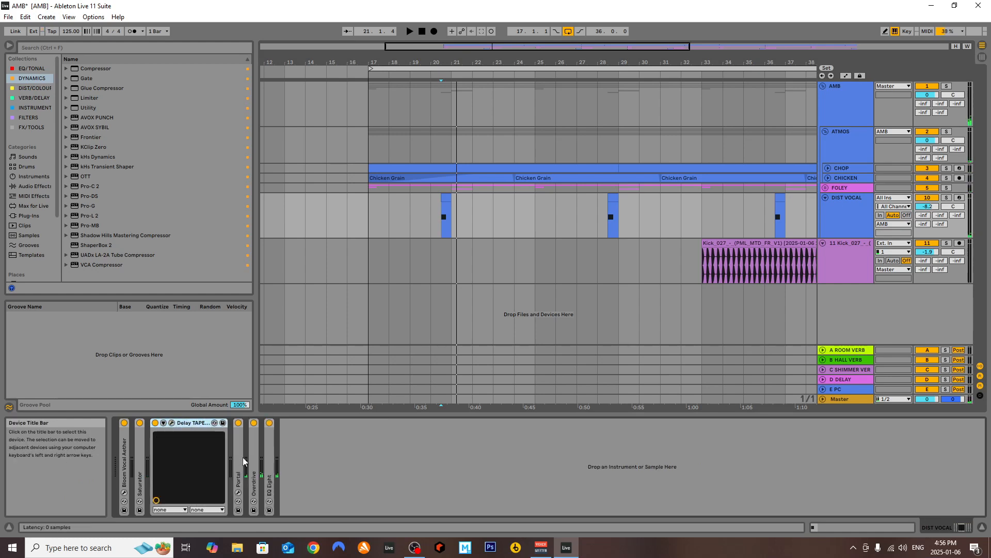
pyautogui.doubleClick(187, 425)
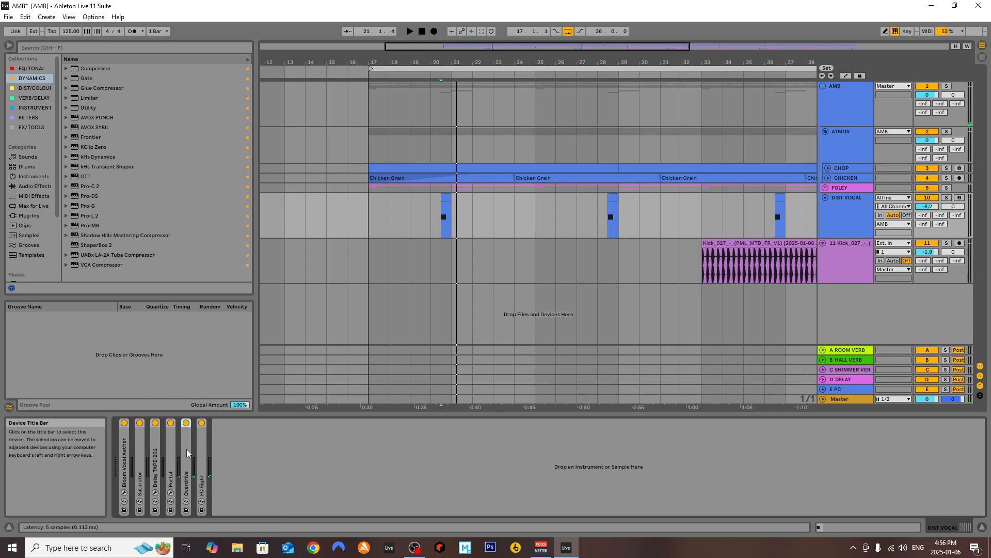
# Examine the Overdrive and EQ Eight settings on DIST VOCAL in turn, leaving both devices collapsed
pyautogui.doubleClick(187, 436)
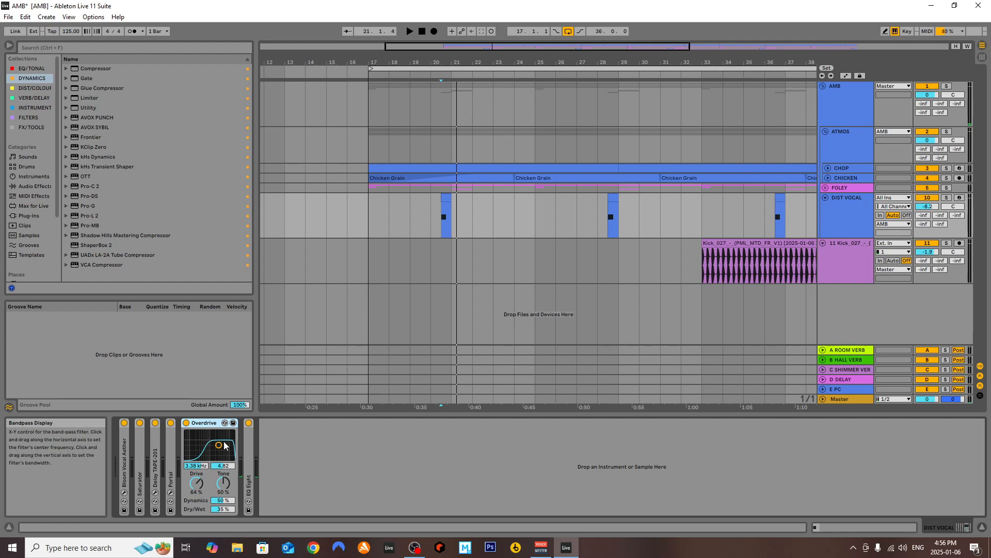
pyautogui.doubleClick(204, 422)
pyautogui.doubleClick(207, 443)
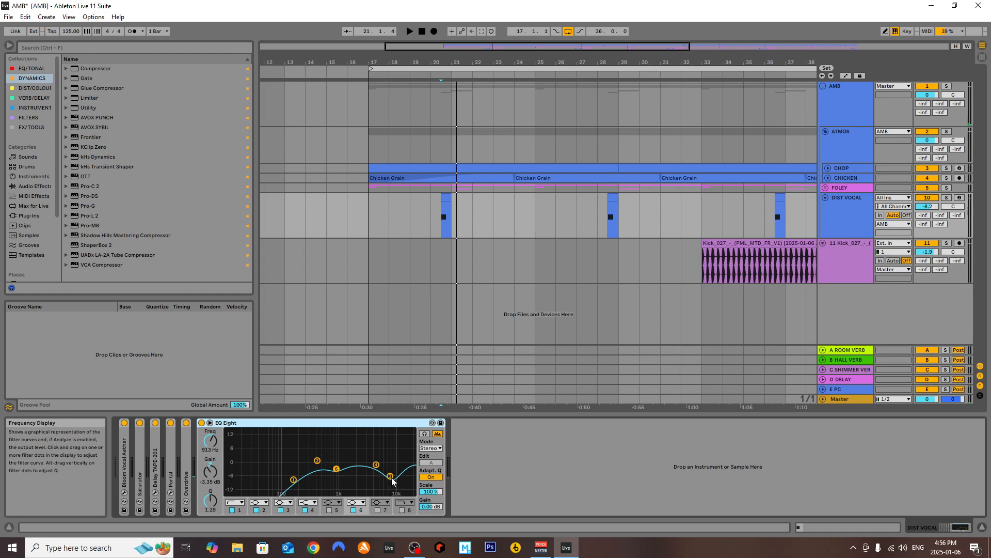
pyautogui.doubleClick(280, 424)
pyautogui.scroll(-4, 419, 239)
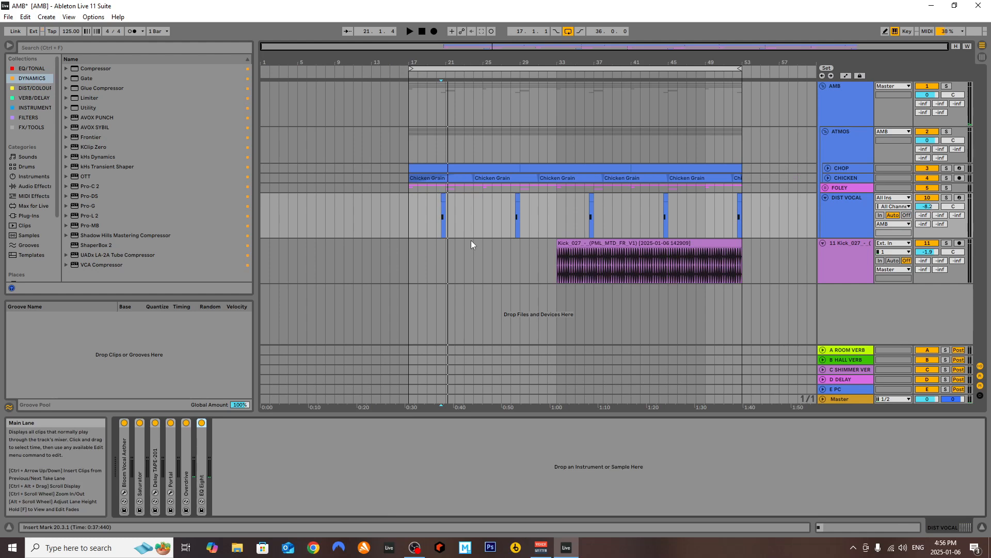
# Unfold the FOLEY group, look over the JANUARY track's clips and devices, and reselect DIST VOCAL
pyautogui.click(869, 215)
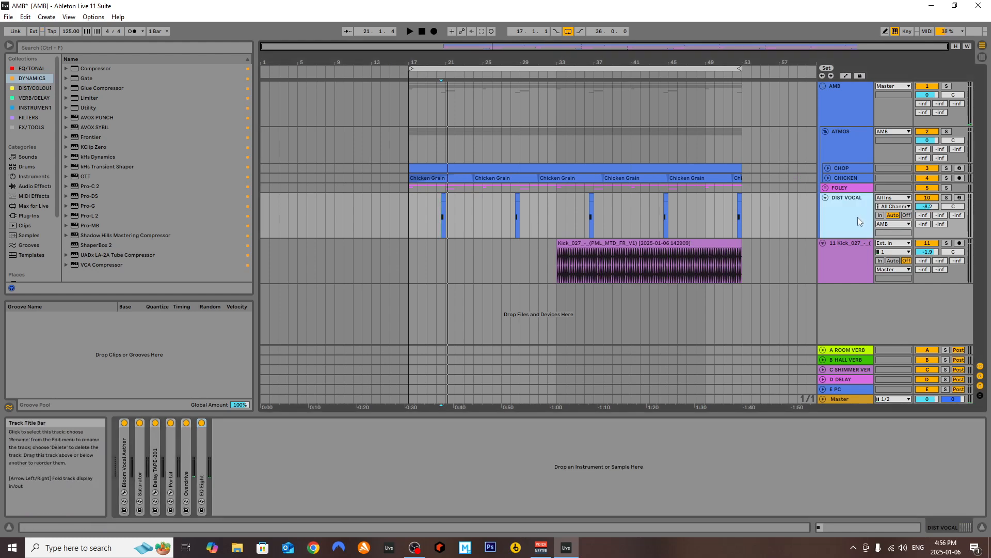
pyautogui.click(845, 188)
pyautogui.click(825, 188)
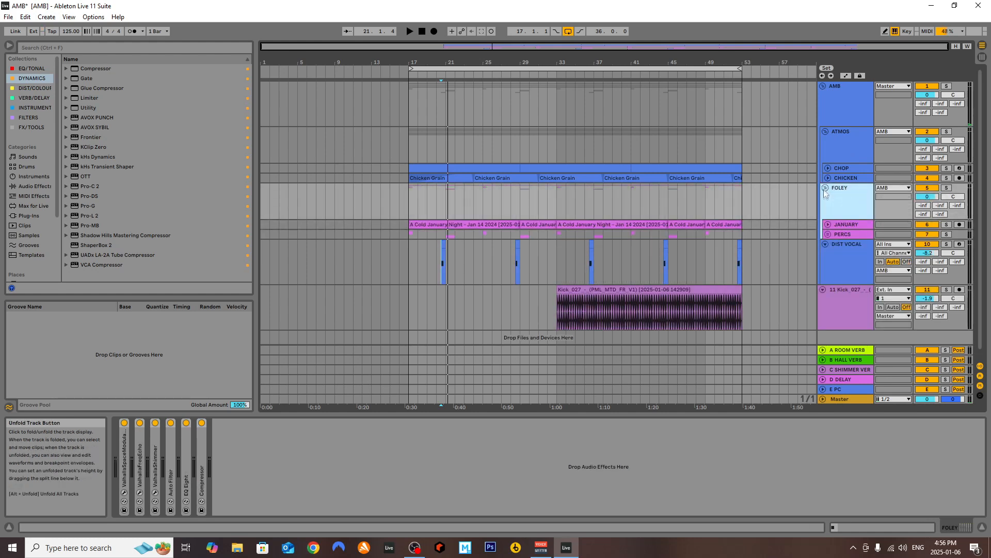
pyautogui.click(828, 225)
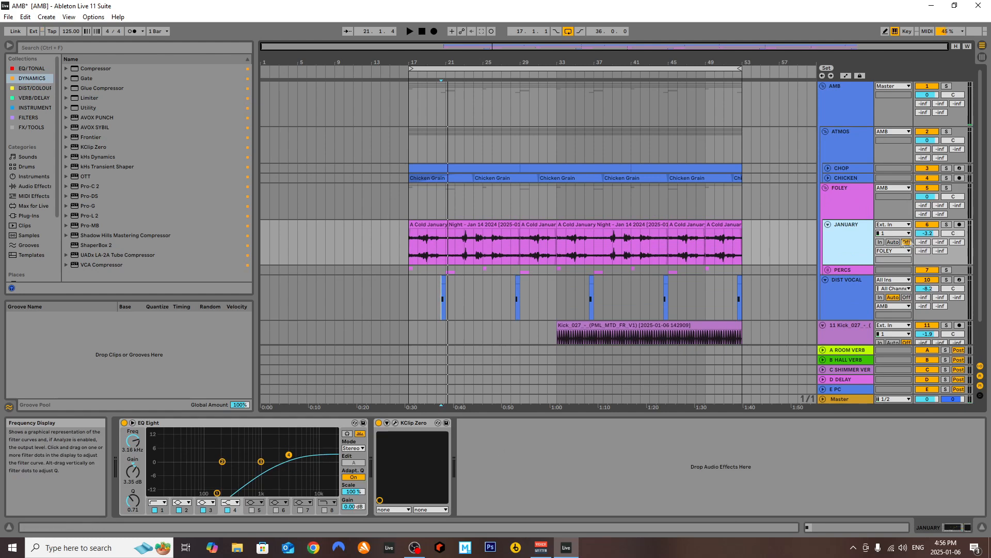
pyautogui.click(828, 226)
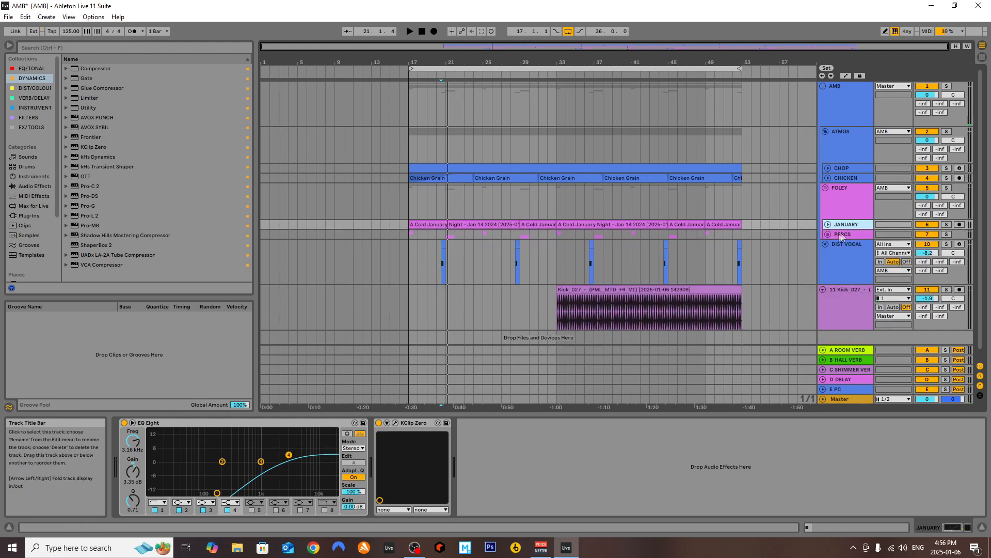
pyautogui.click(842, 250)
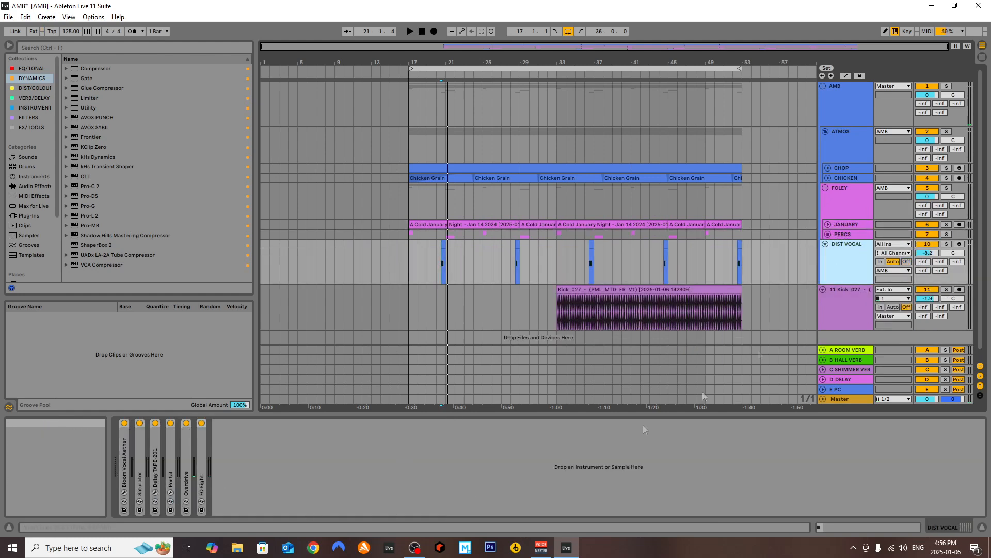
# Fold the FOLEY and ATMOS groups and the DIST VOCAL track
pyautogui.click(826, 192)
pyautogui.click(825, 189)
pyautogui.click(837, 148)
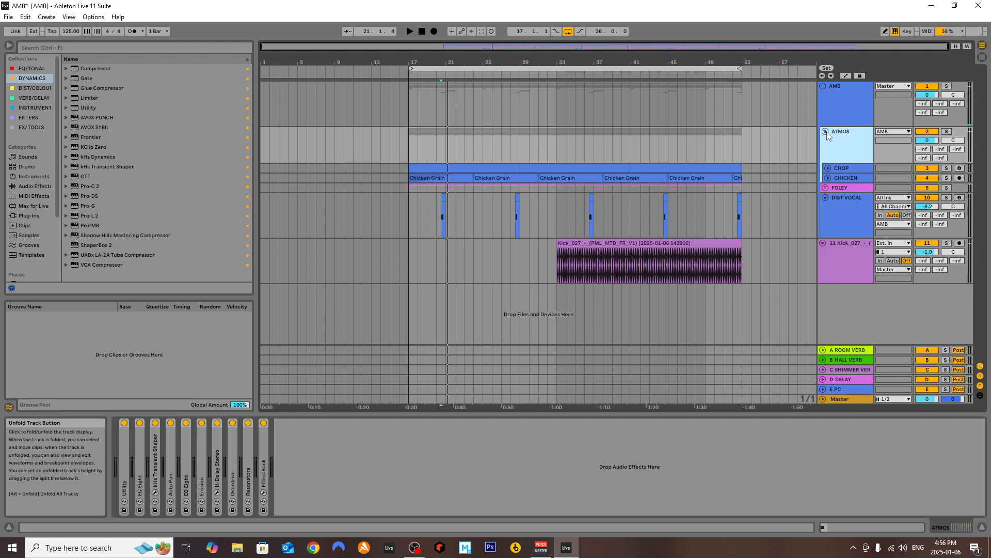
pyautogui.click(825, 132)
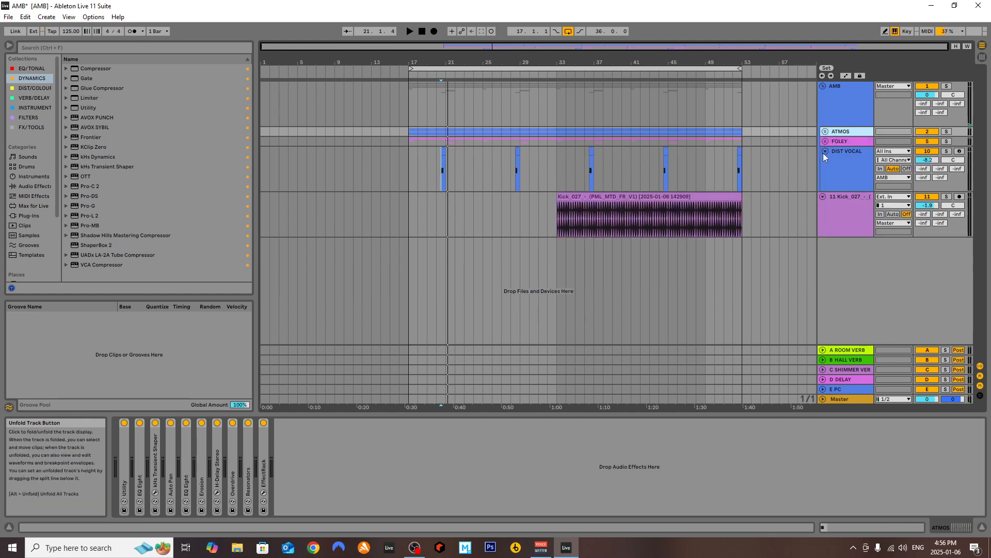
pyautogui.click(824, 152)
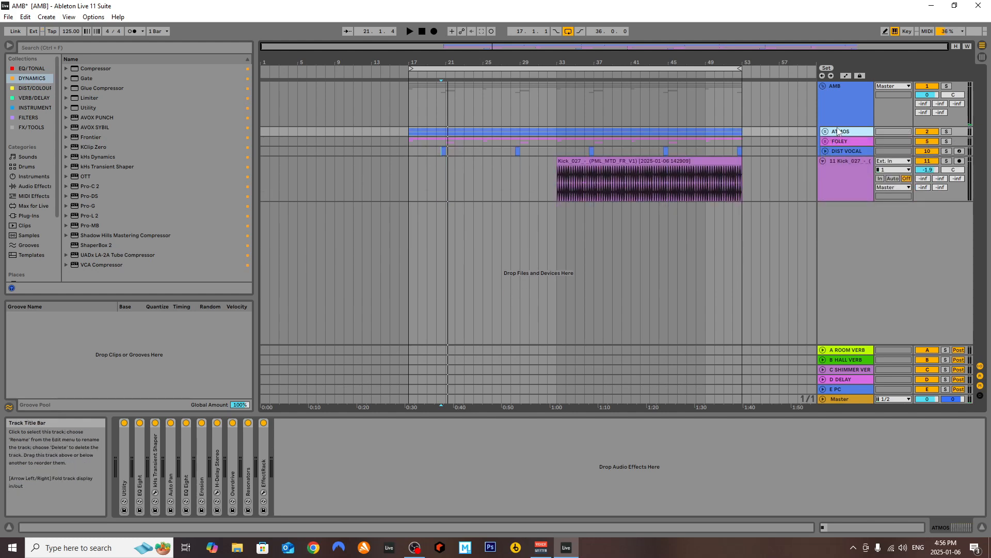
# Play the full mix from bar 28.3 and select the AMB group to show its effects chain
pyautogui.click(837, 105)
pyautogui.click(516, 152)
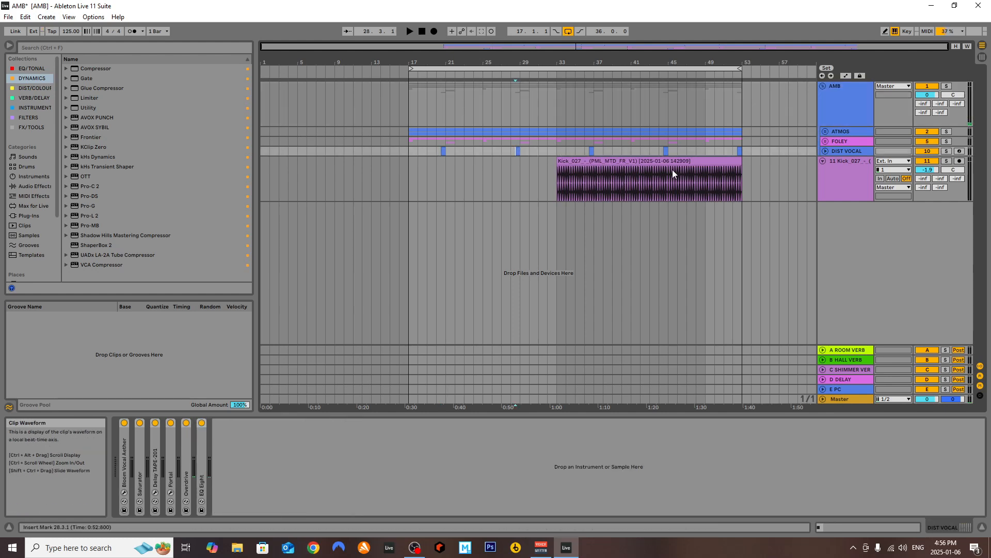
pyautogui.press('space')
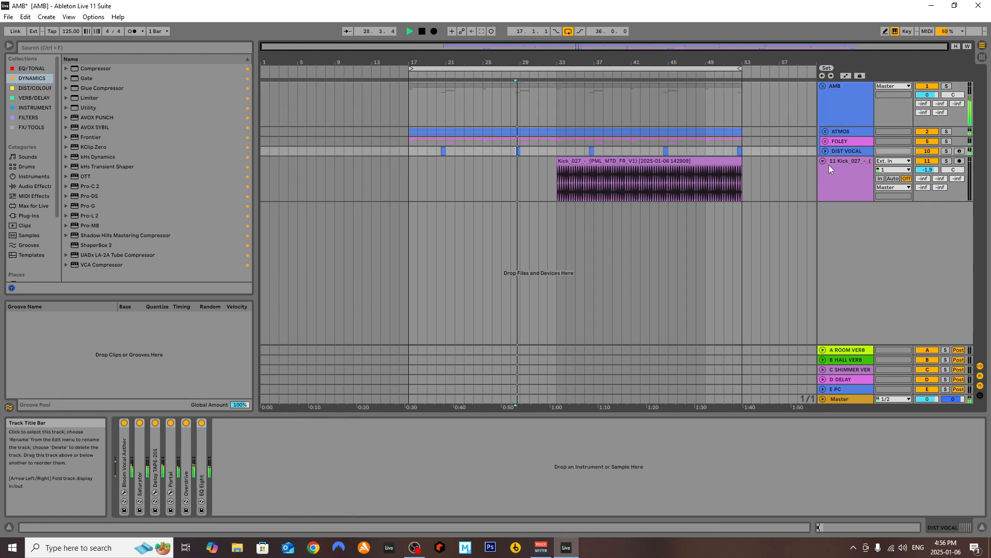
pyautogui.click(850, 100)
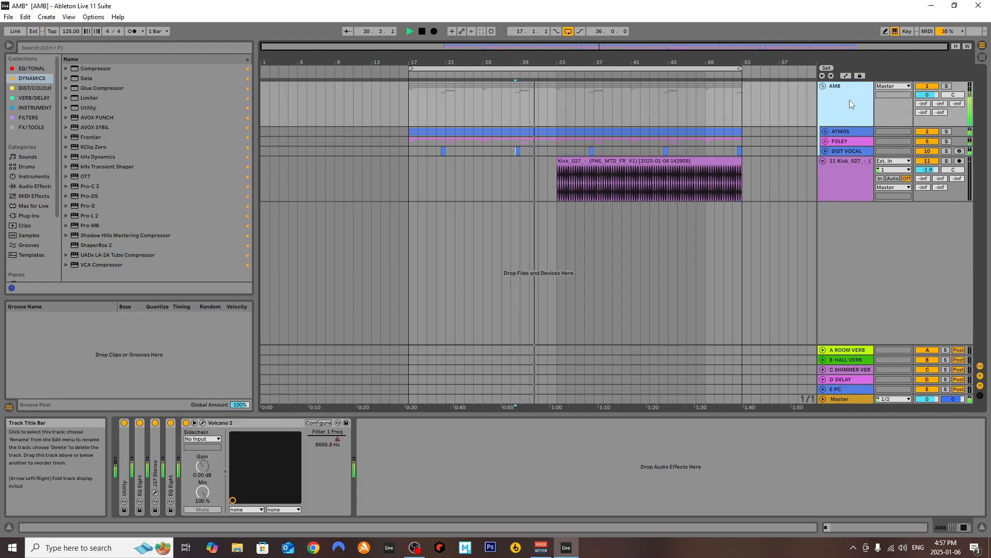
# Show the AMB group's automation for Volcano 2's Filter 1 Freq and audition it from bars 17 and 31
pyautogui.rightClick(331, 434)
pyautogui.click(361, 438)
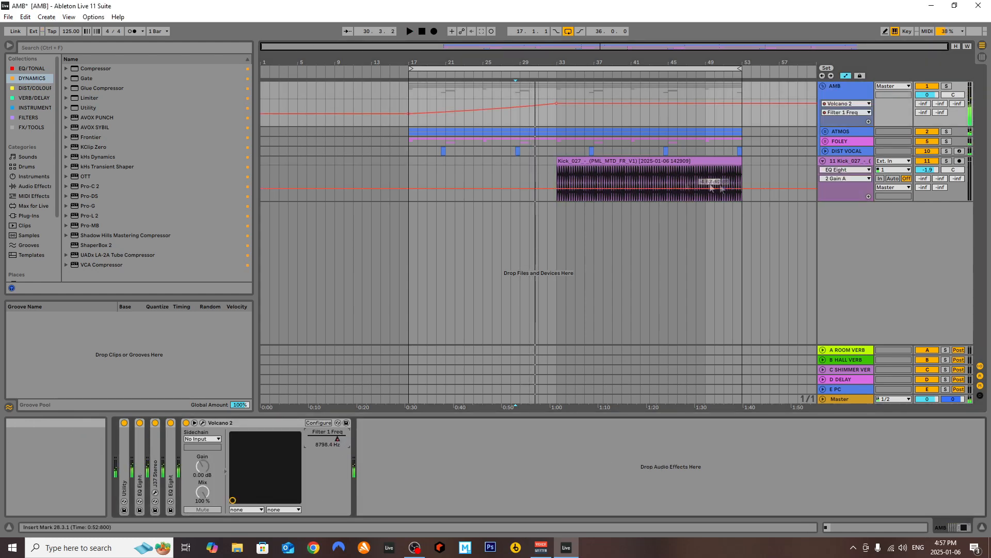
pyautogui.click(410, 105)
pyautogui.press('space')
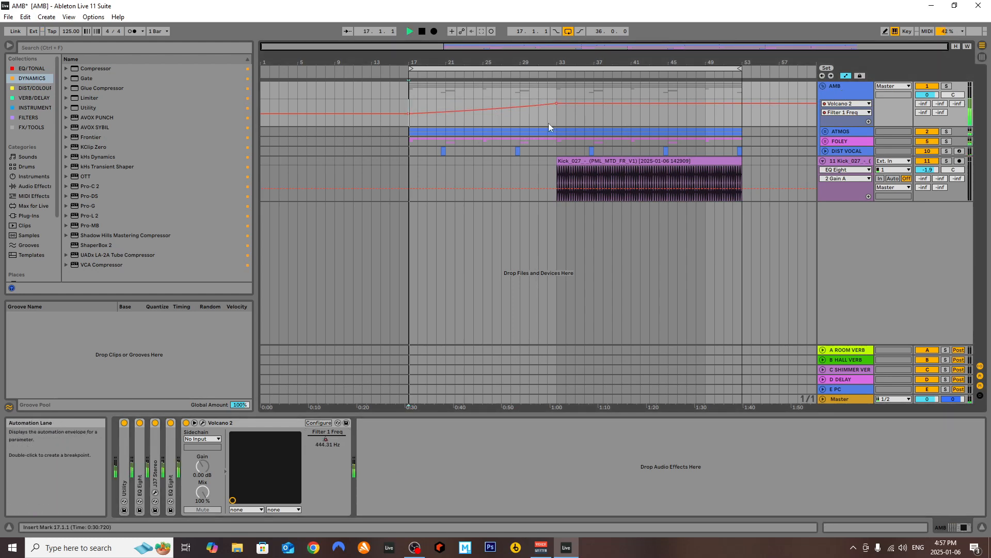
pyautogui.click(538, 121)
pyautogui.press('space')
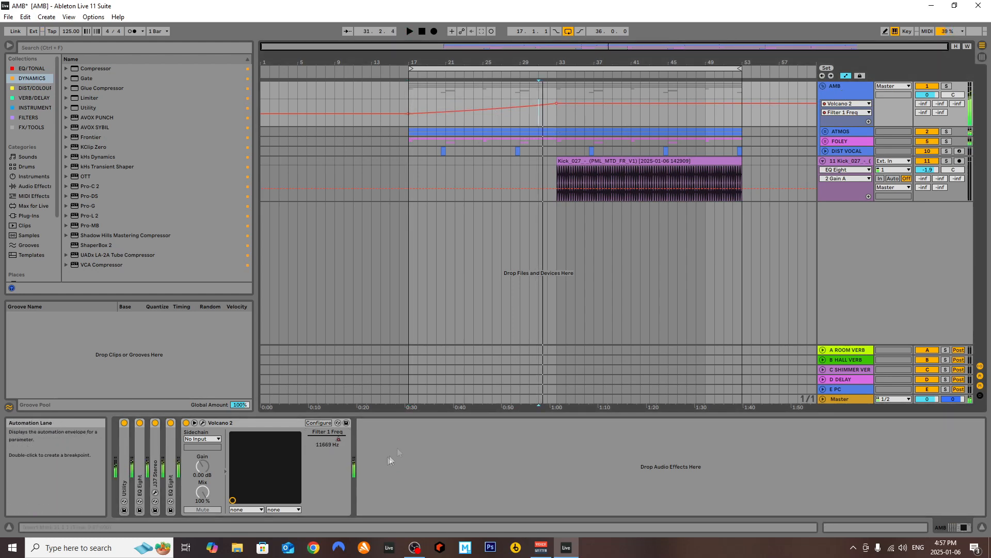
# Collapse Volcano 2 and expand Utility and the first EQ Eight in the AMB group's effects chain
pyautogui.doubleClick(223, 424)
pyautogui.click(279, 445)
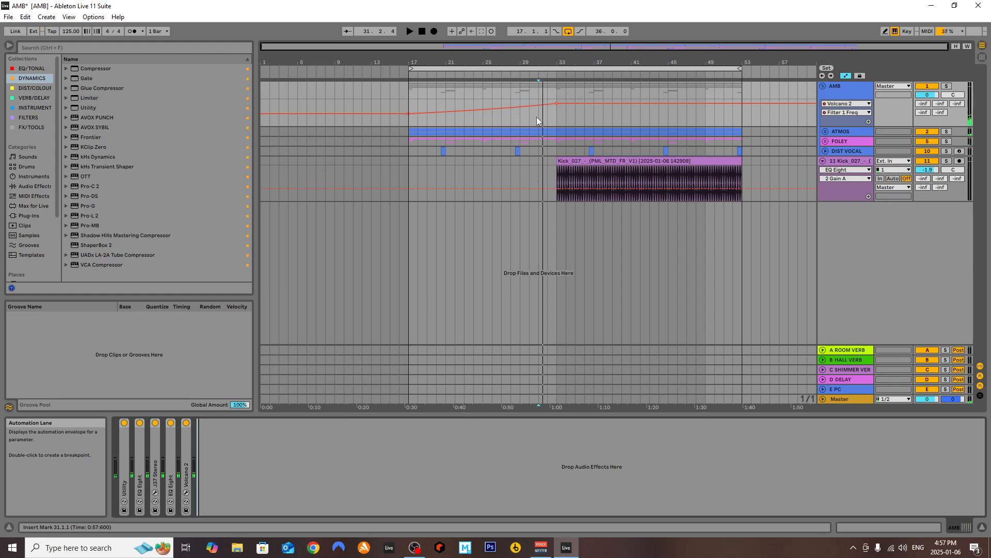
pyautogui.click(561, 120)
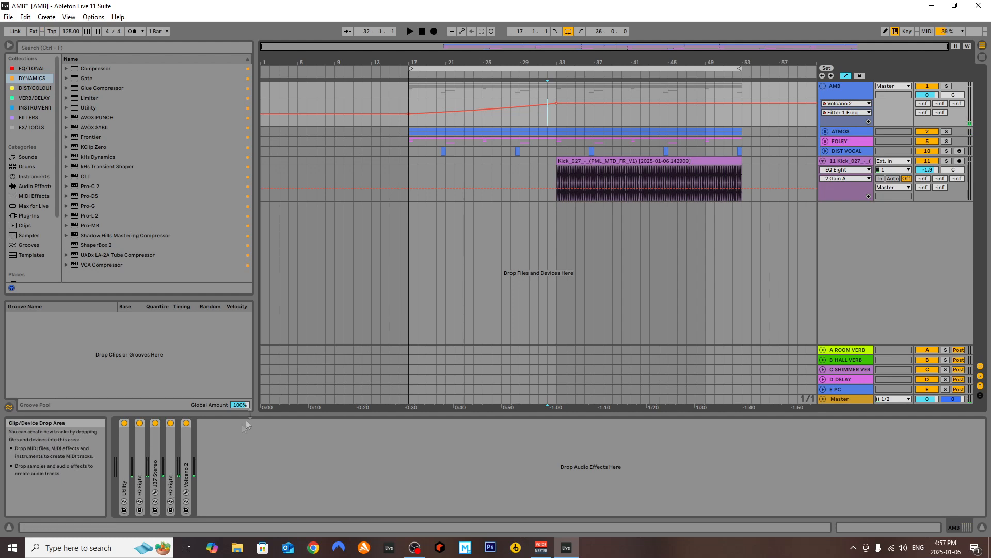
pyautogui.doubleClick(126, 457)
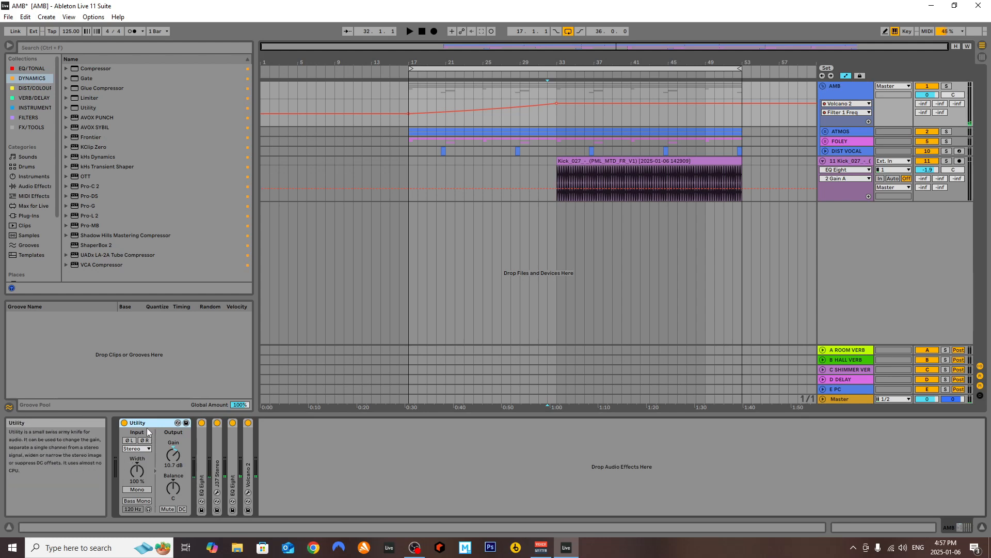
pyautogui.doubleClick(201, 465)
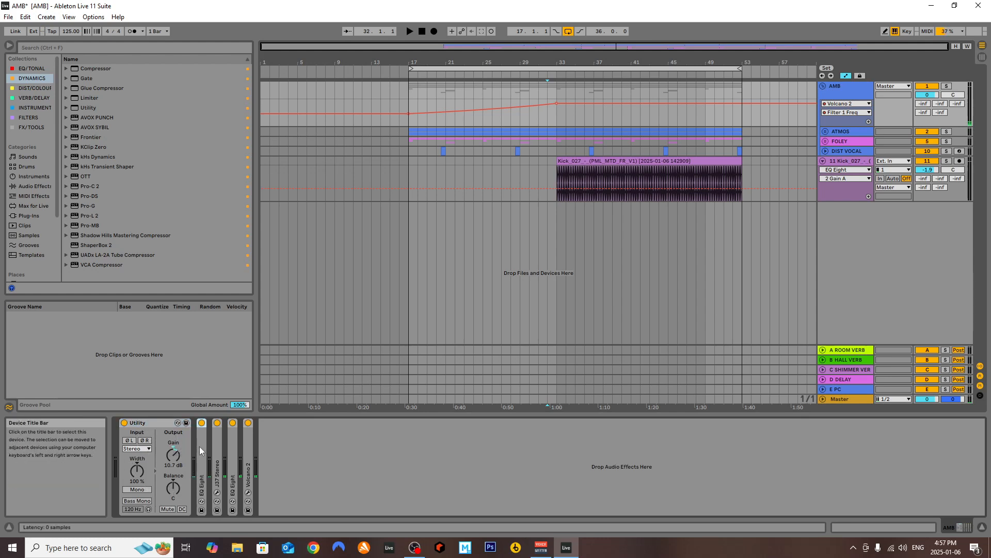
# Play from bar 32 with the AMB group's first EQ Eight bypassed, then re-enable it to compare the sound
pyautogui.click(202, 423)
pyautogui.press('space')
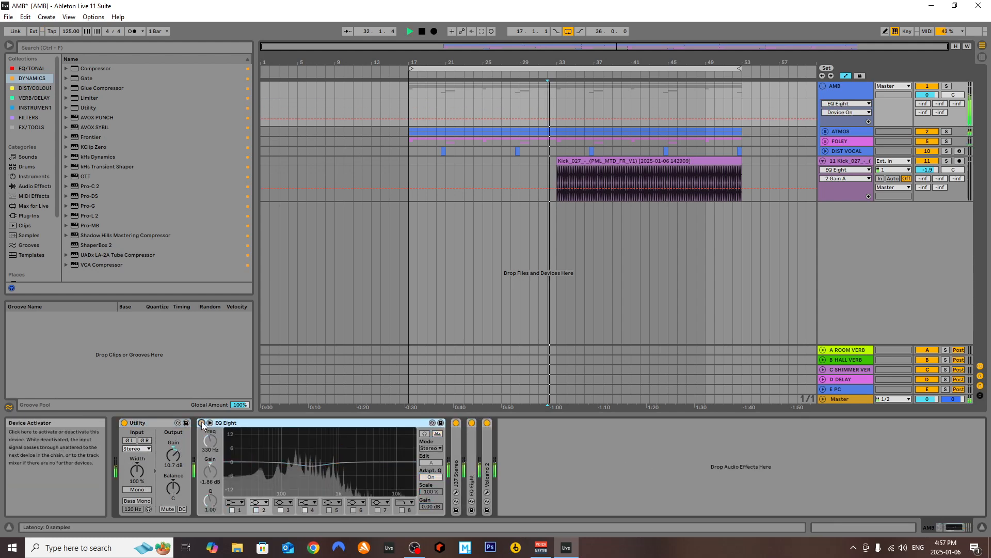
pyautogui.click(202, 423)
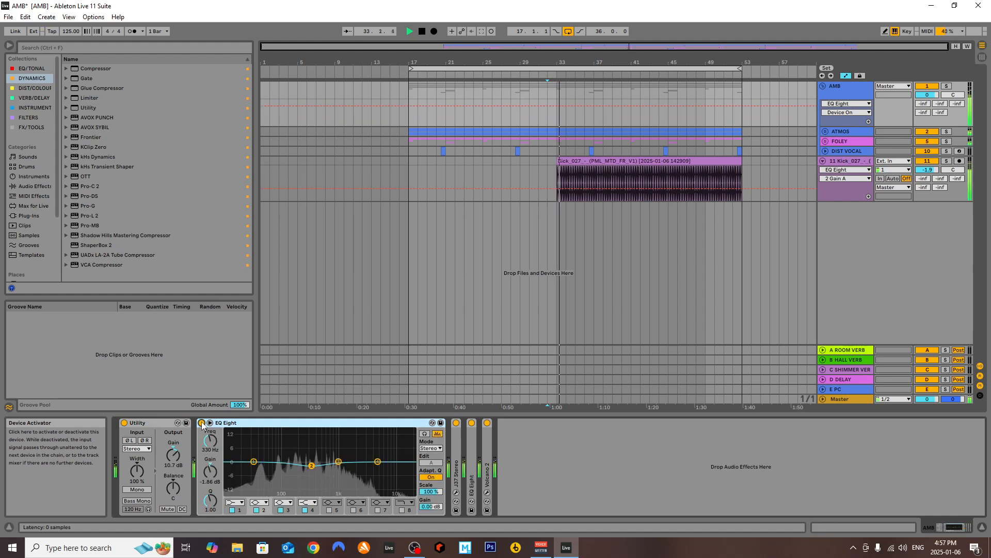
# Stop playback, collapse Utility and EQ Eight on the AMB group, and expand the J37 Stereo device
pyautogui.doubleClick(157, 423)
pyautogui.doubleClick(157, 422)
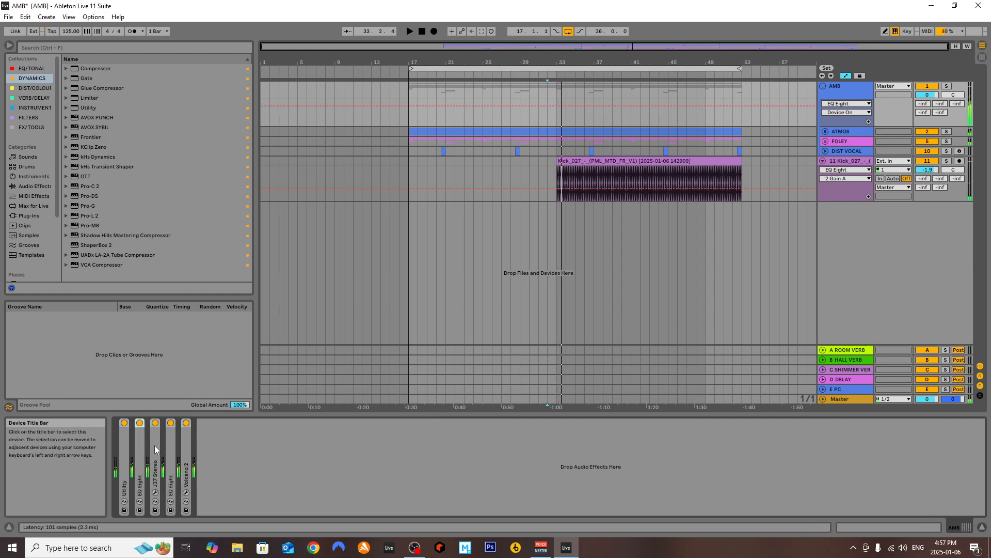
pyautogui.doubleClick(154, 445)
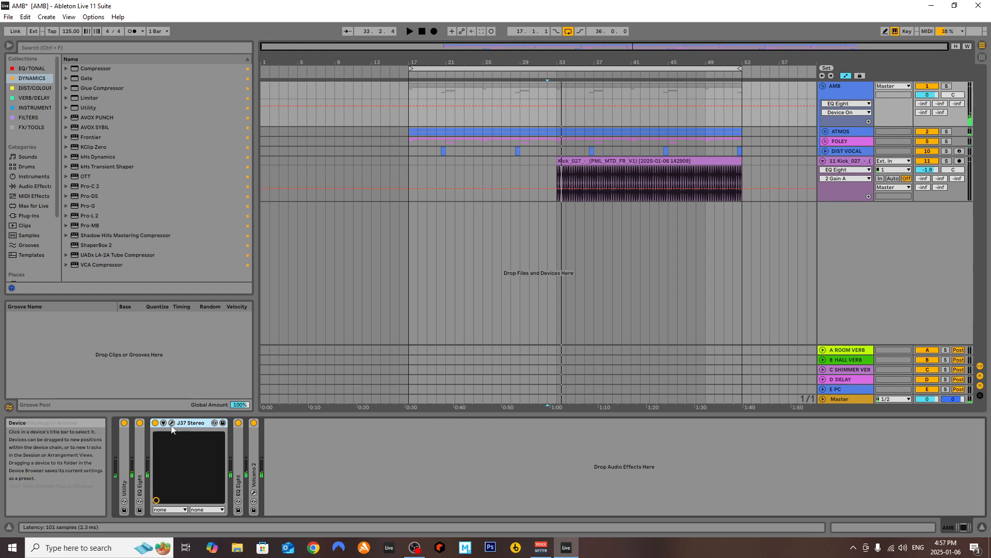
# Open the J37 Stereo plugin window on the AMB group to examine its tape settings, close it, and collapse the device
pyautogui.click(172, 422)
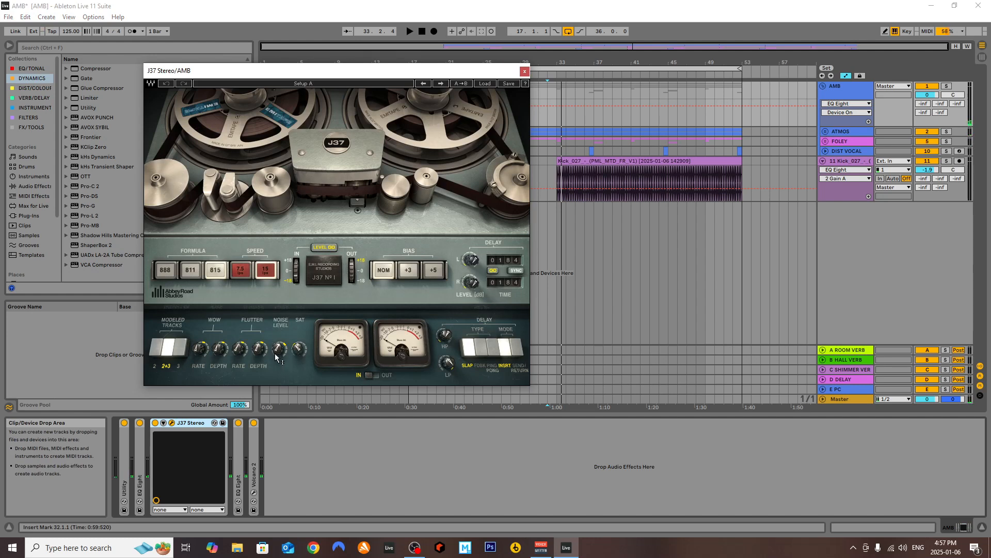
pyautogui.moveTo(238, 349)
pyautogui.moveTo(297, 272)
pyautogui.click(525, 70)
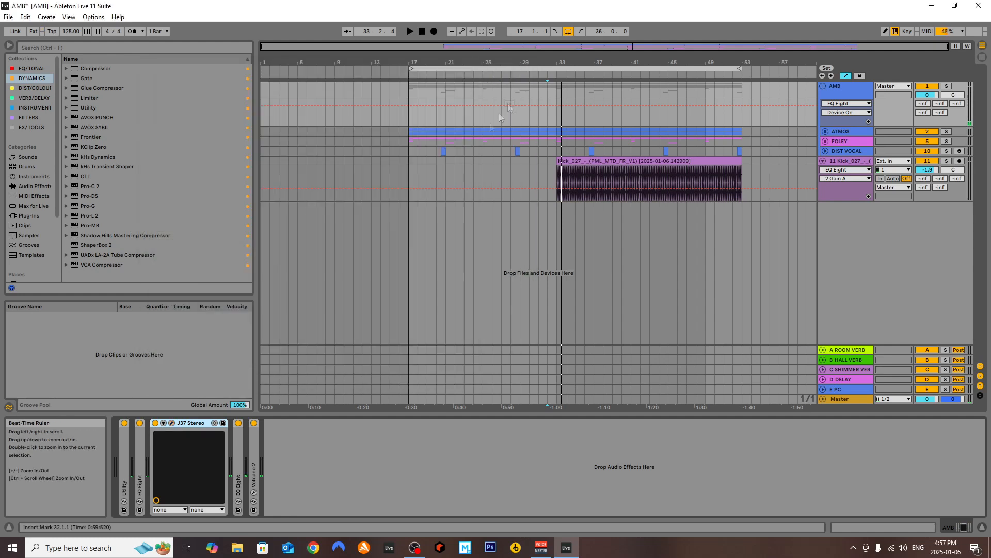
pyautogui.click(163, 422)
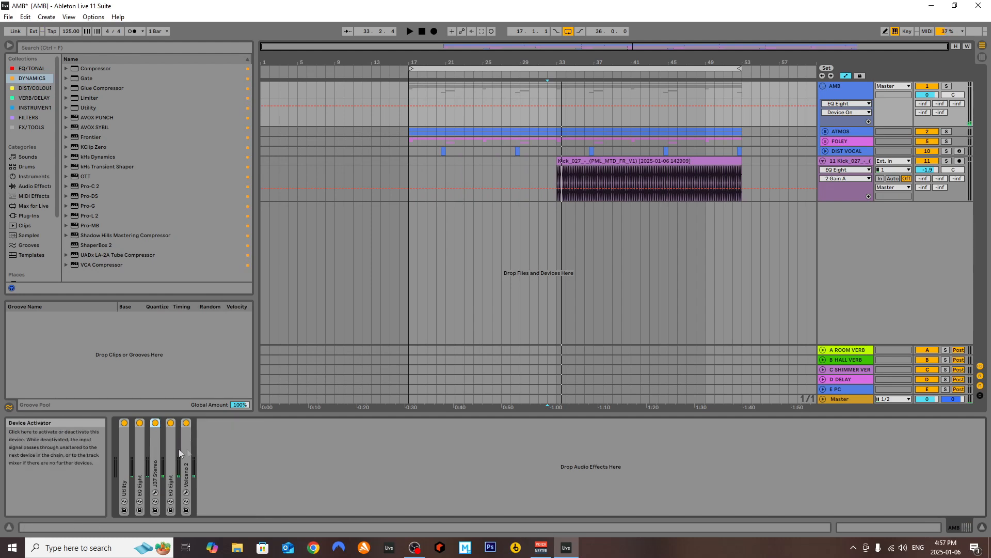
# Expand the AMB group's second EQ Eight and play from bar 32, toggling the device off and on to compare
pyautogui.doubleClick(170, 444)
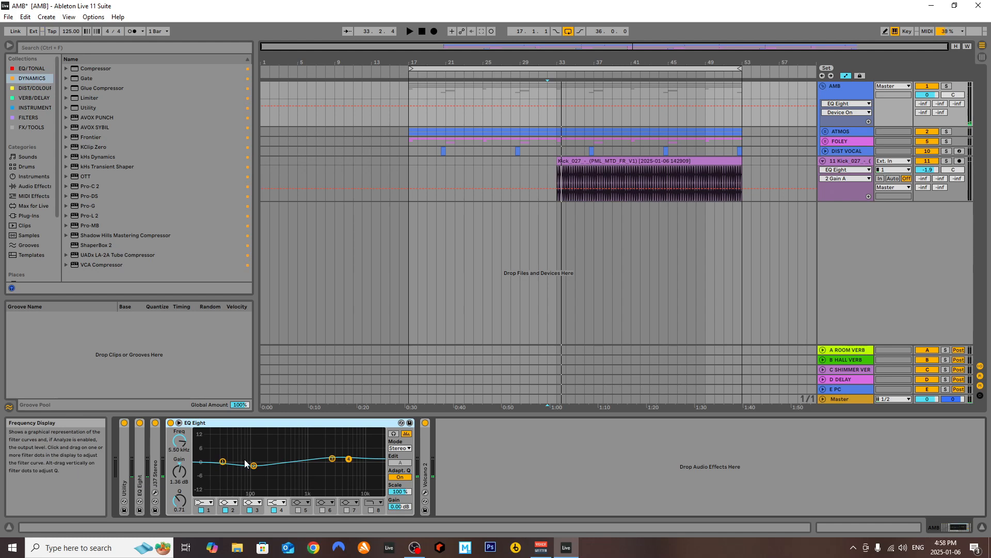
pyautogui.press('space')
pyautogui.click(170, 423)
pyautogui.click(170, 424)
pyautogui.press('space')
pyautogui.press('space')
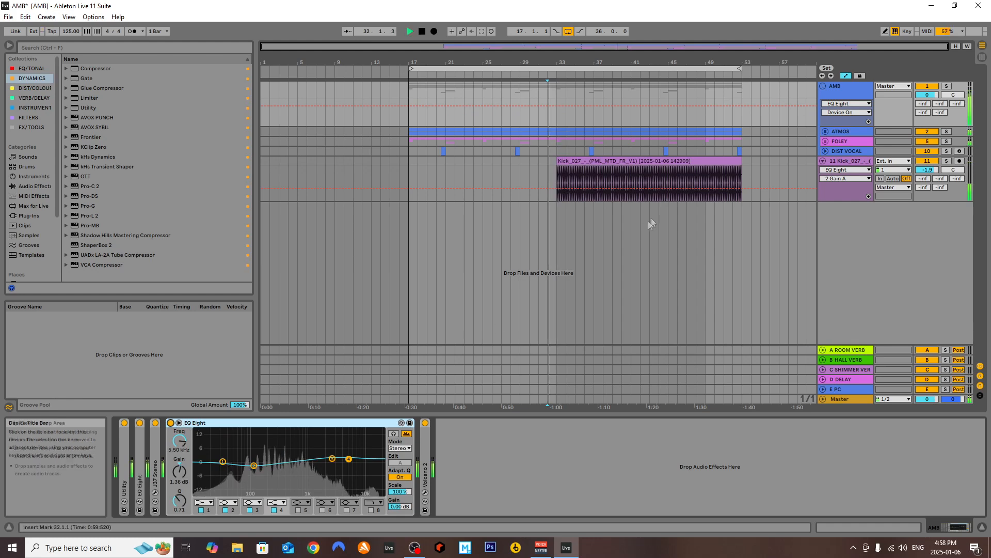
# Restart playback from bar 33 at the beginning of the kick clip and fold the kick track
pyautogui.click(560, 176)
pyautogui.press('space')
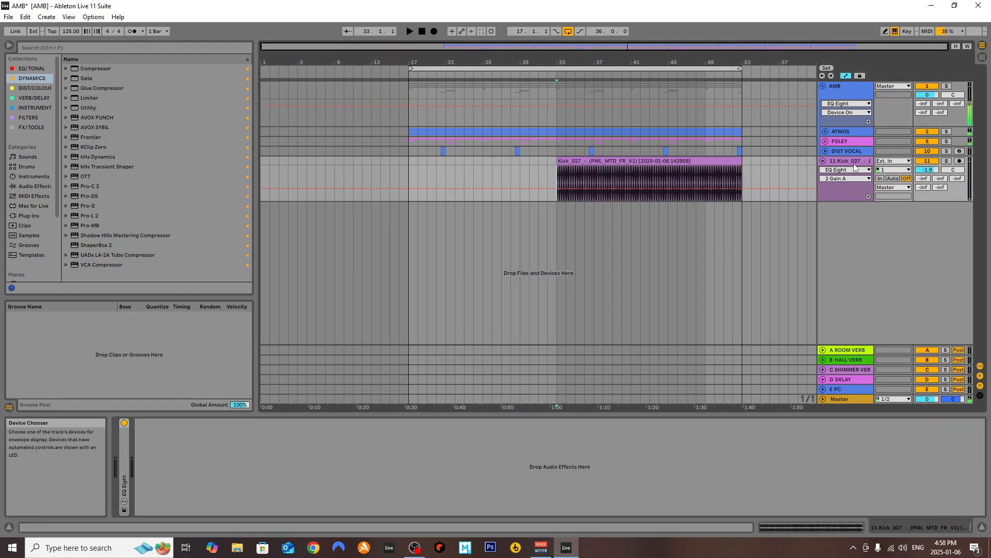
pyautogui.press('space')
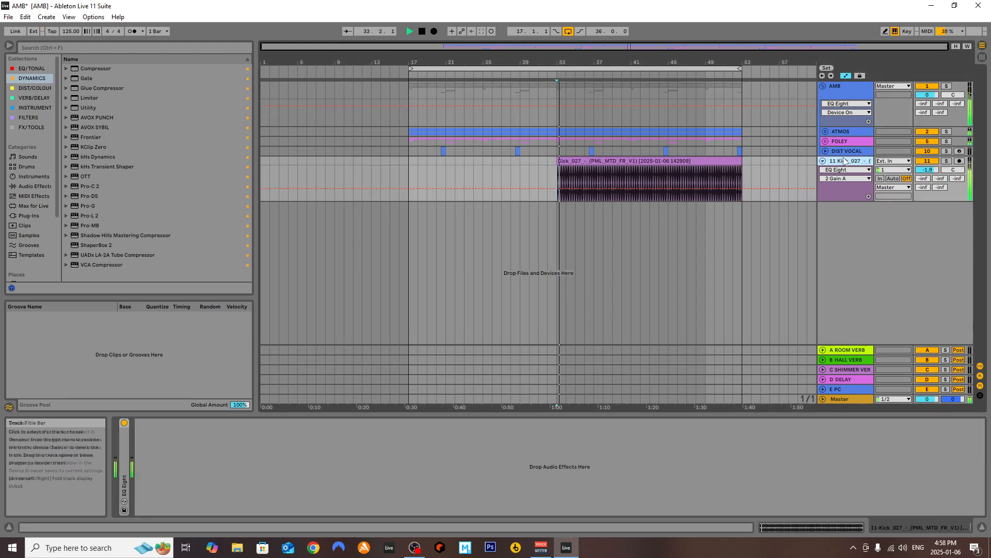
pyautogui.click(822, 161)
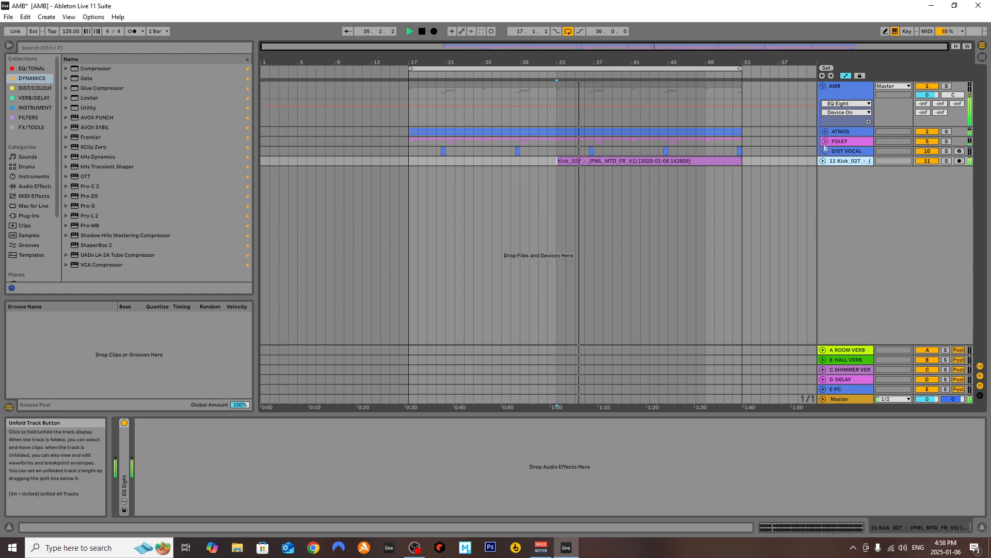
# Unfold the ATMOS, FOLEY and PERCS groups along with their CHOP, CHICKEN, JANUARY, CLAP and SWEEP tracks during playback
pyautogui.click(825, 131)
pyautogui.click(828, 168)
pyautogui.click(827, 214)
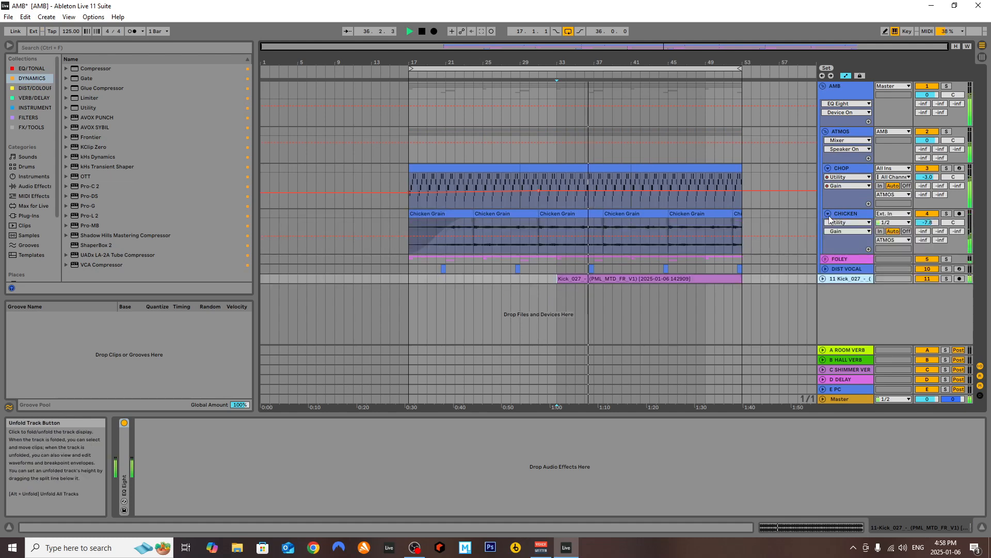
pyautogui.click(825, 259)
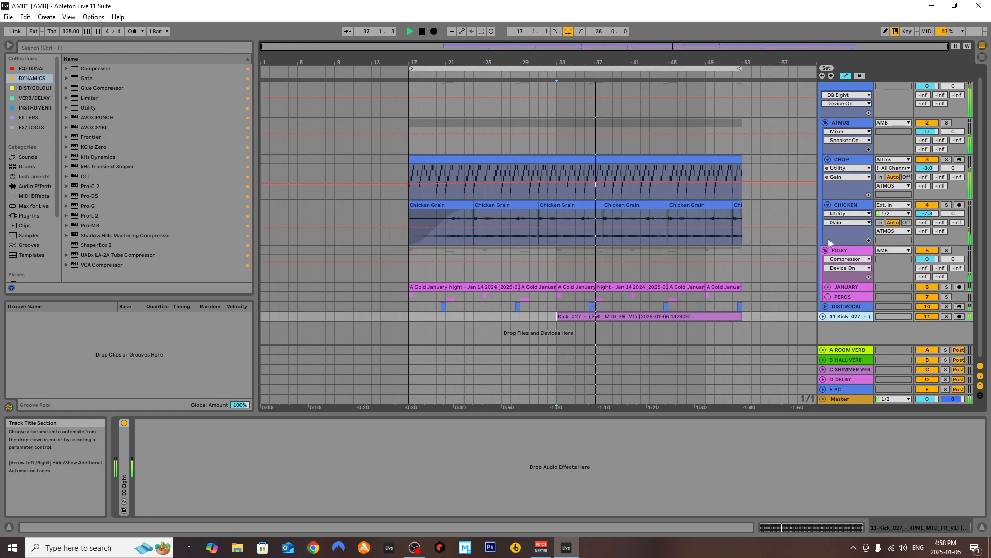
pyautogui.click(828, 287)
pyautogui.click(826, 292)
pyautogui.click(829, 287)
pyautogui.click(831, 296)
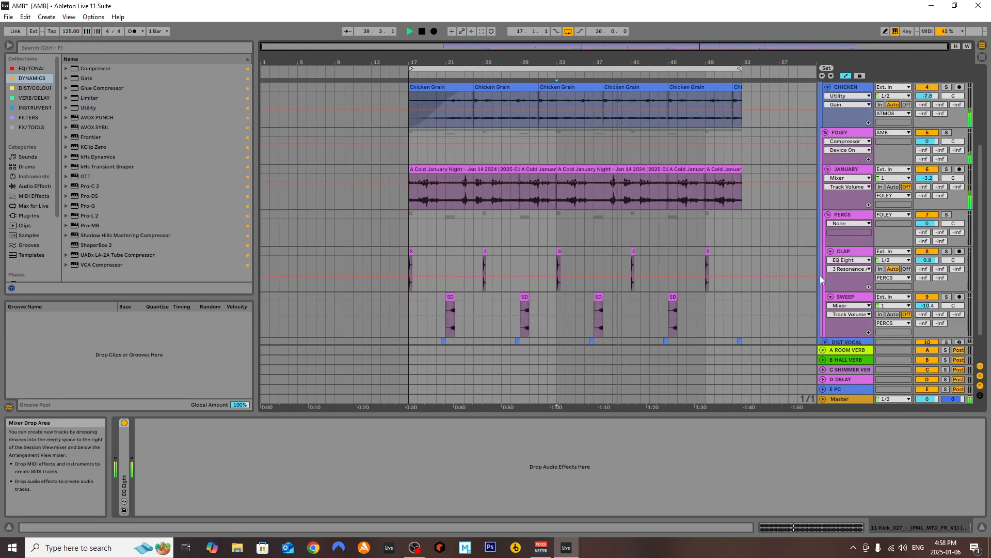
# Select the CLAP track, review the unfolded layers from AMB down to the kick, and stop playback
pyautogui.click(841, 252)
pyautogui.scroll(3, 697, 212)
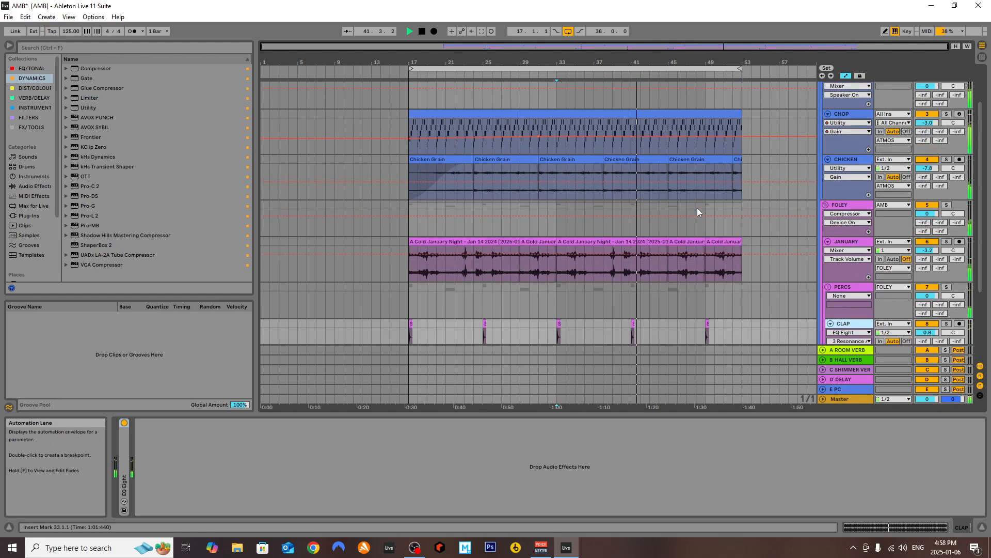
pyautogui.scroll(2, 697, 208)
pyautogui.press('space')
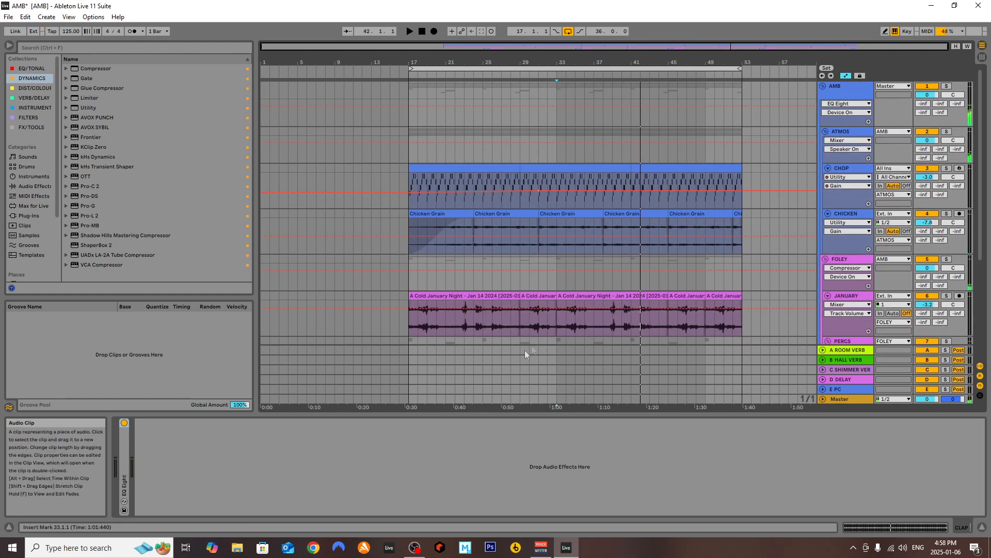
pyautogui.scroll(-3, 536, 232)
pyautogui.scroll(-2, 540, 237)
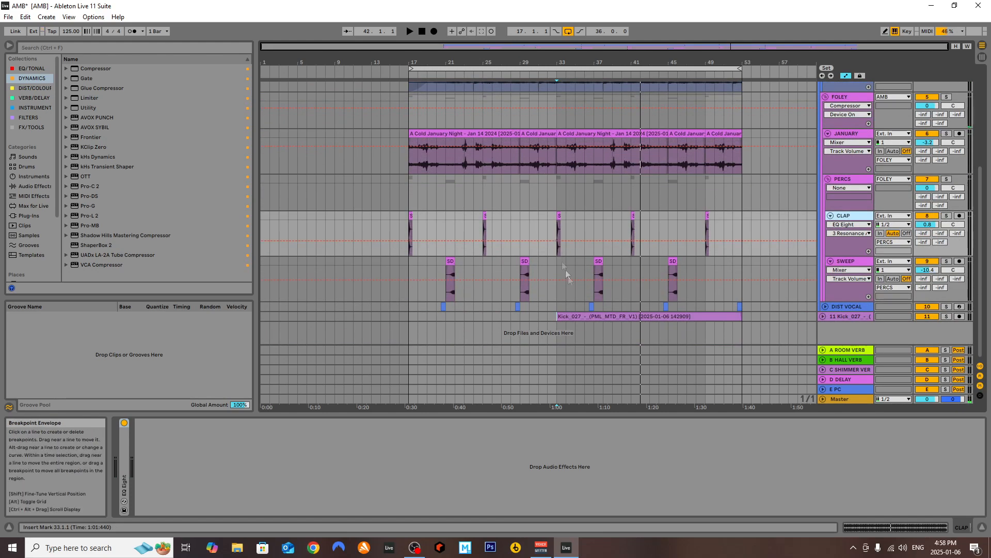
pyautogui.scroll(4, 767, 243)
# Show the AMB group's device chain, fold the group to see it as one track, and unfold it again
pyautogui.click(832, 87)
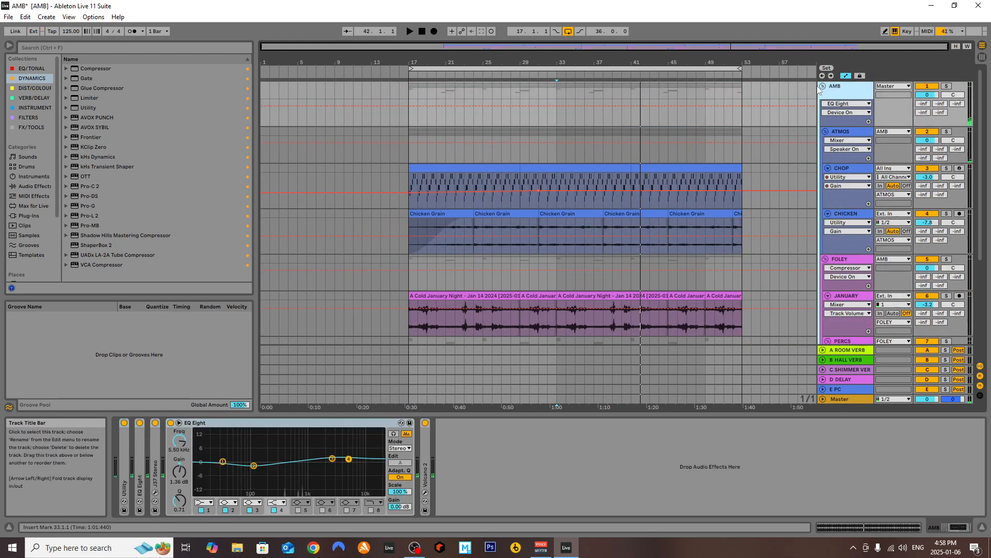
pyautogui.click(824, 86)
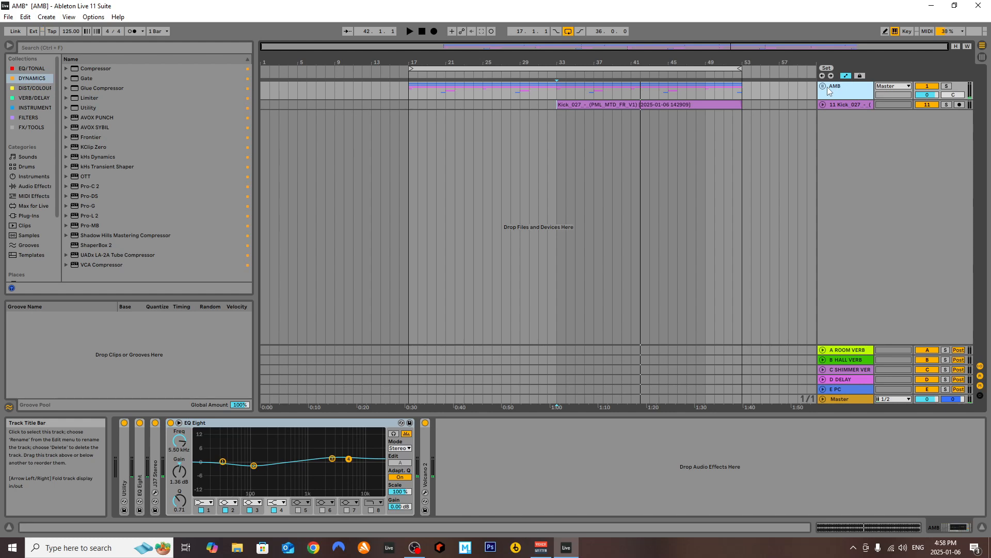
pyautogui.click(824, 86)
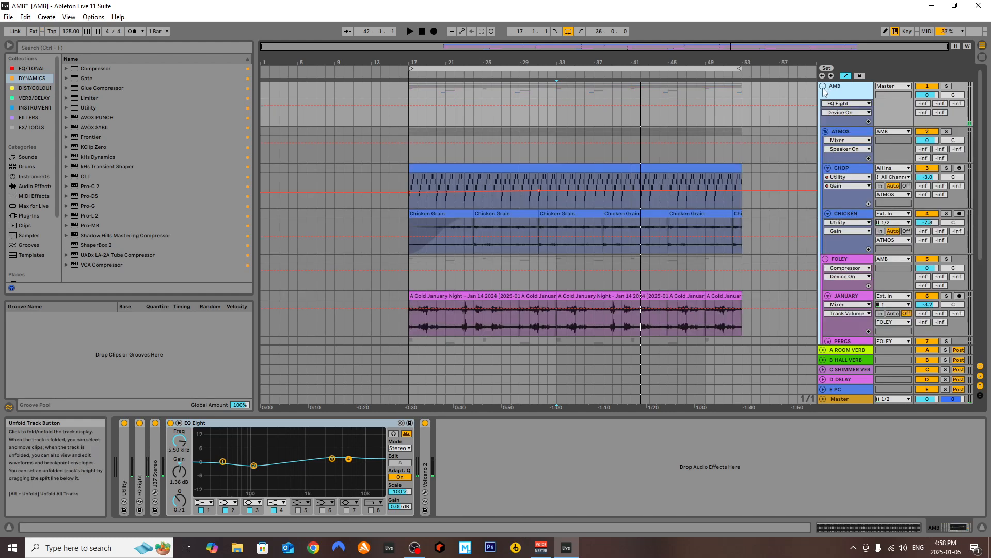
# Review the ATMOS and CHOP device chains, folding the CHOP and CHICKEN tracks and the ATMOS group
pyautogui.click(845, 134)
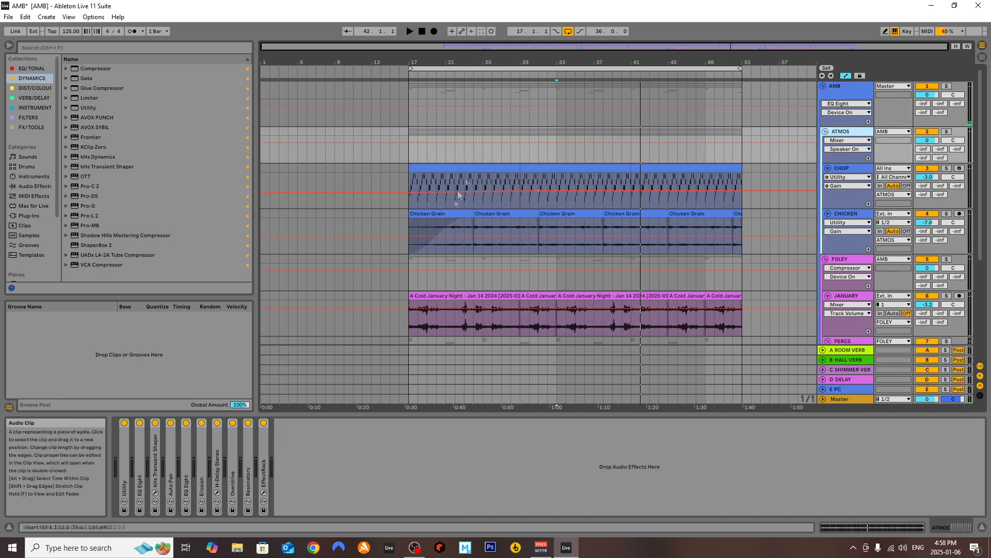
pyautogui.click(847, 168)
pyautogui.click(827, 168)
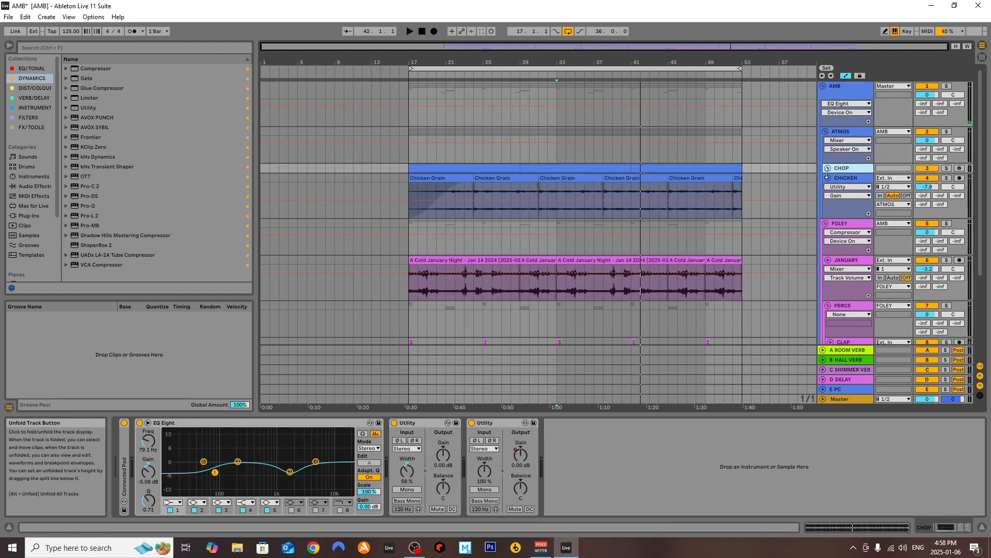
pyautogui.click(828, 178)
pyautogui.click(826, 135)
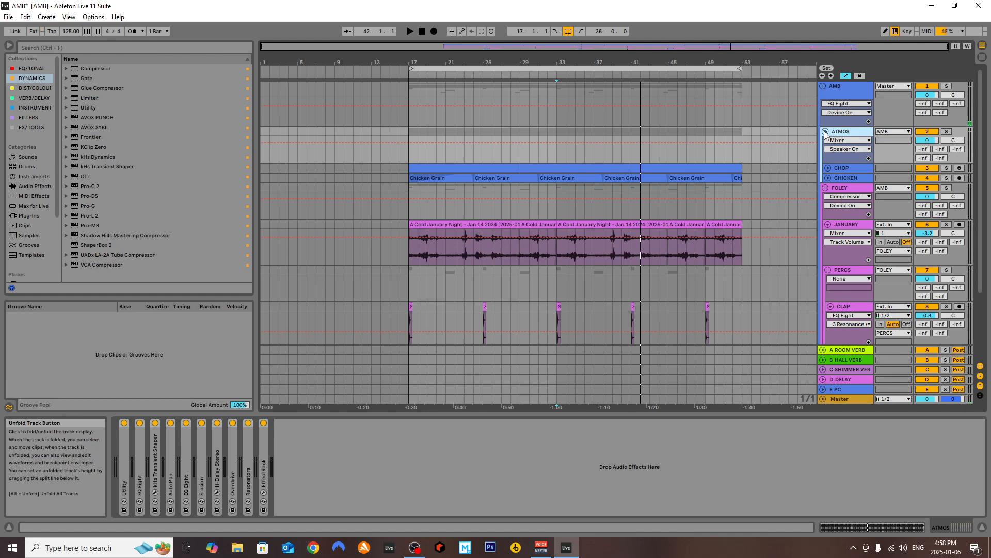
pyautogui.click(825, 133)
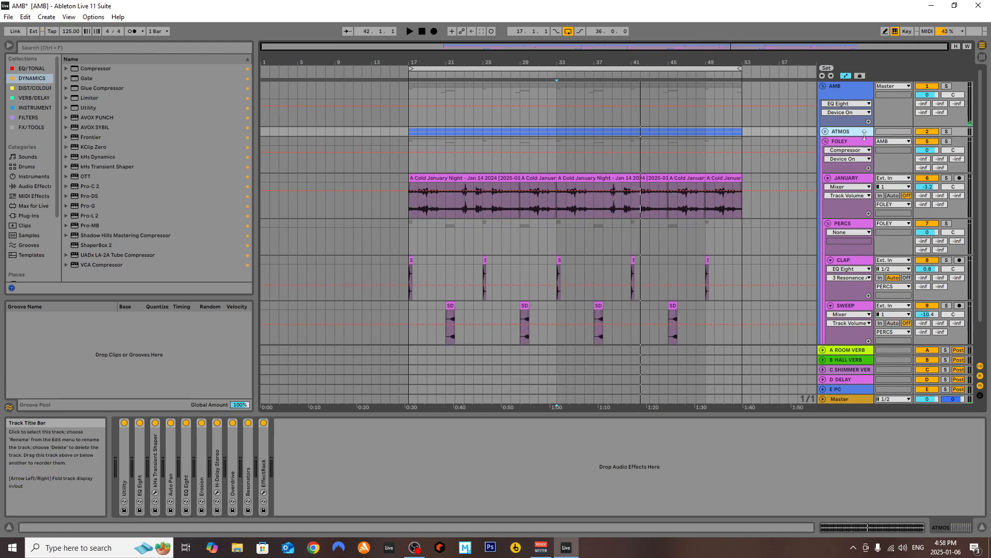
# Review the JANUARY, PERCS, DIST VOCAL and FOLEY device chains, folding JANUARY, PERCS and the FOLEY group
pyautogui.click(848, 145)
pyautogui.click(831, 180)
pyautogui.click(829, 179)
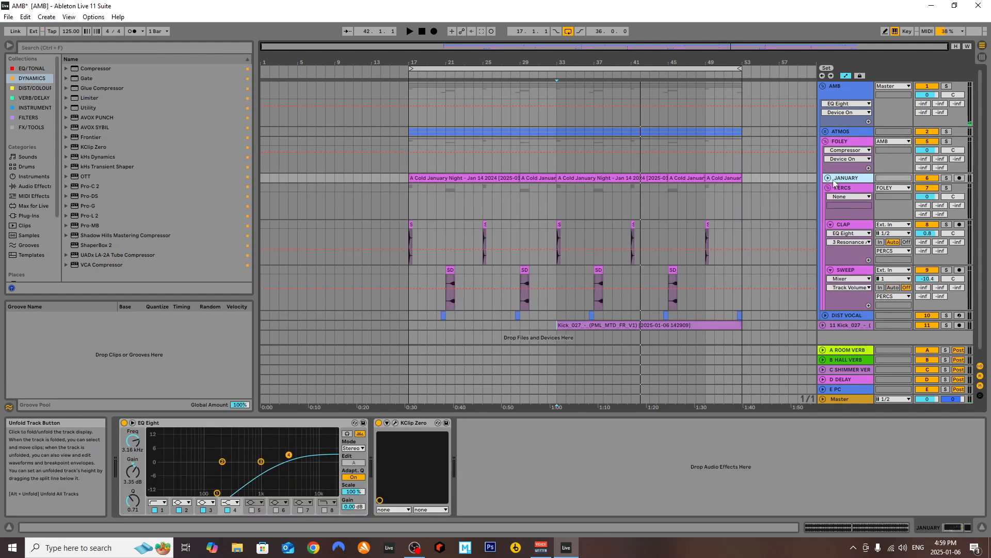
pyautogui.click(832, 189)
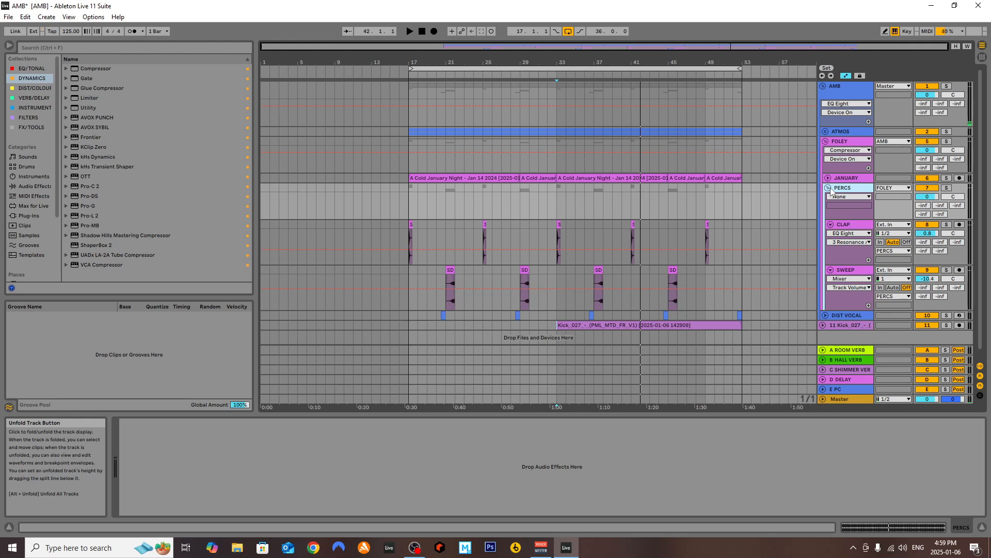
pyautogui.click(828, 189)
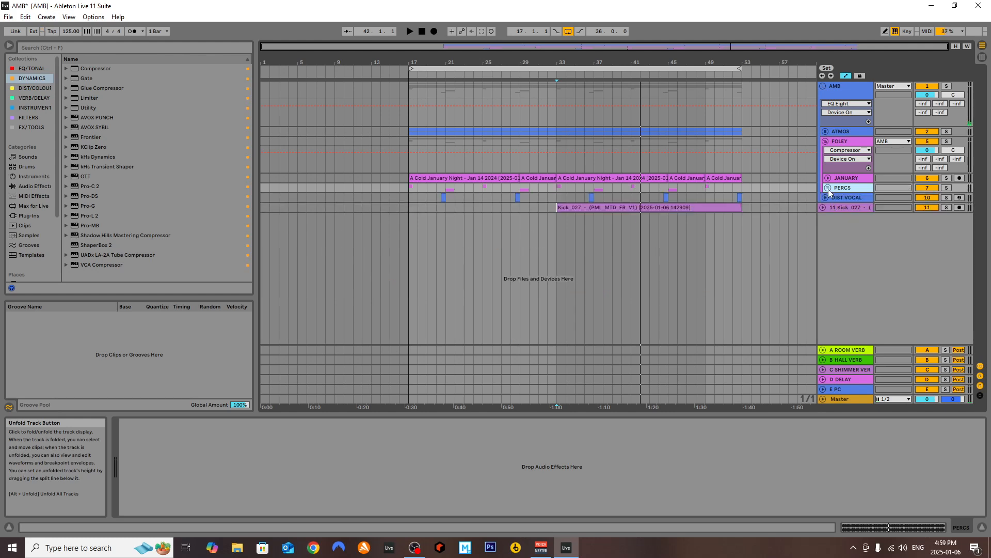
pyautogui.click(838, 199)
pyautogui.click(840, 145)
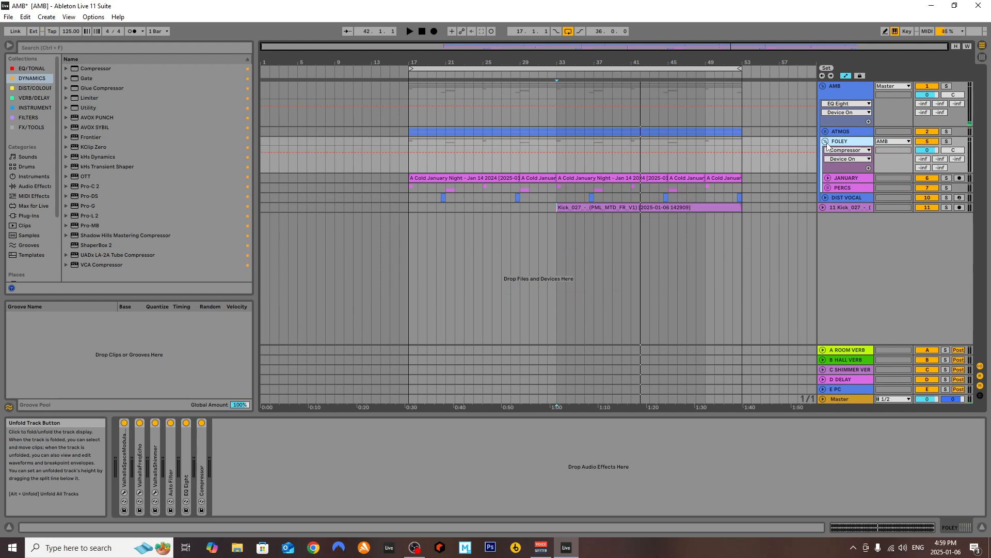
pyautogui.click(825, 142)
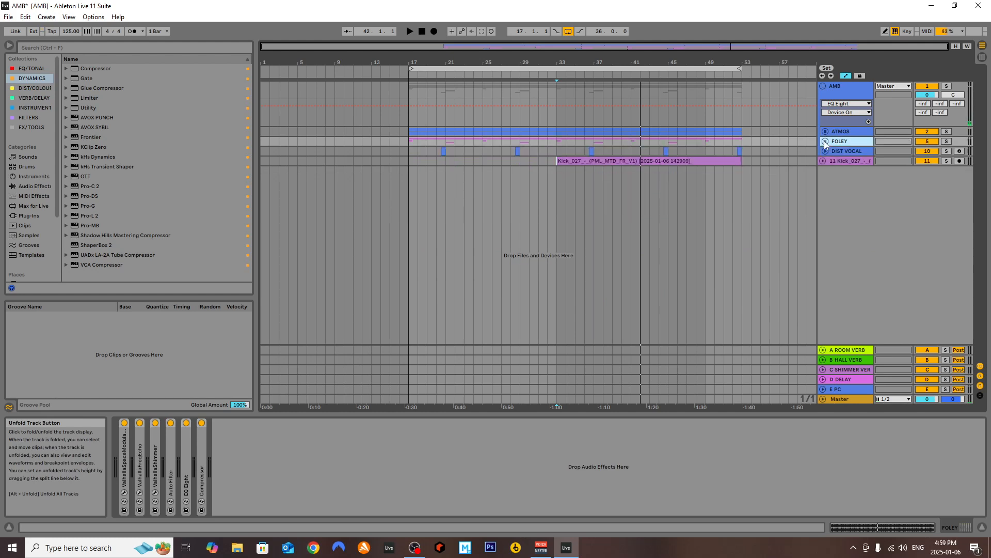